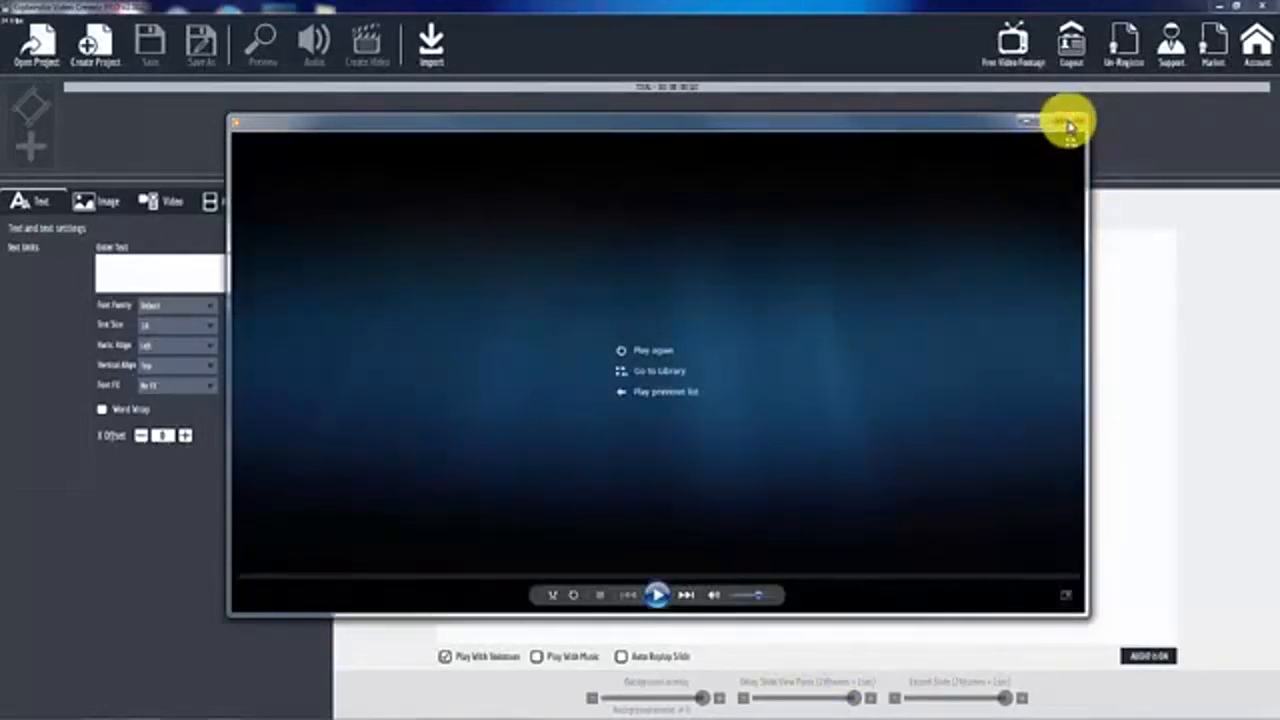
# Close the media player window and create a new project named Train Frame.
pyautogui.click(1069, 124)
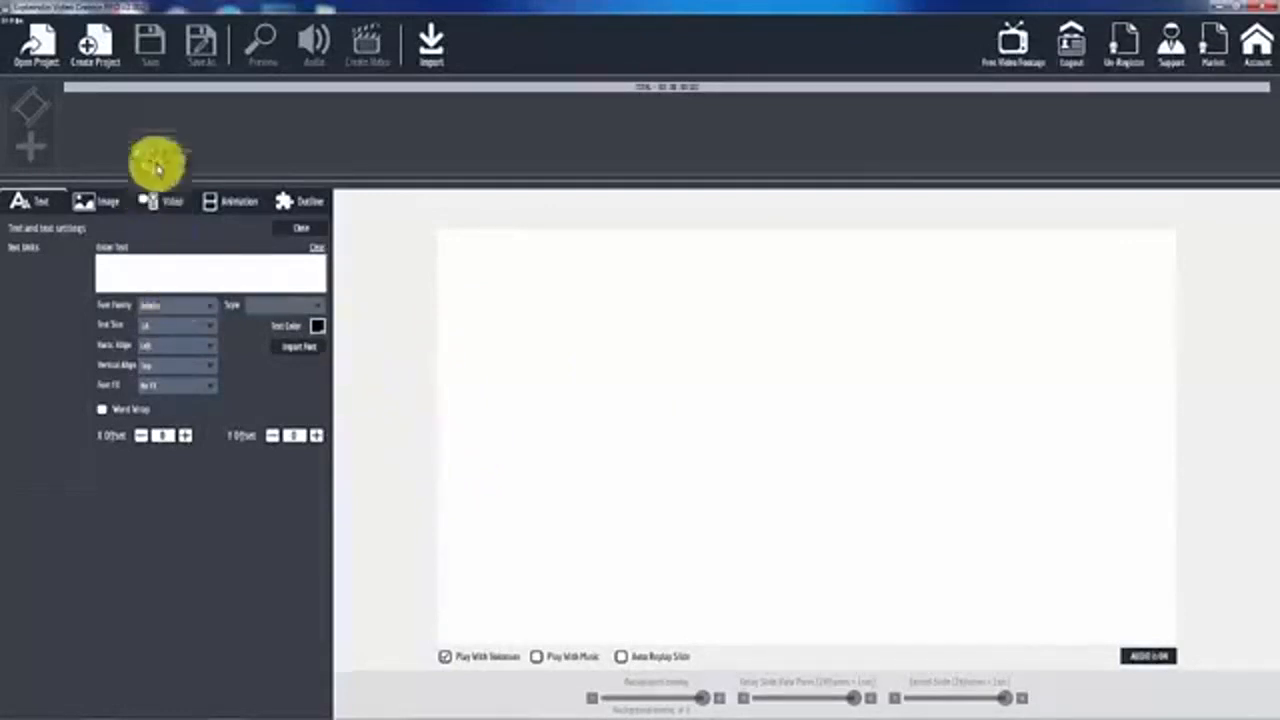
pyautogui.click(100, 58)
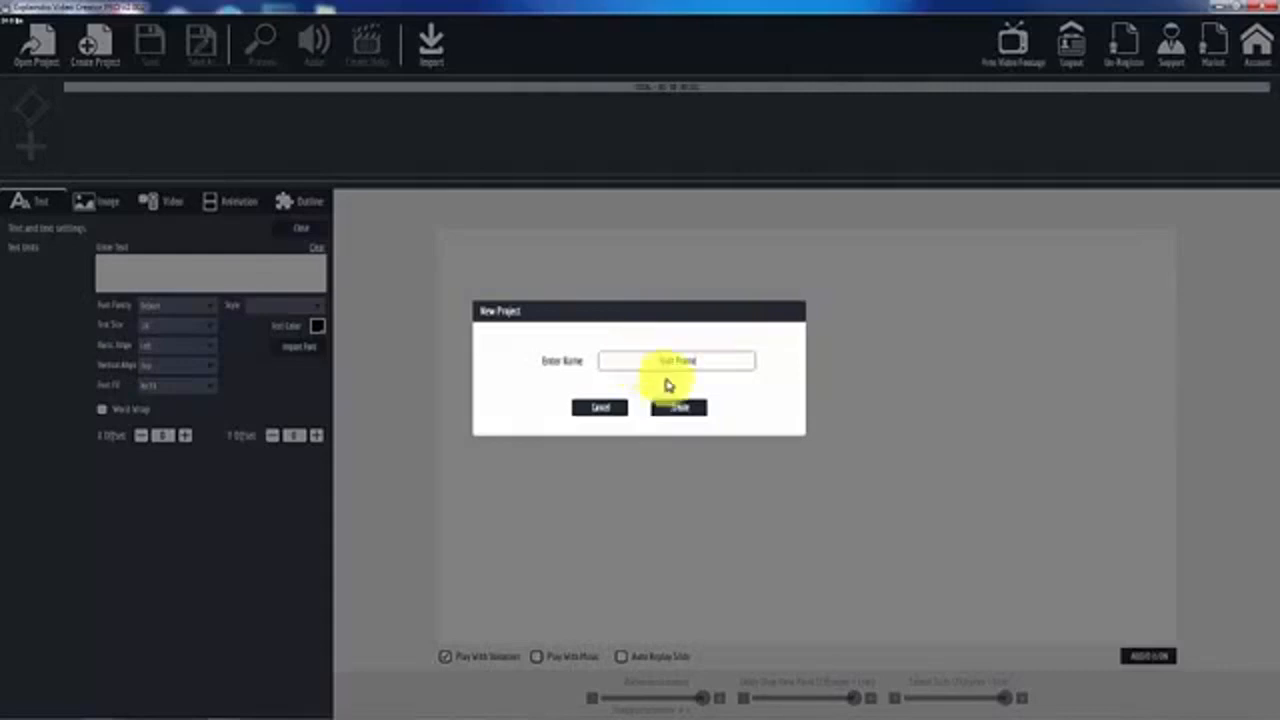
pyautogui.click(683, 410)
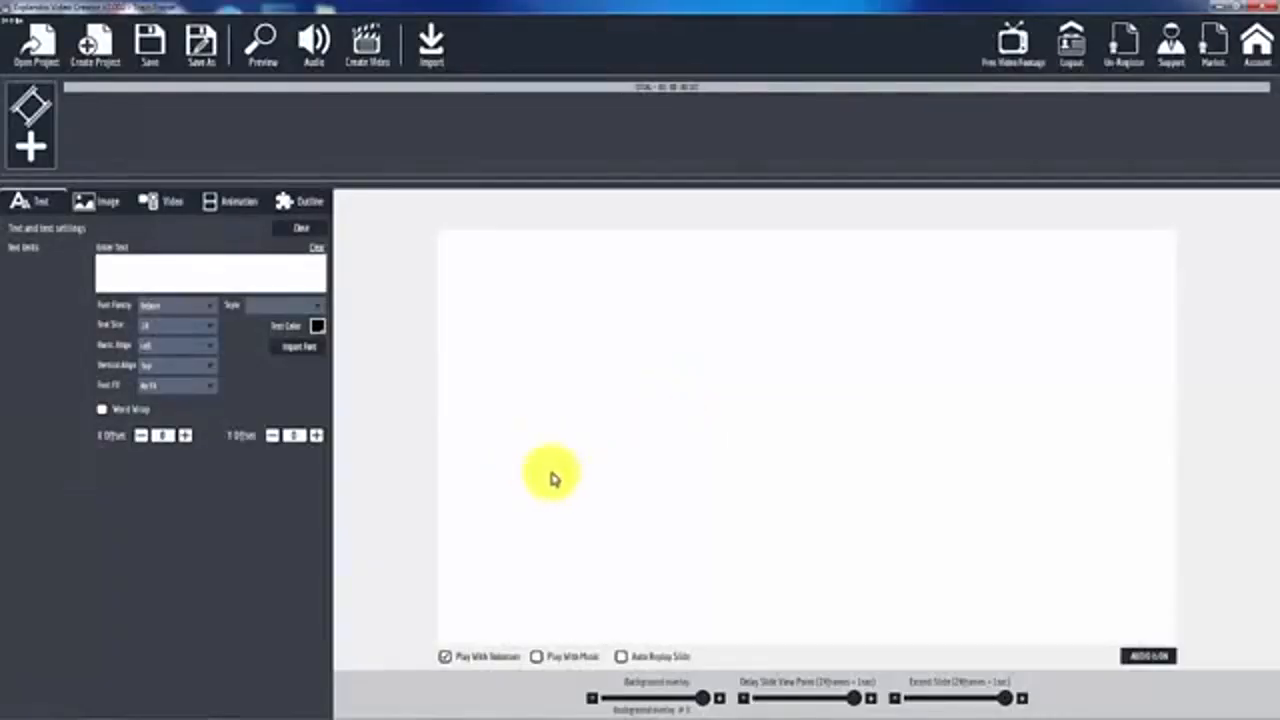
# Add a canvas scene to the project and start adding a Flash animation to it.
pyautogui.click(31, 148)
pyautogui.click(540, 385)
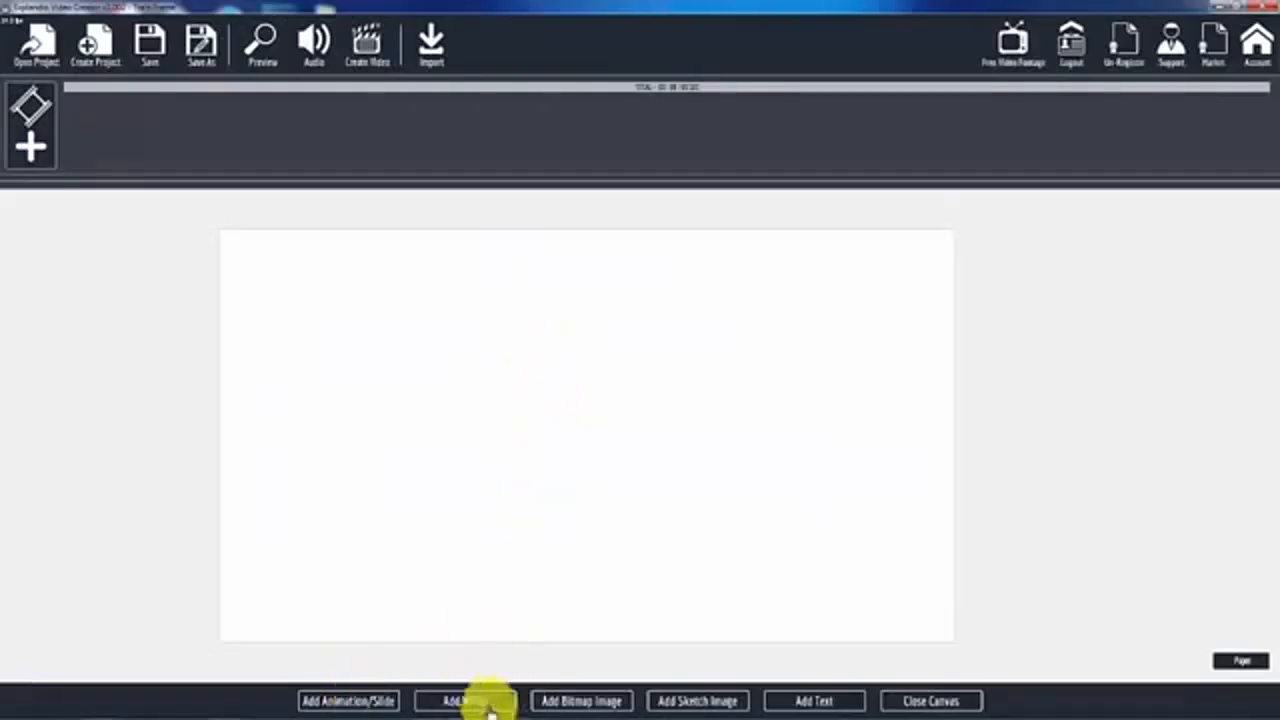
pyautogui.click(362, 704)
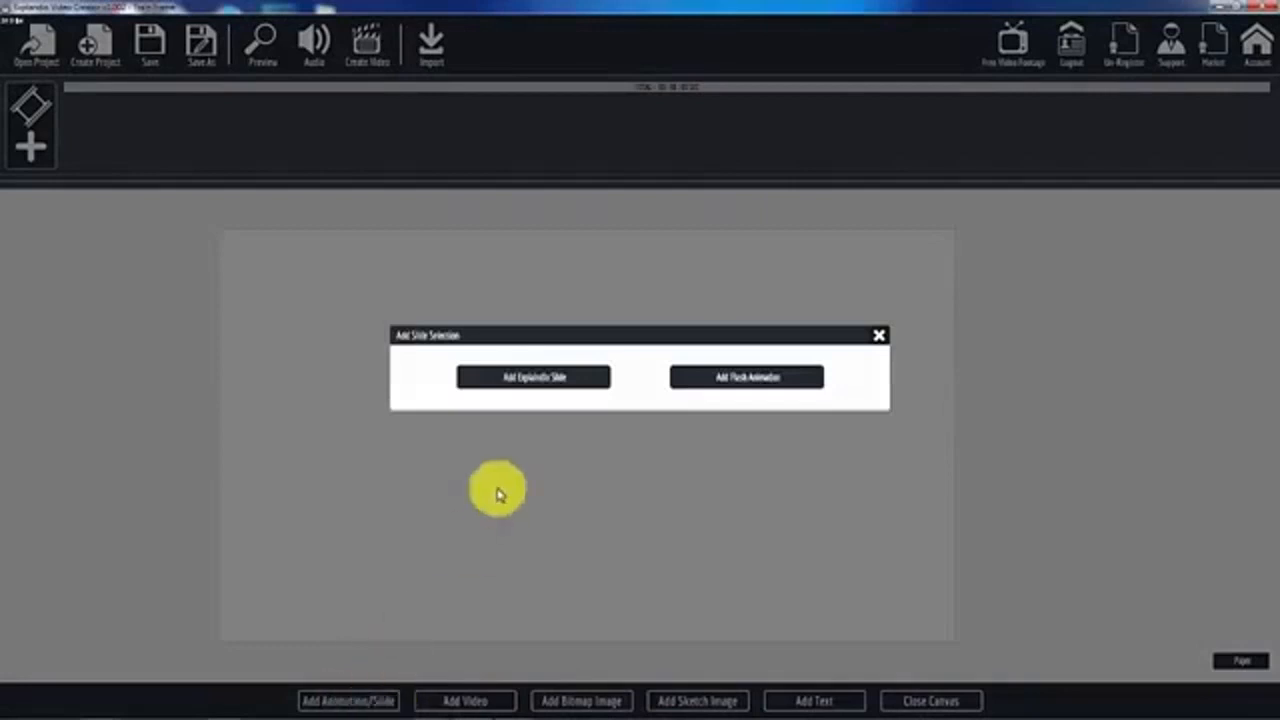
pyautogui.click(760, 385)
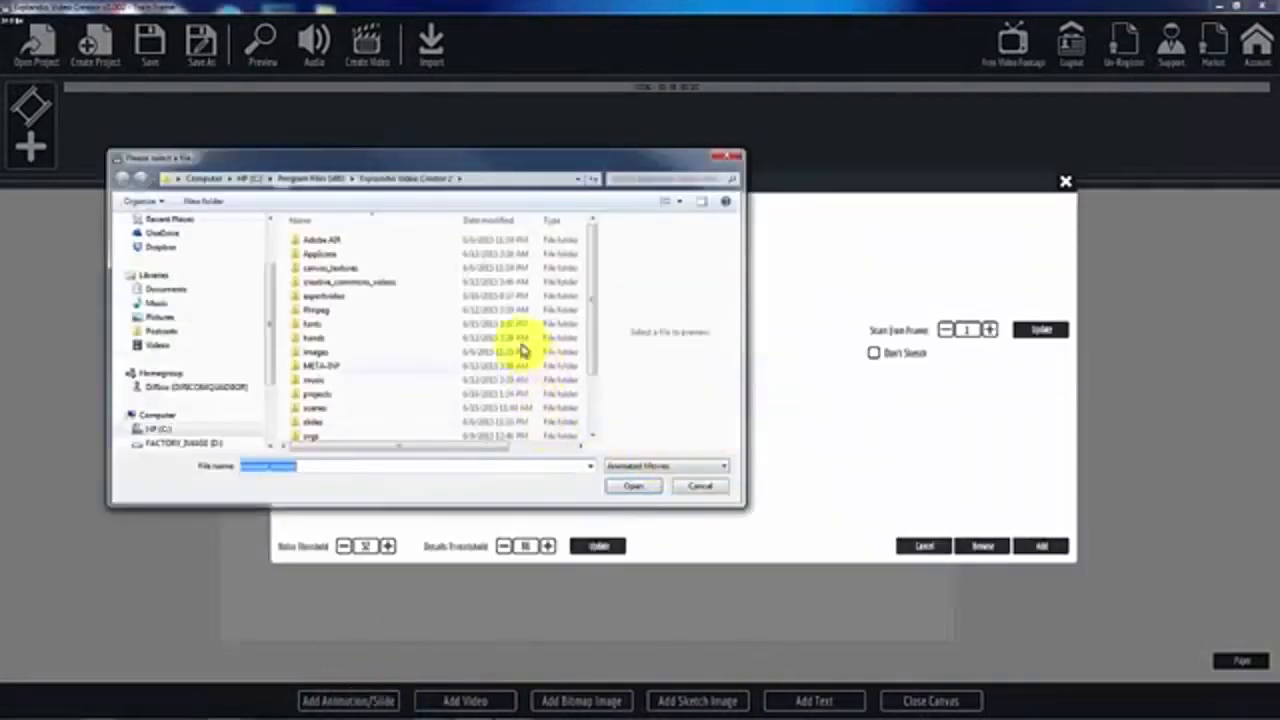
# Load the Train Frame animation from the _Convert2VFS folder inside Downloads > Flash Stuff on the TerraBorg II drive.
pyautogui.scroll(-2, 269, 348)
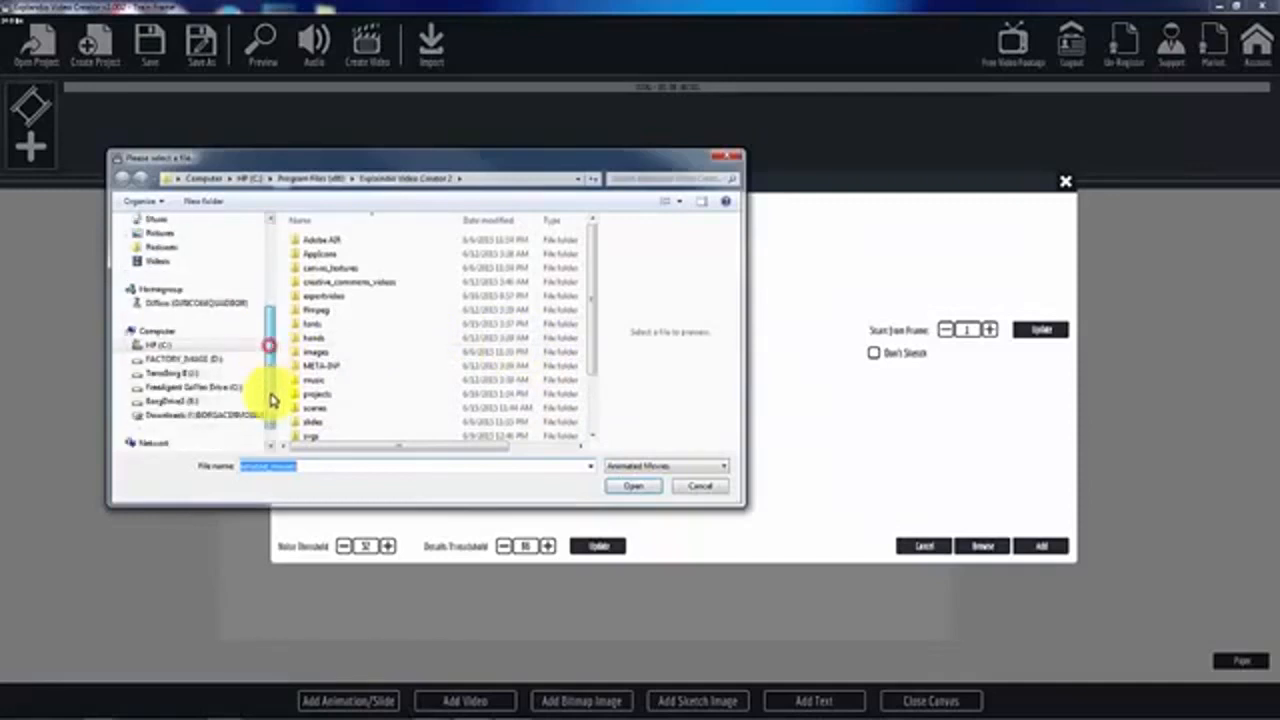
pyautogui.click(160, 360)
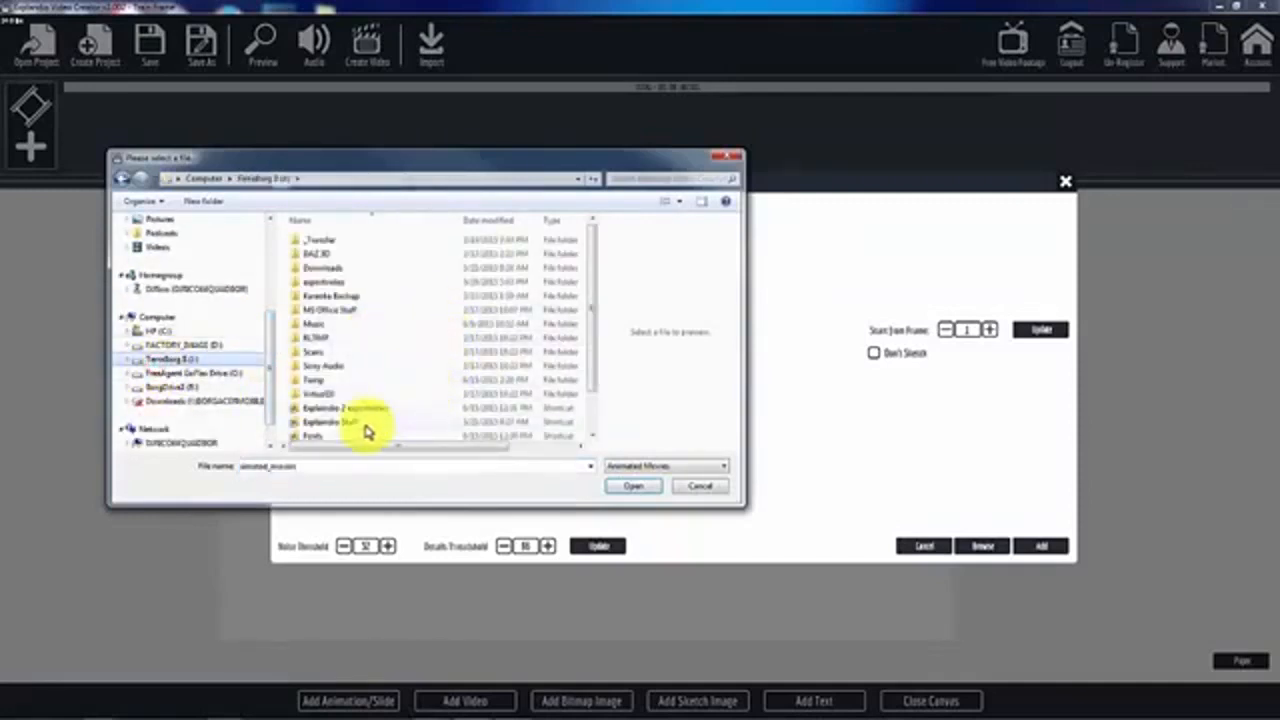
pyautogui.scroll(-1, 590, 362)
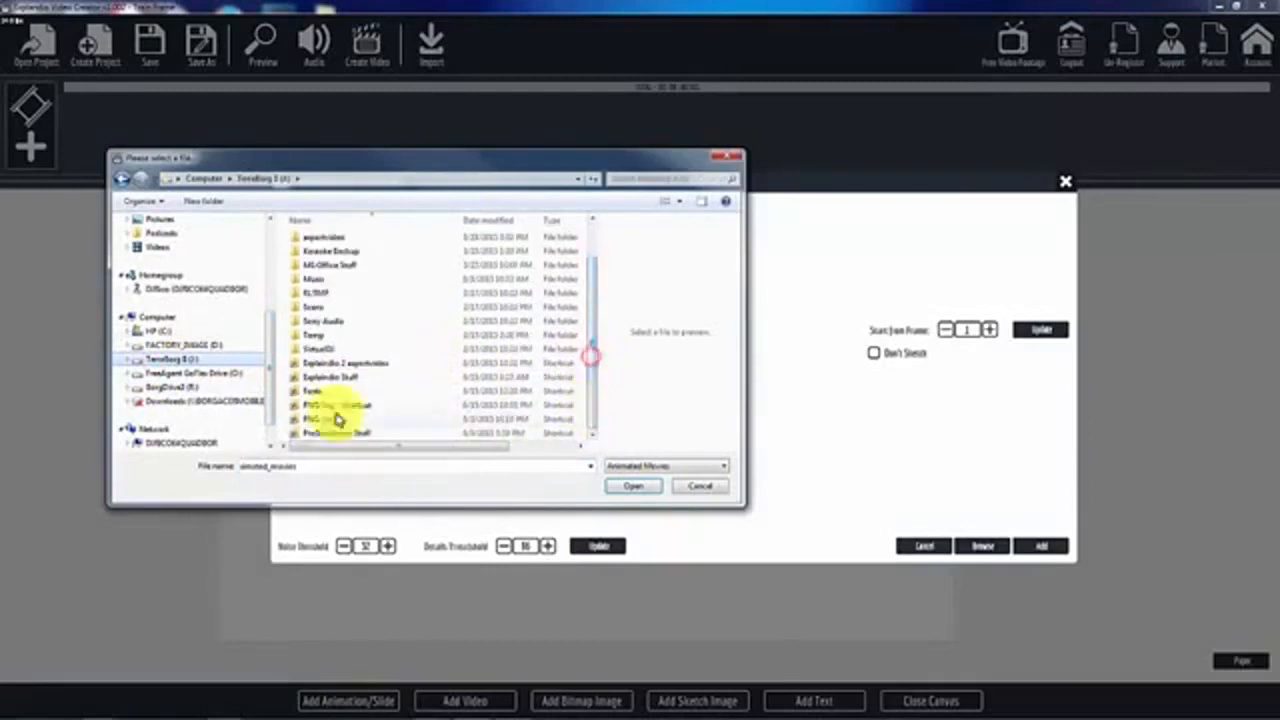
pyautogui.doubleClick(310, 418)
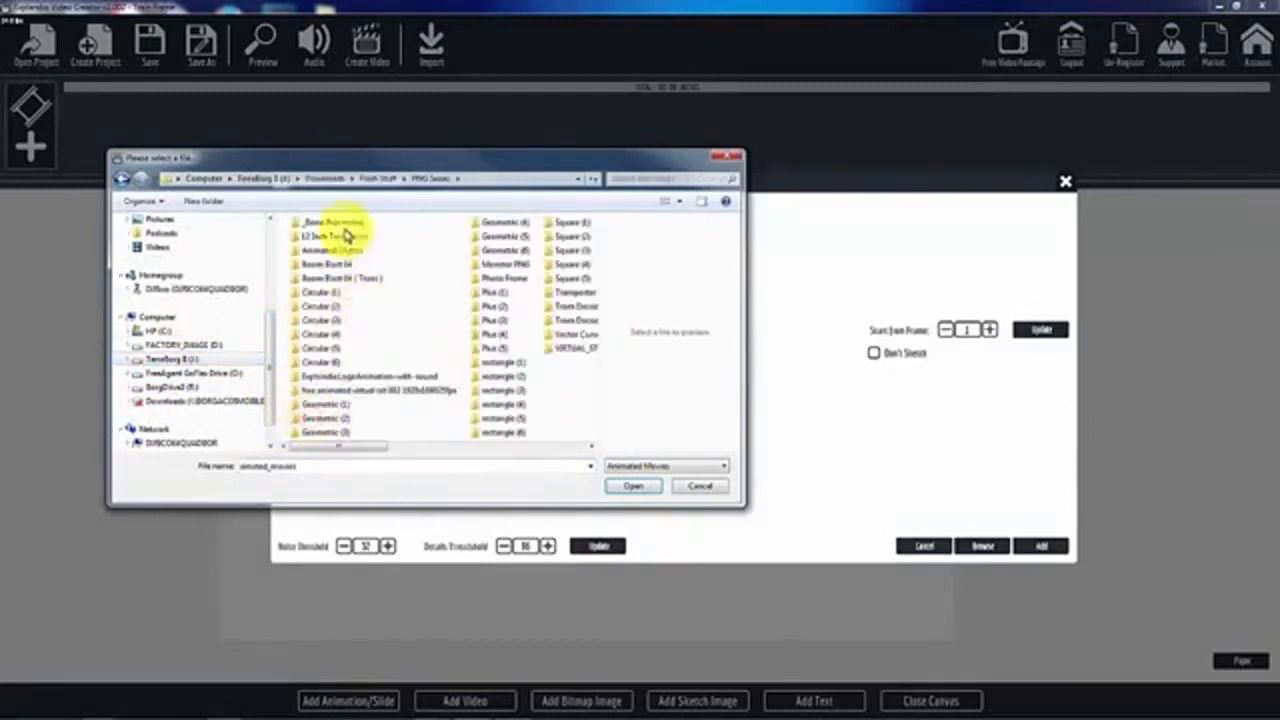
pyautogui.click(378, 180)
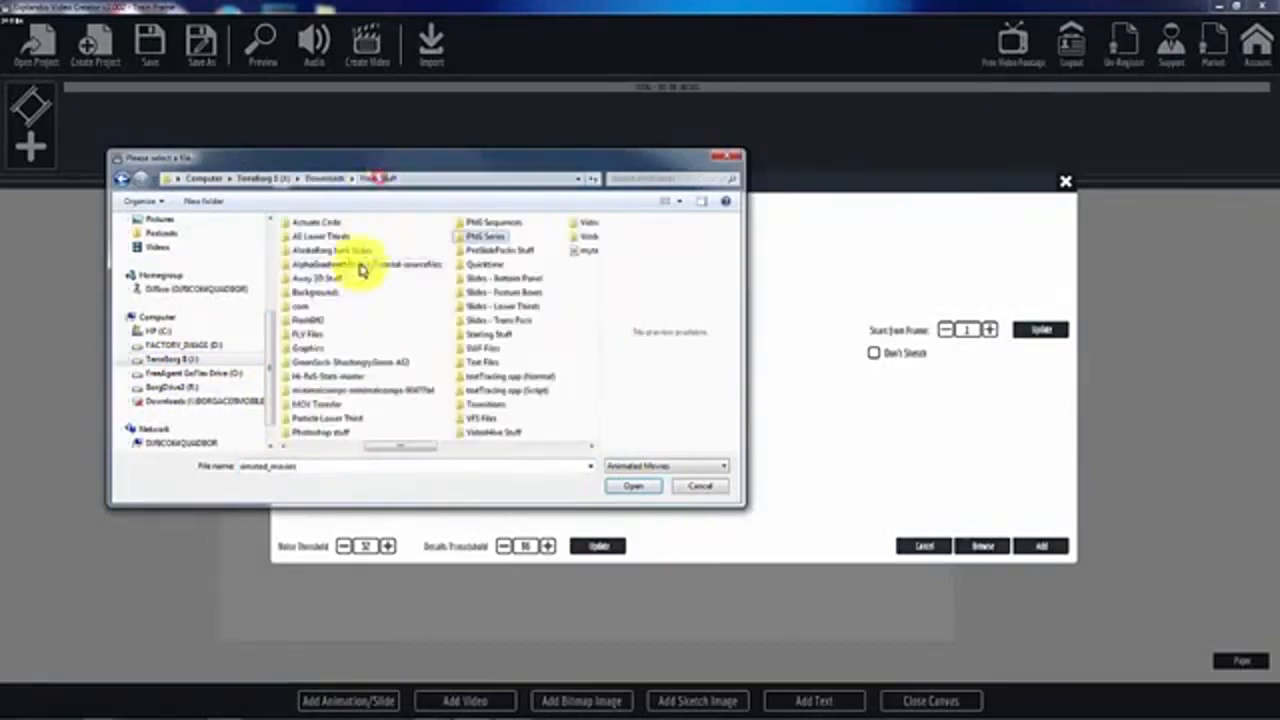
pyautogui.moveTo(383, 452); pyautogui.dragTo(286, 449)
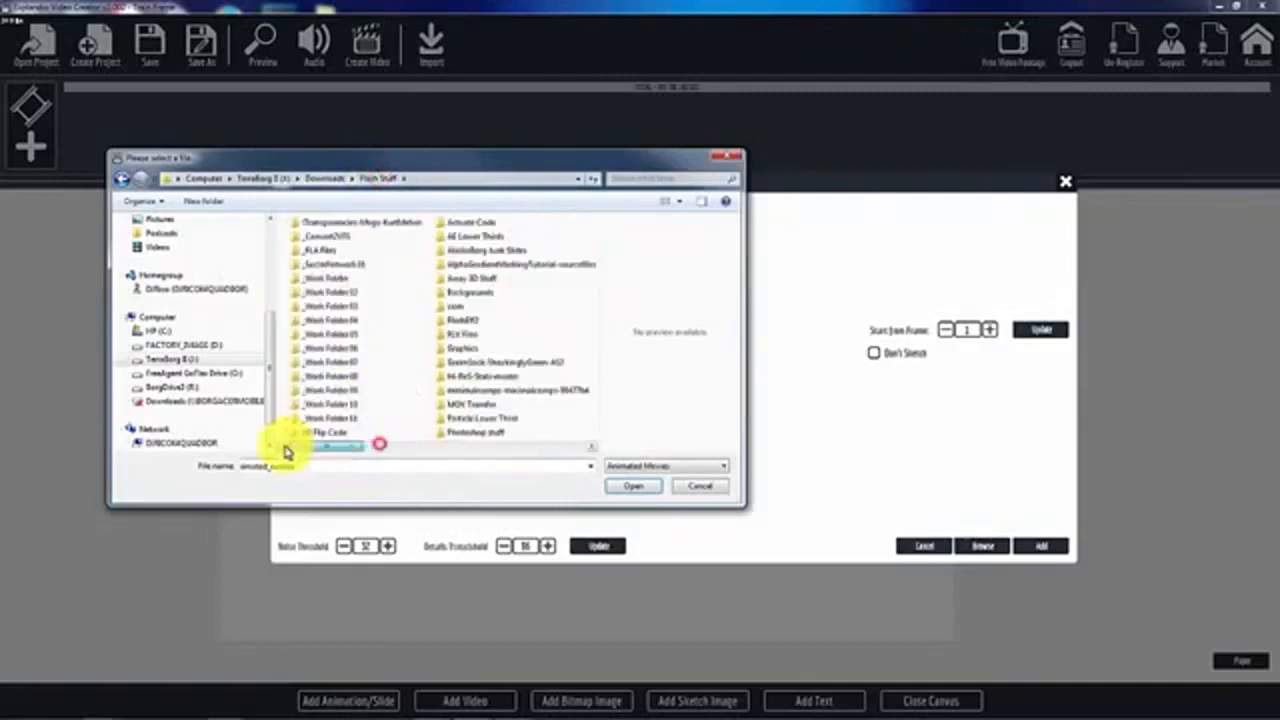
pyautogui.doubleClick(326, 238)
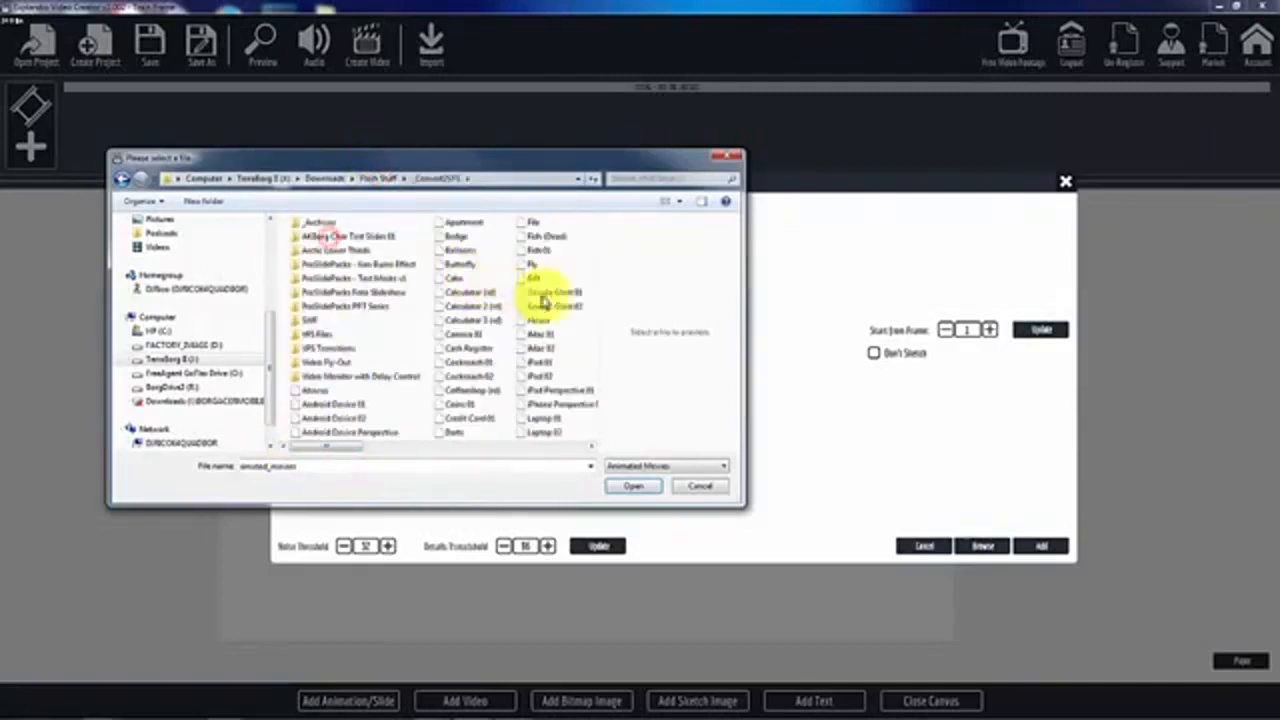
pyautogui.click(572, 447)
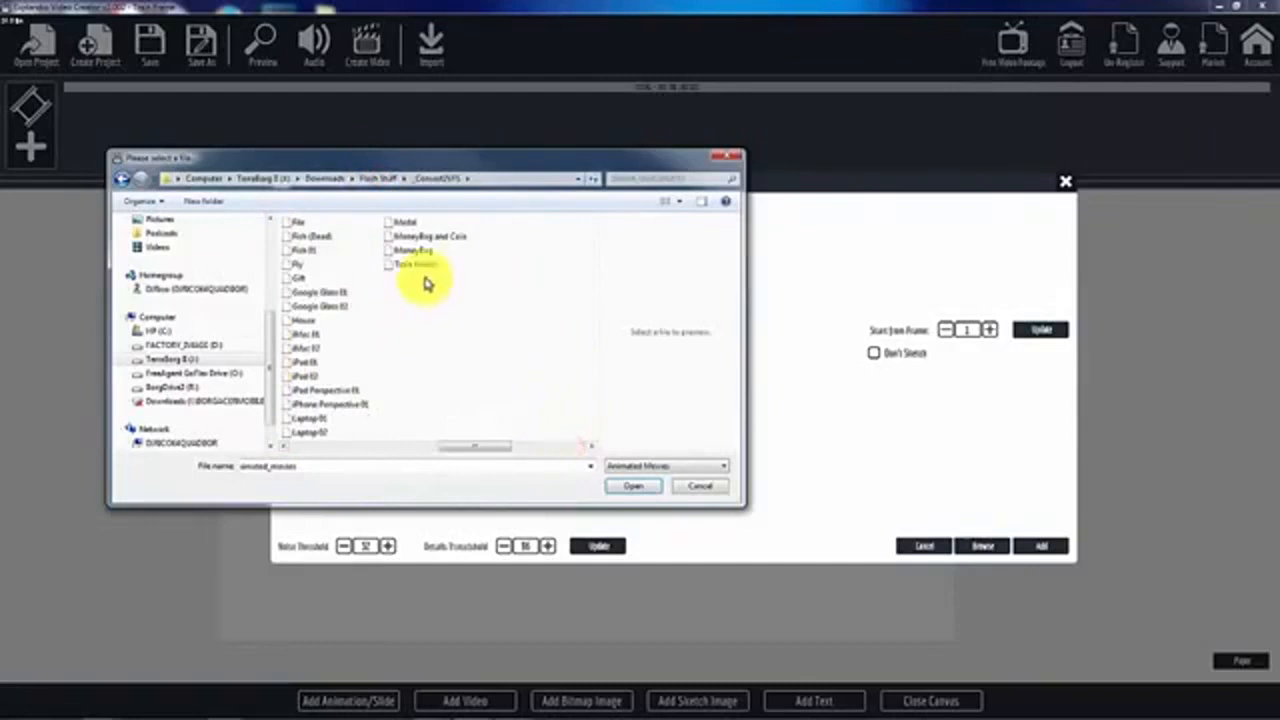
pyautogui.click(640, 490)
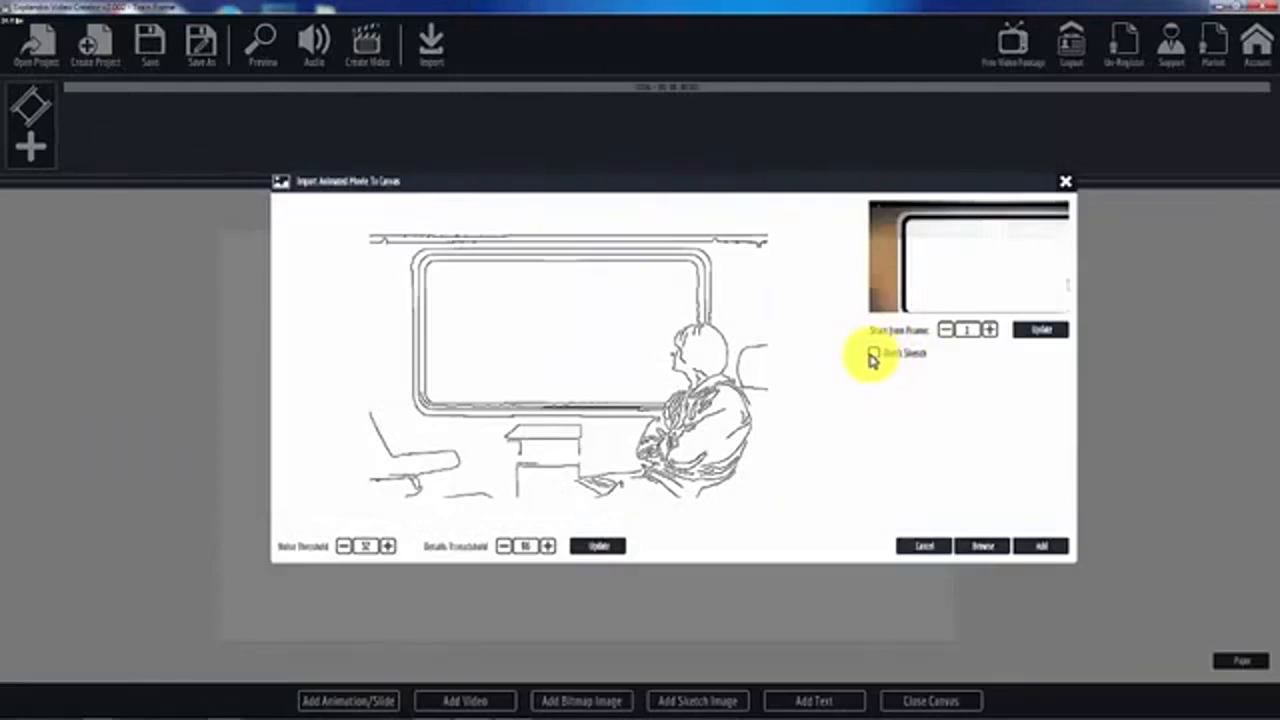
# Add the animation to the canvas with Don't Sketch enabled, and scale it to full screen before closing the canvas.
pyautogui.click(873, 354)
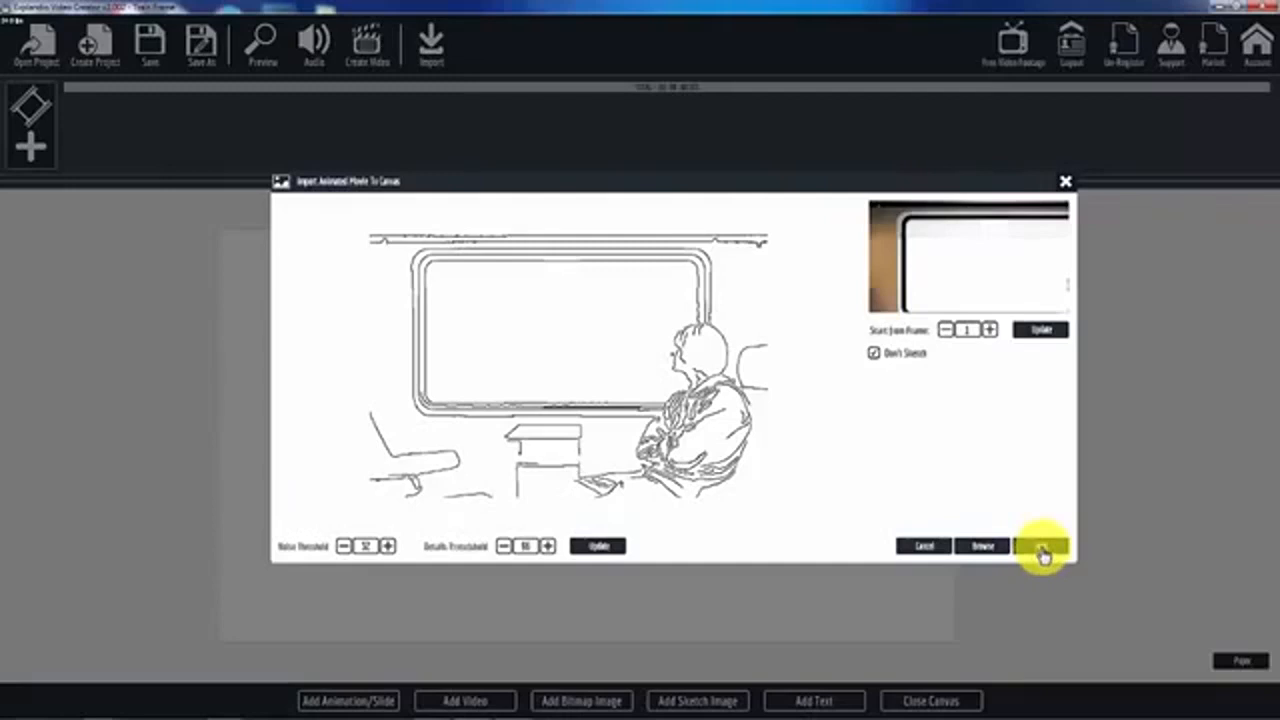
pyautogui.click(1042, 550)
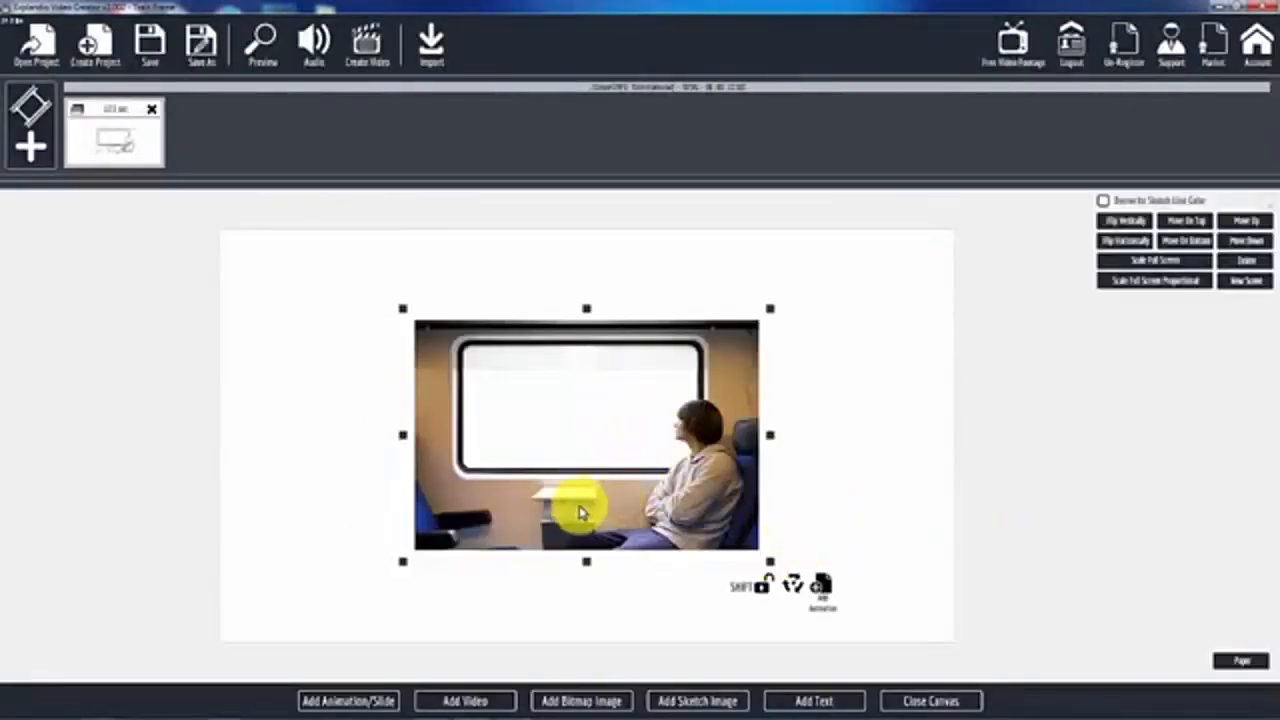
pyautogui.moveTo(579, 512); pyautogui.dragTo(583, 471)
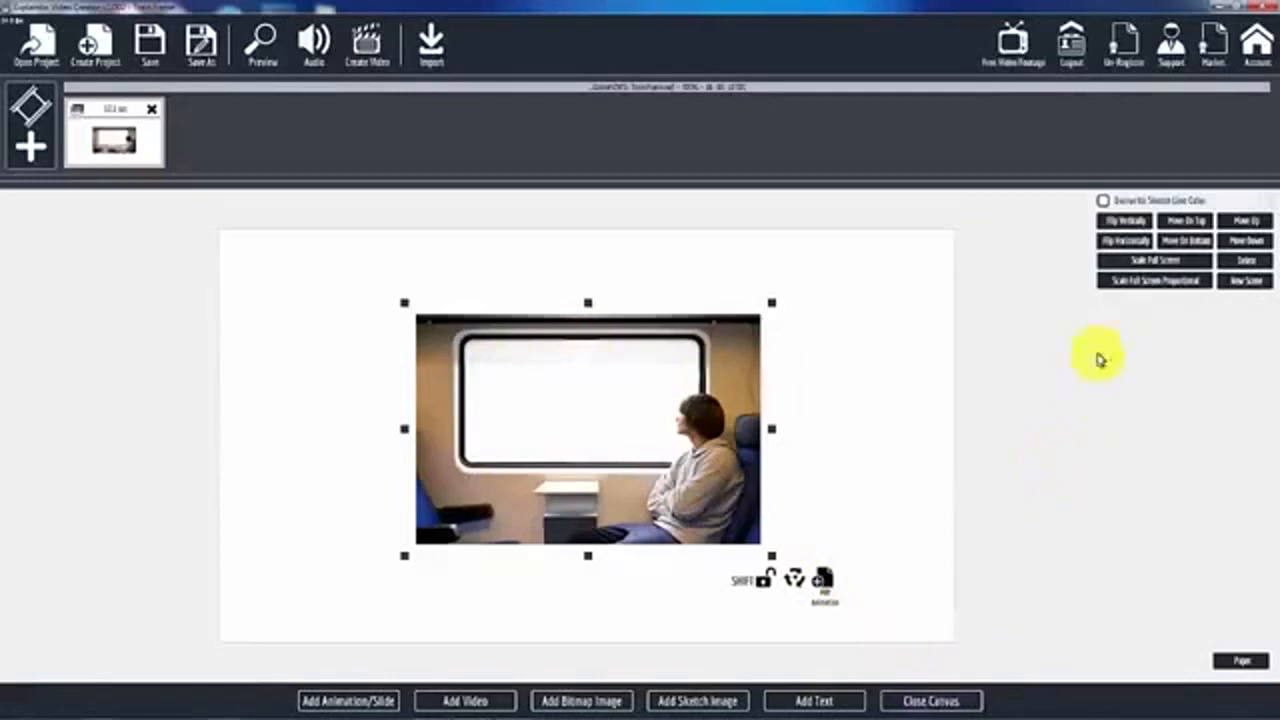
pyautogui.click(1133, 262)
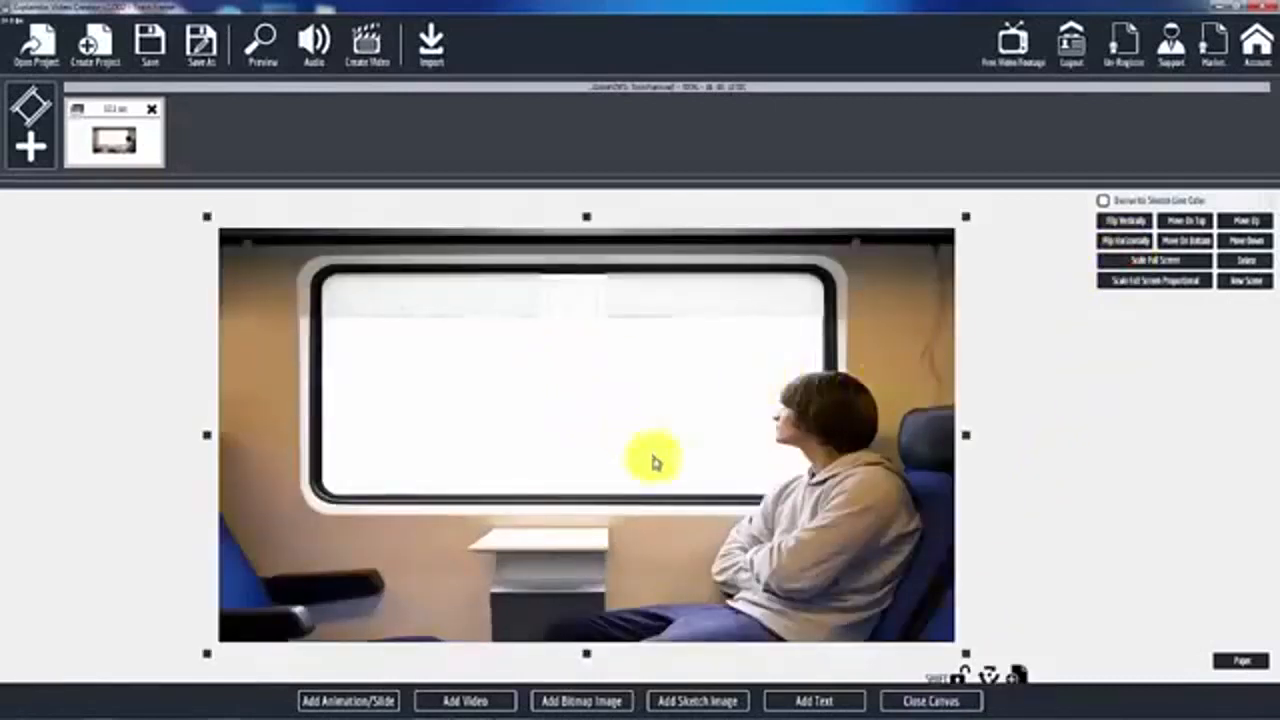
pyautogui.click(930, 701)
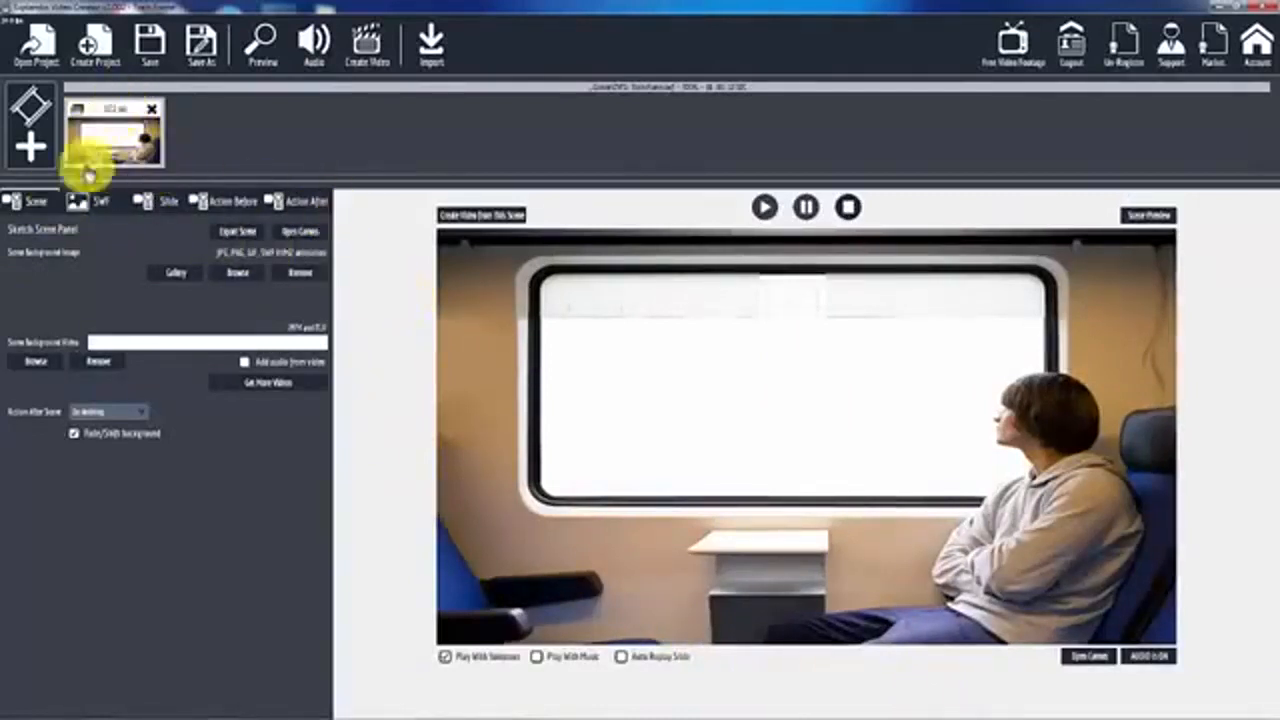
# Browse for a scene background video in the Monthly HD Video Backgrounds folder under Explaindio Stuff on the TerraBorg II drive.
pyautogui.click(36, 204)
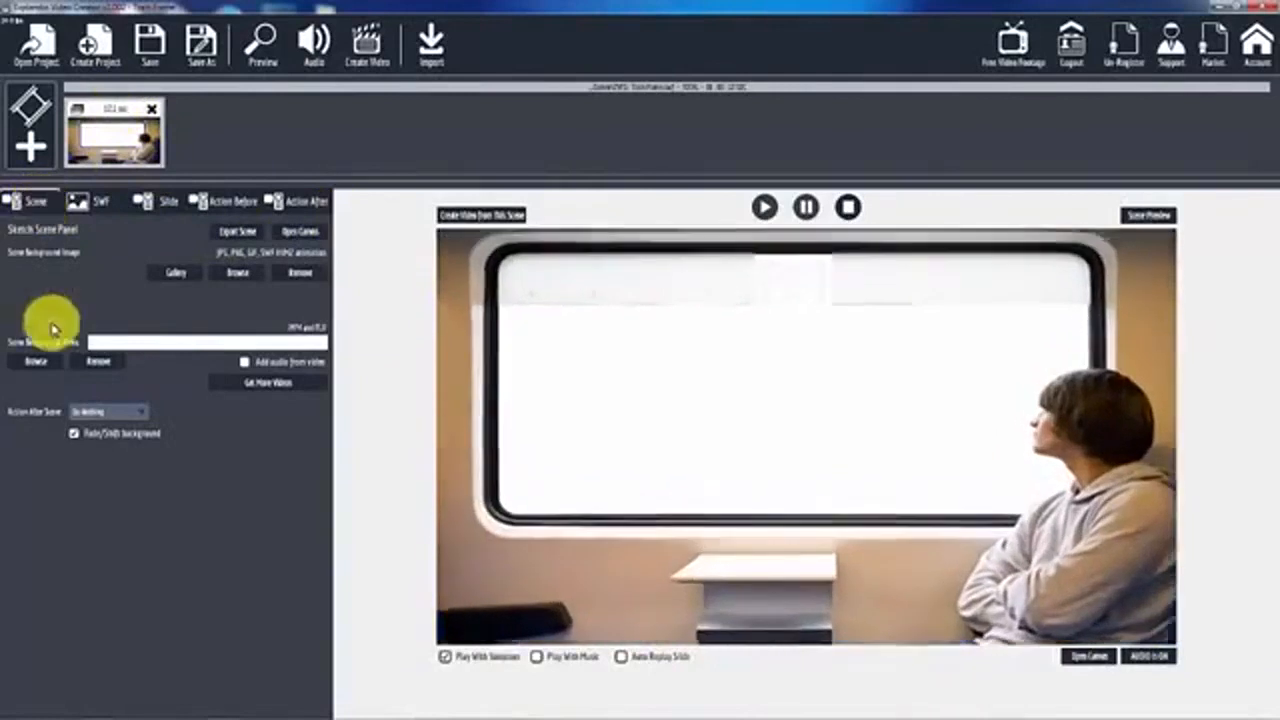
pyautogui.click(35, 365)
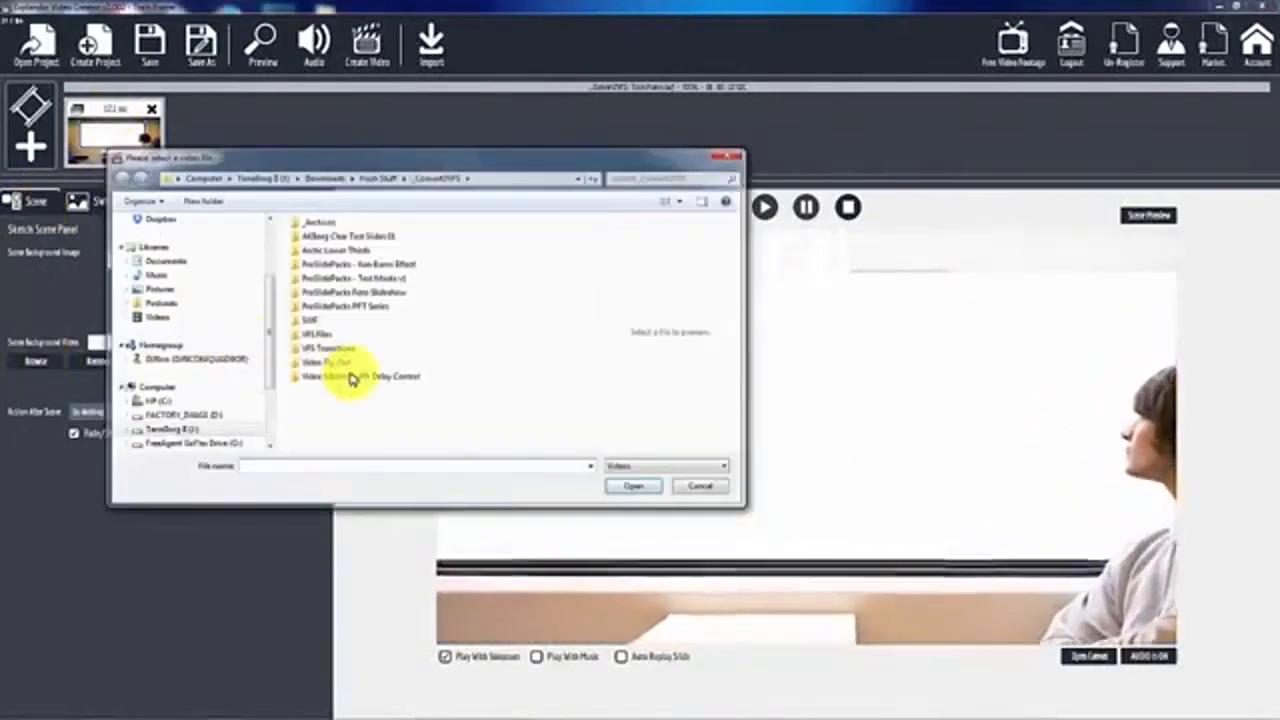
pyautogui.moveTo(268, 340); pyautogui.dragTo(277, 380)
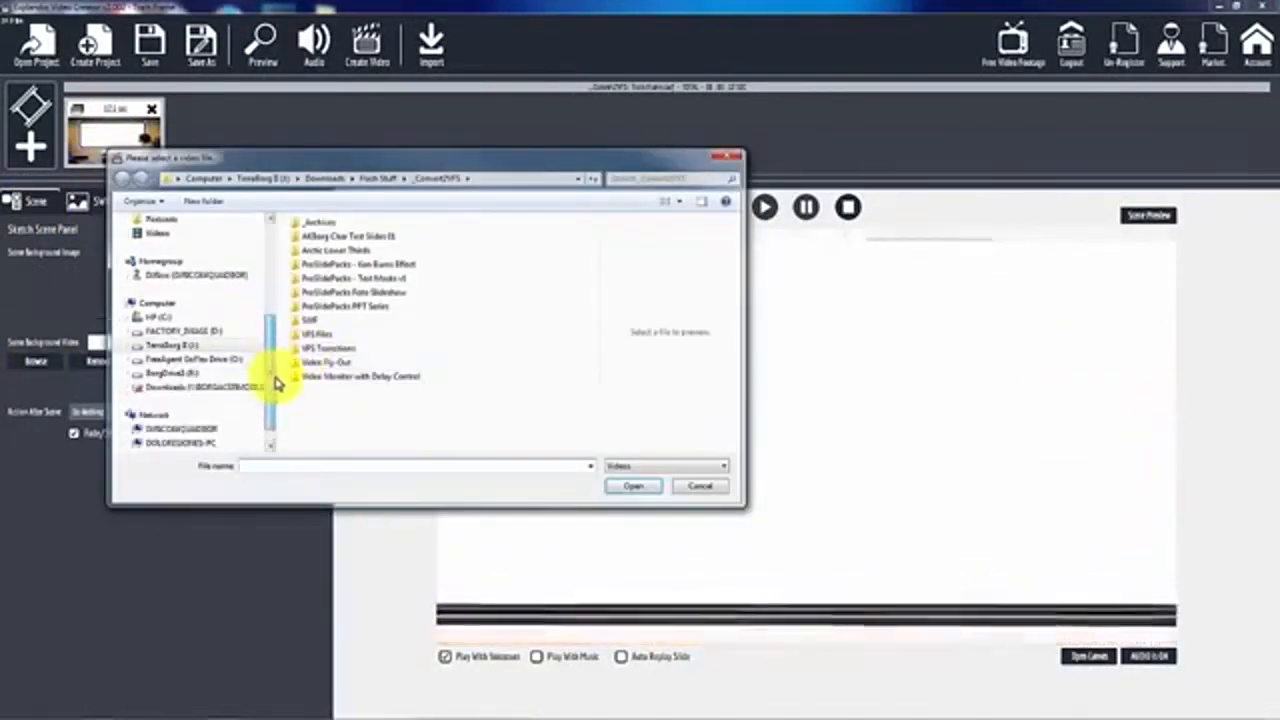
pyautogui.click(172, 346)
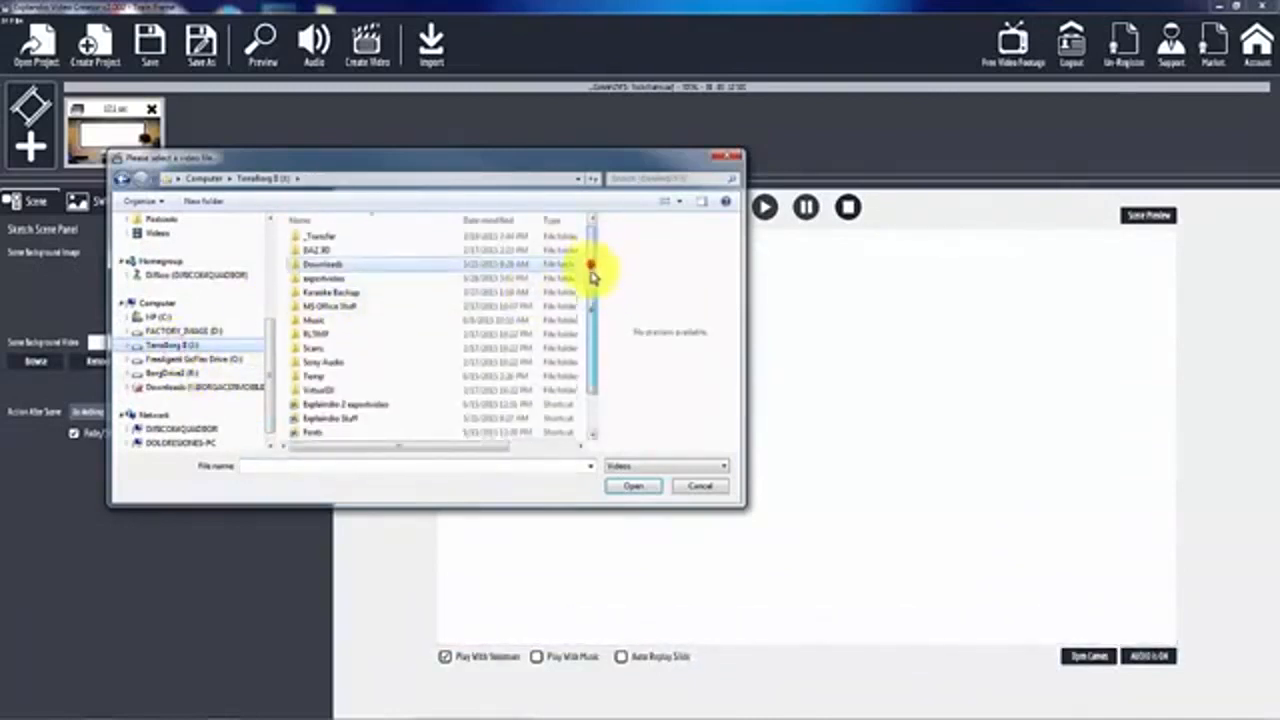
pyautogui.moveTo(594, 266); pyautogui.dragTo(600, 343)
pyautogui.doubleClick(330, 380)
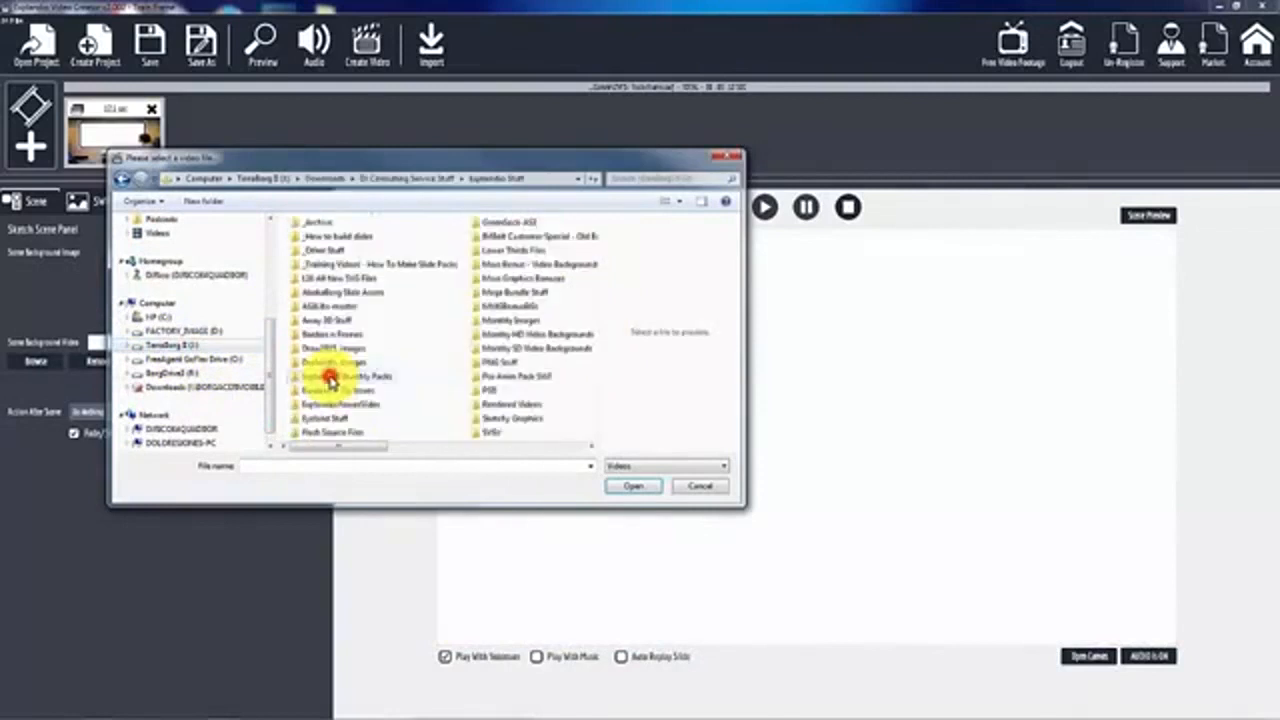
pyautogui.click(511, 338)
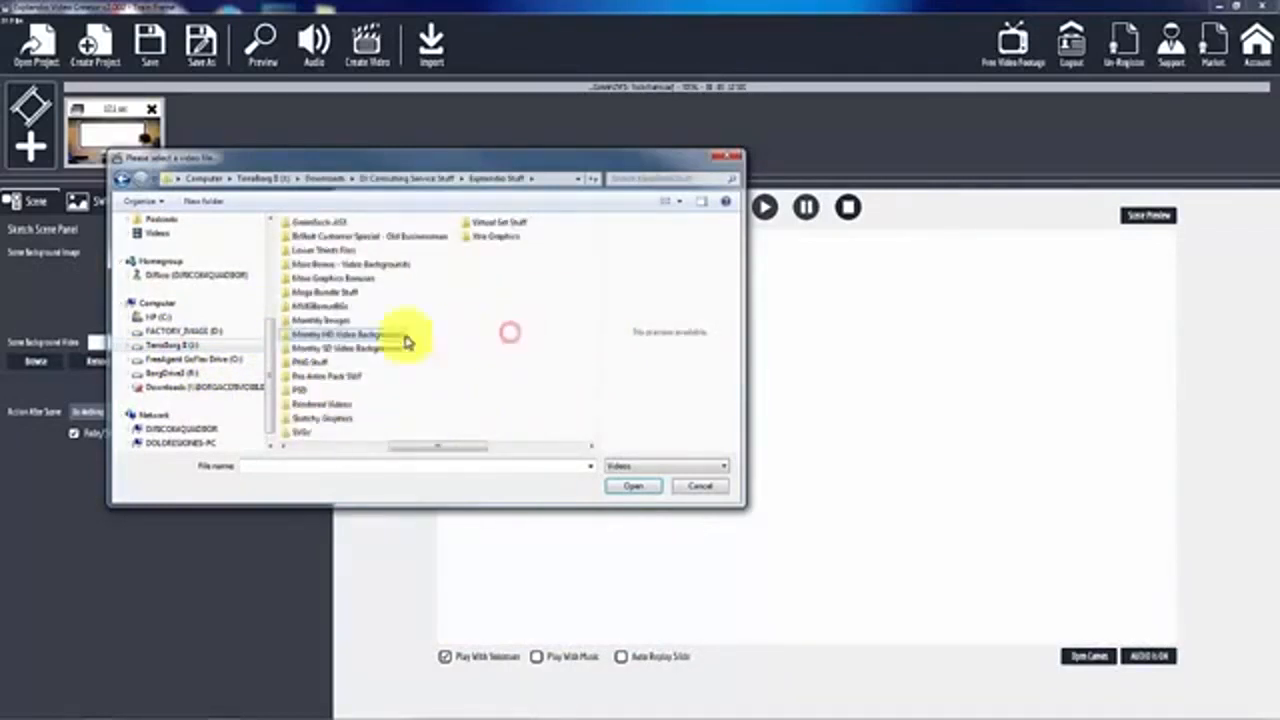
pyautogui.doubleClick(308, 340)
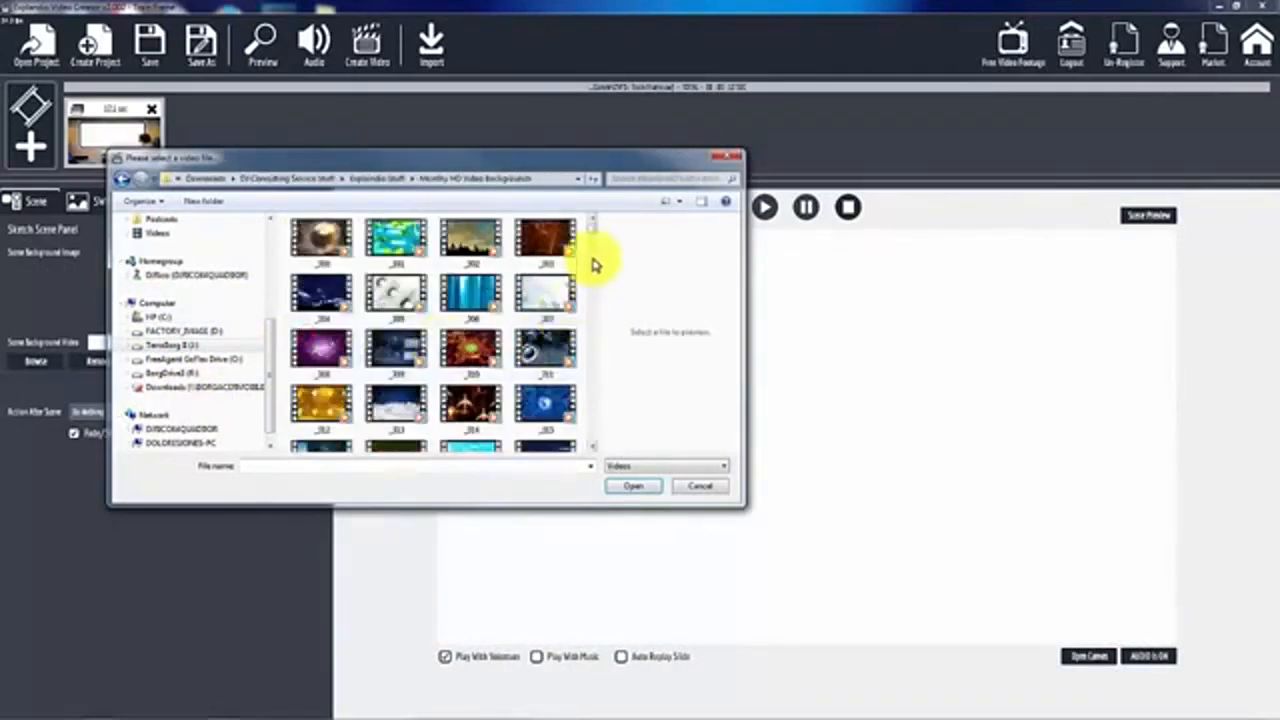
# Set the sunset sky video _366 as the scene background and preview the scene.
pyautogui.scroll(-5, 593, 238)
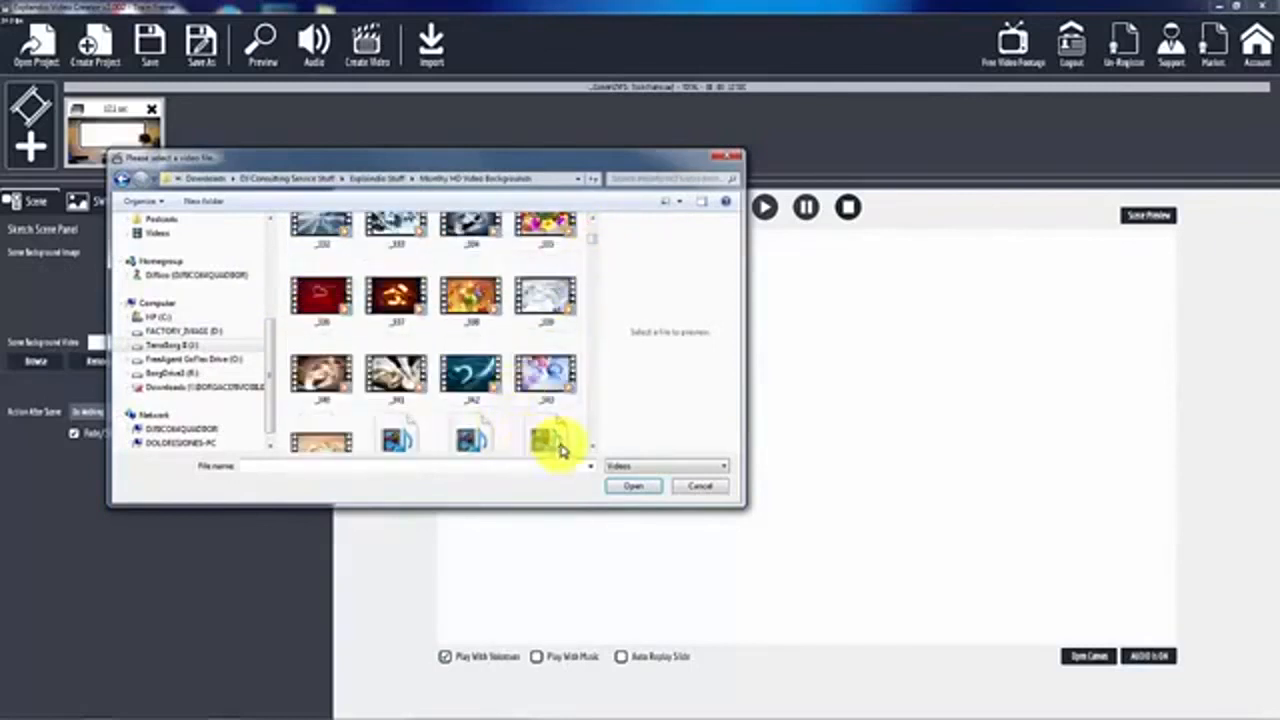
pyautogui.click(591, 450)
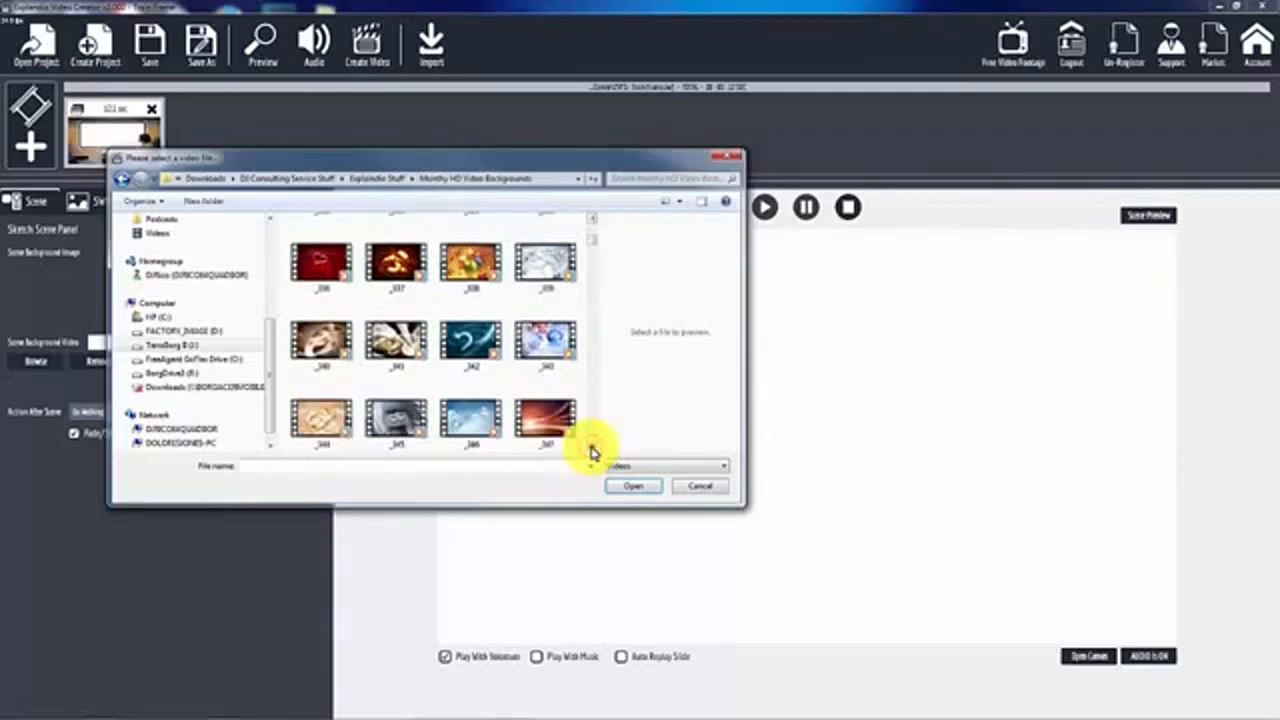
pyautogui.click(591, 450)
pyautogui.click(591, 450)
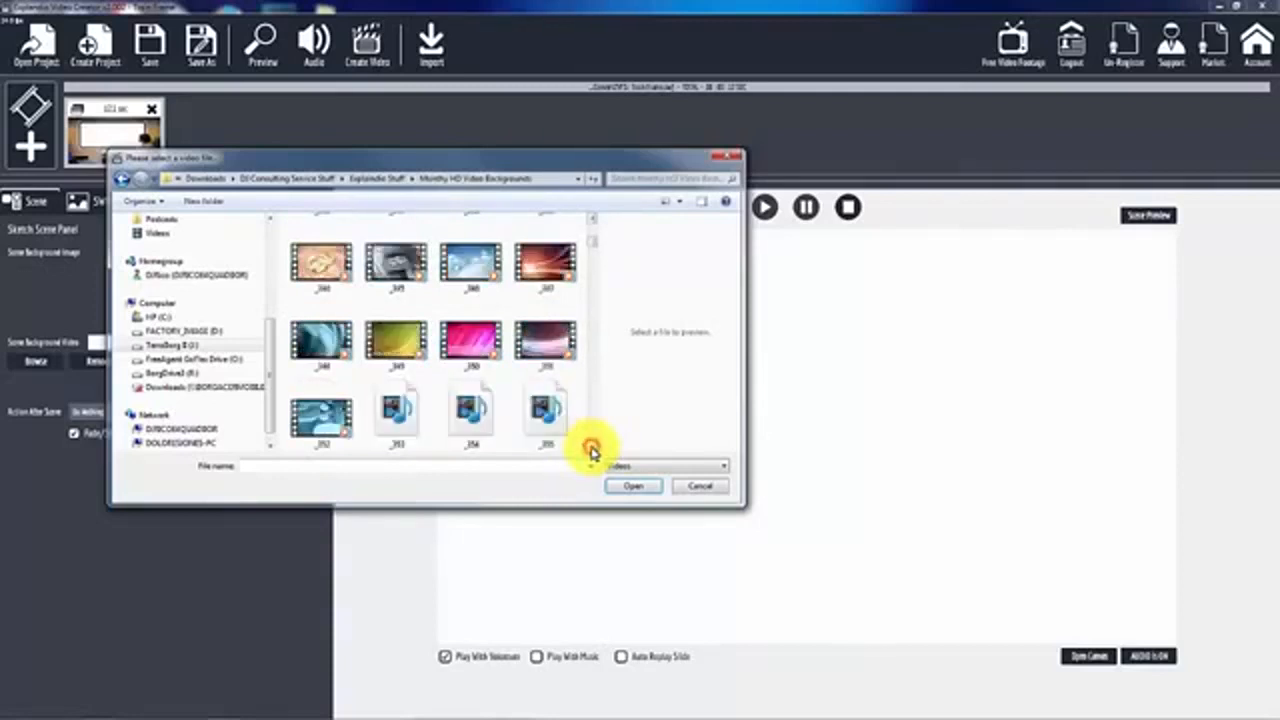
pyautogui.click(591, 450)
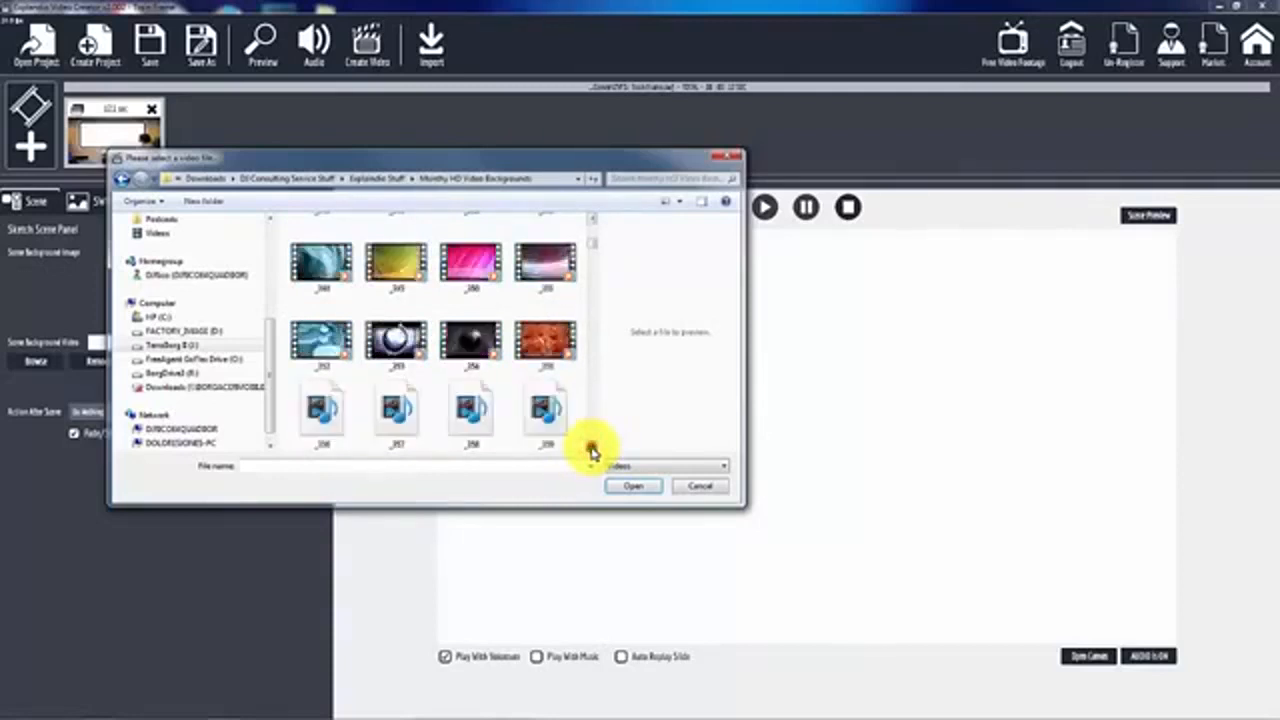
pyautogui.click(591, 450)
pyautogui.click(591, 450)
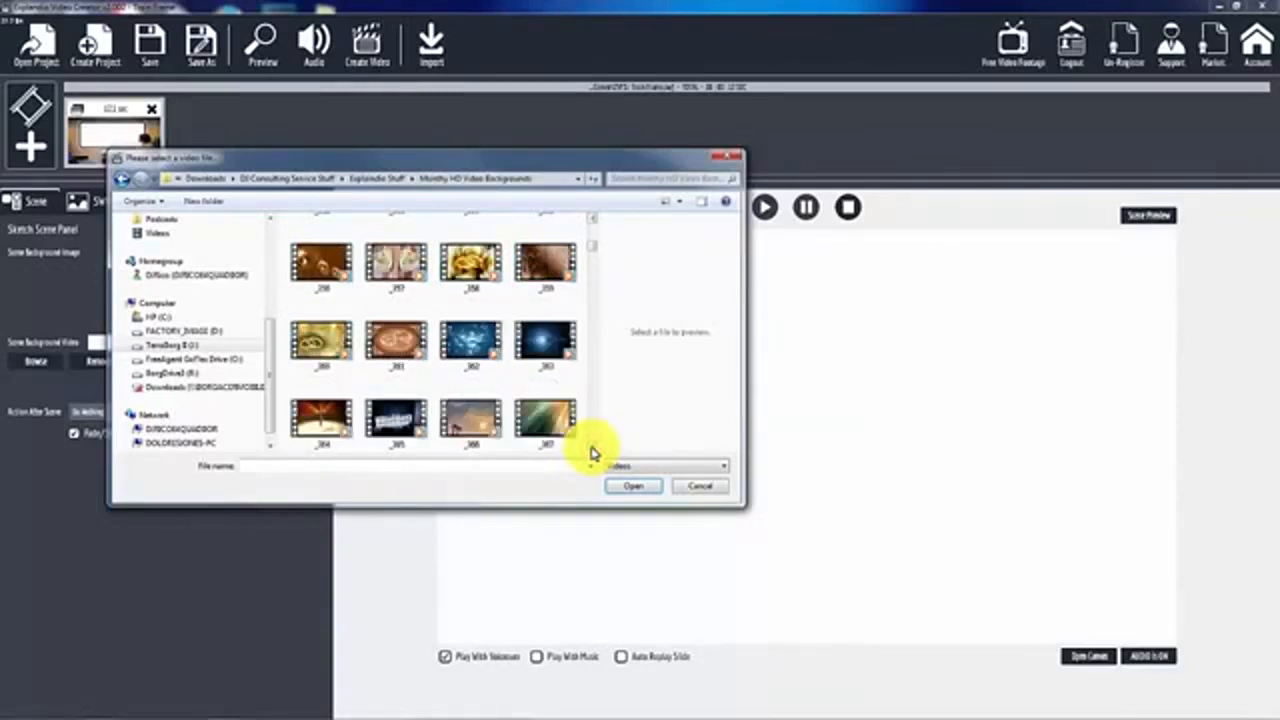
pyautogui.click(591, 450)
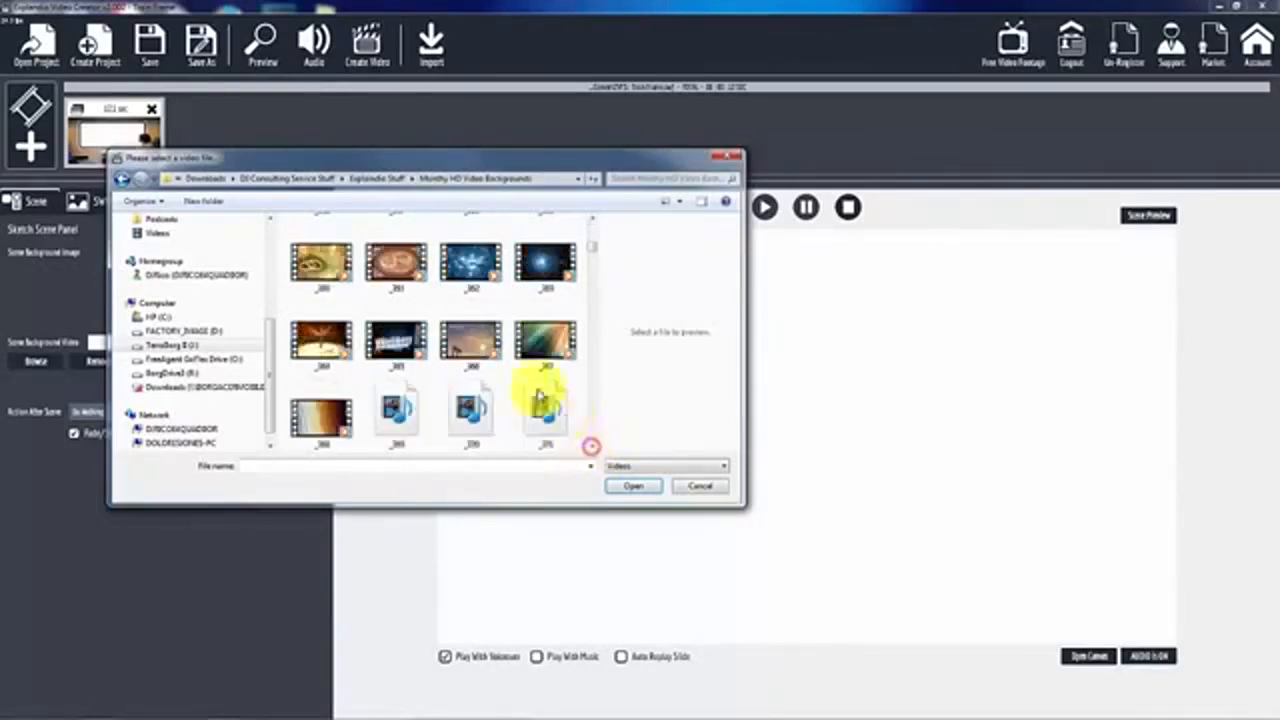
pyautogui.click(472, 341)
pyautogui.click(631, 488)
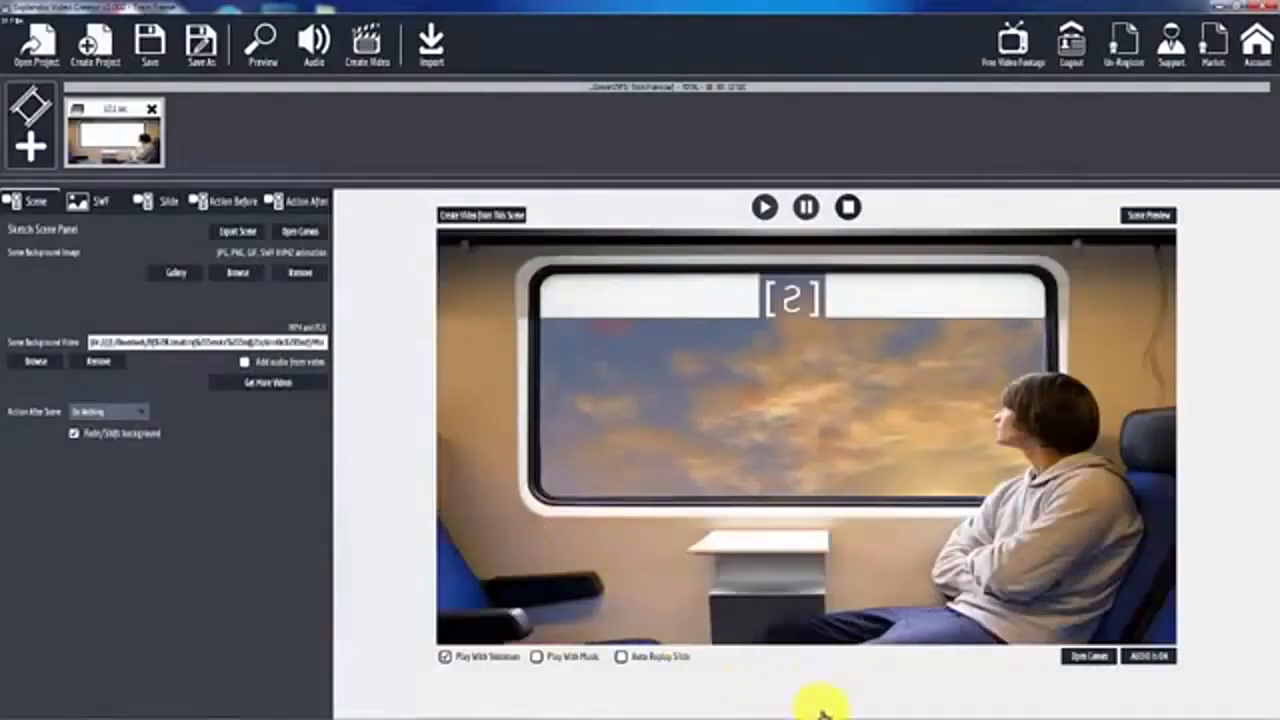
pyautogui.click(1151, 216)
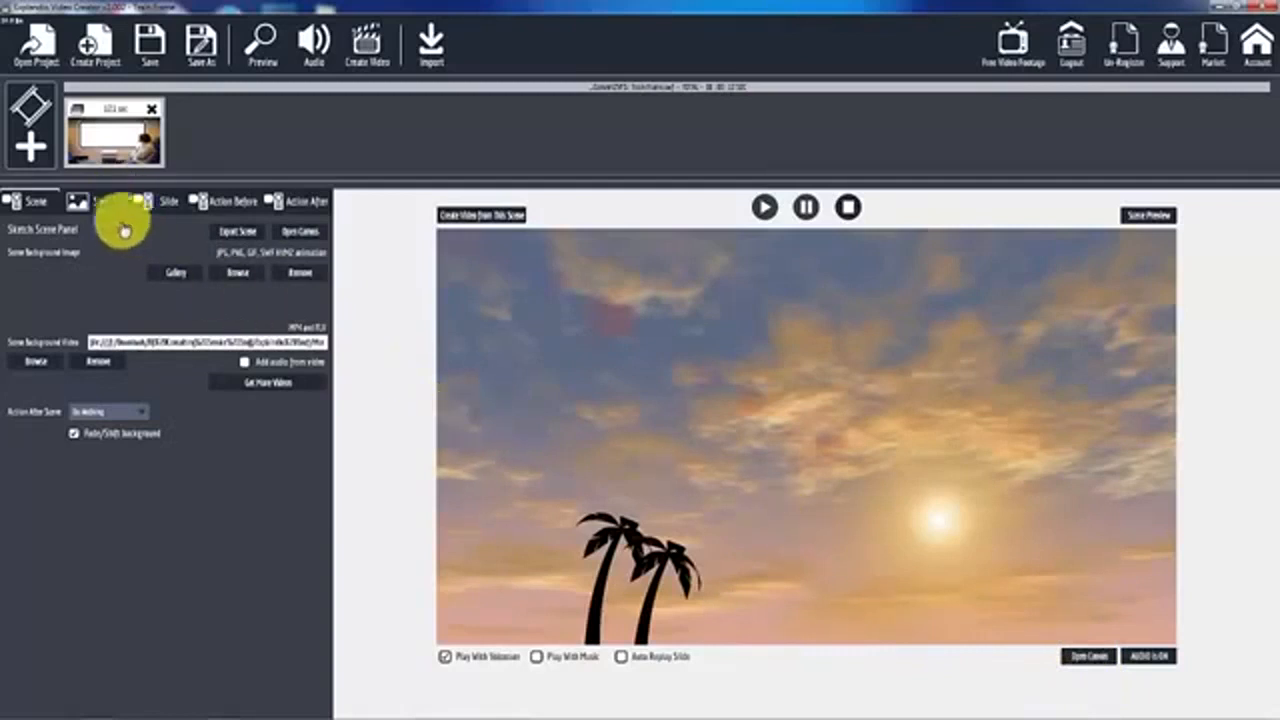
# Create a new sketch scene with a slide from the second Character Businesswoman pack on its canvas, and preview the project.
pyautogui.click(32, 150)
pyautogui.click(549, 384)
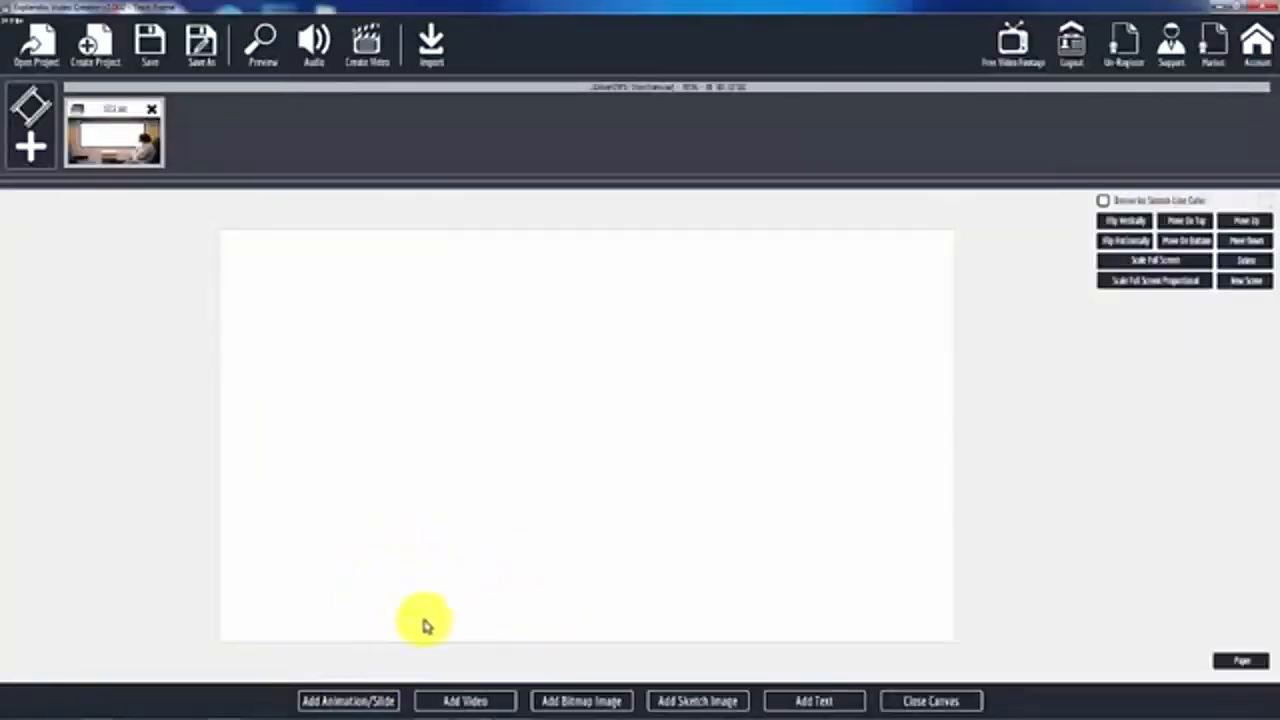
pyautogui.click(371, 701)
pyautogui.click(530, 378)
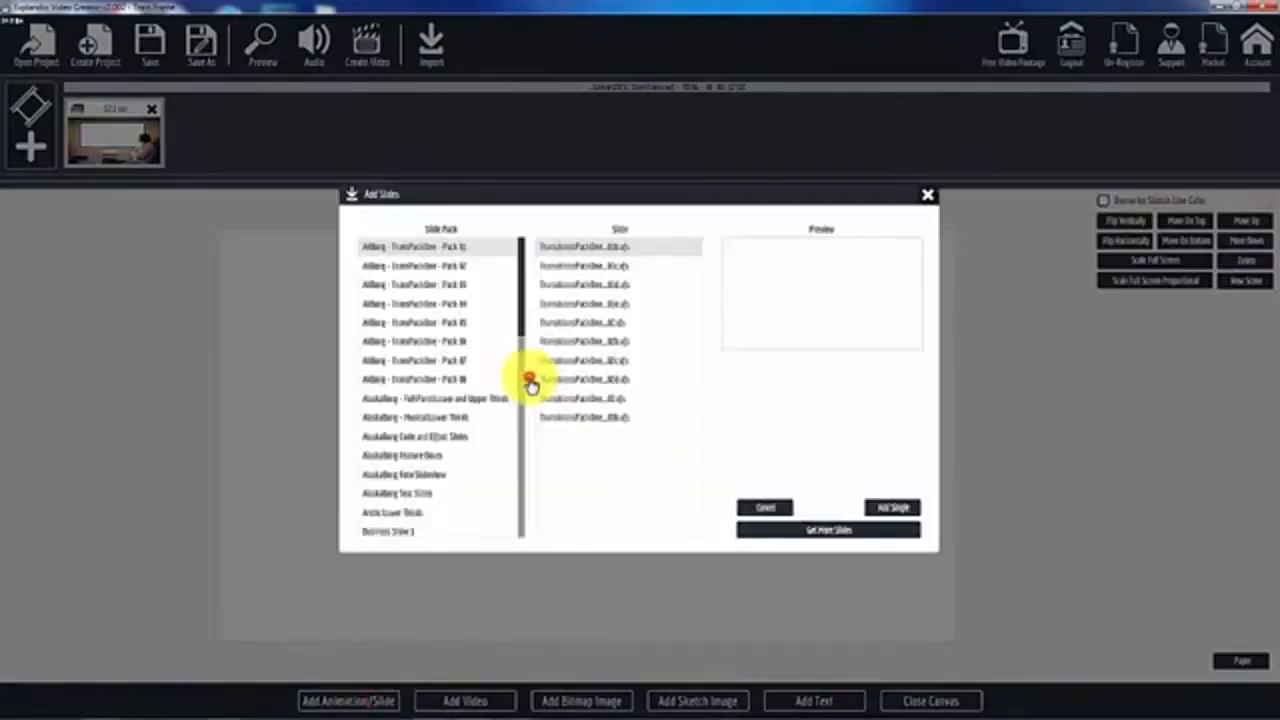
pyautogui.scroll(-3, 466, 399)
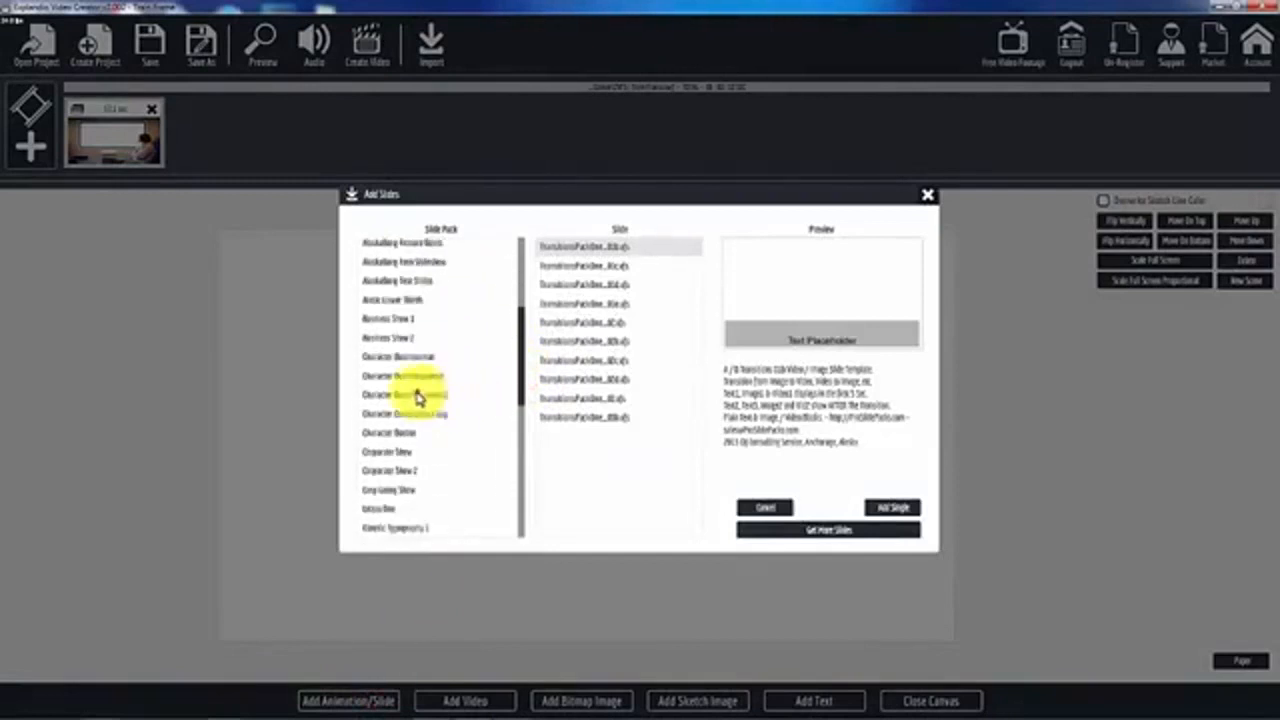
pyautogui.click(418, 398)
pyautogui.click(892, 507)
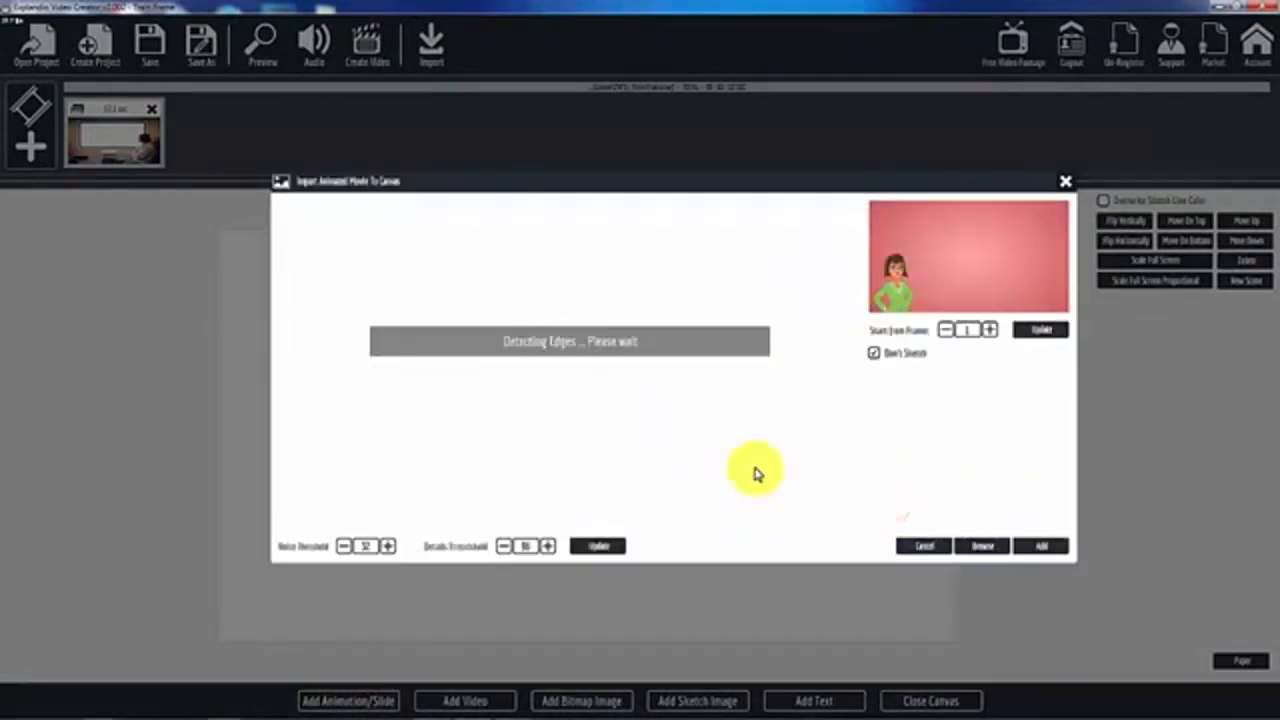
pyautogui.click(1045, 547)
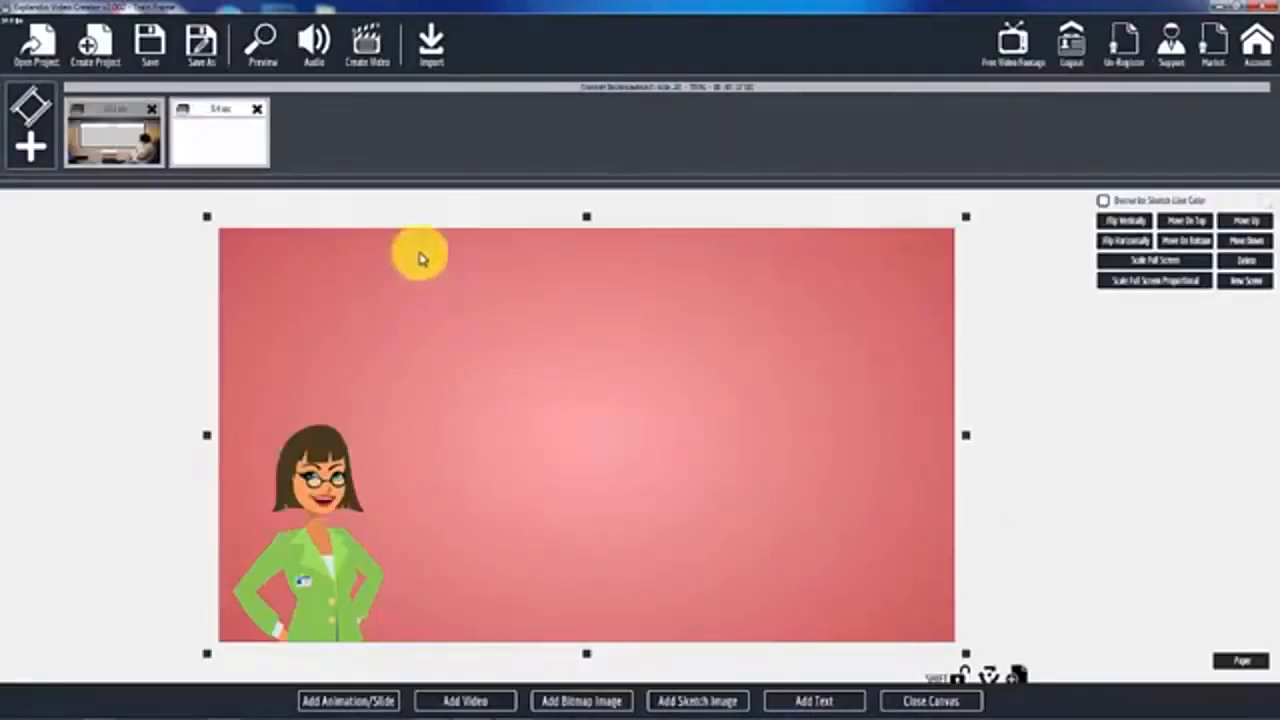
pyautogui.click(260, 42)
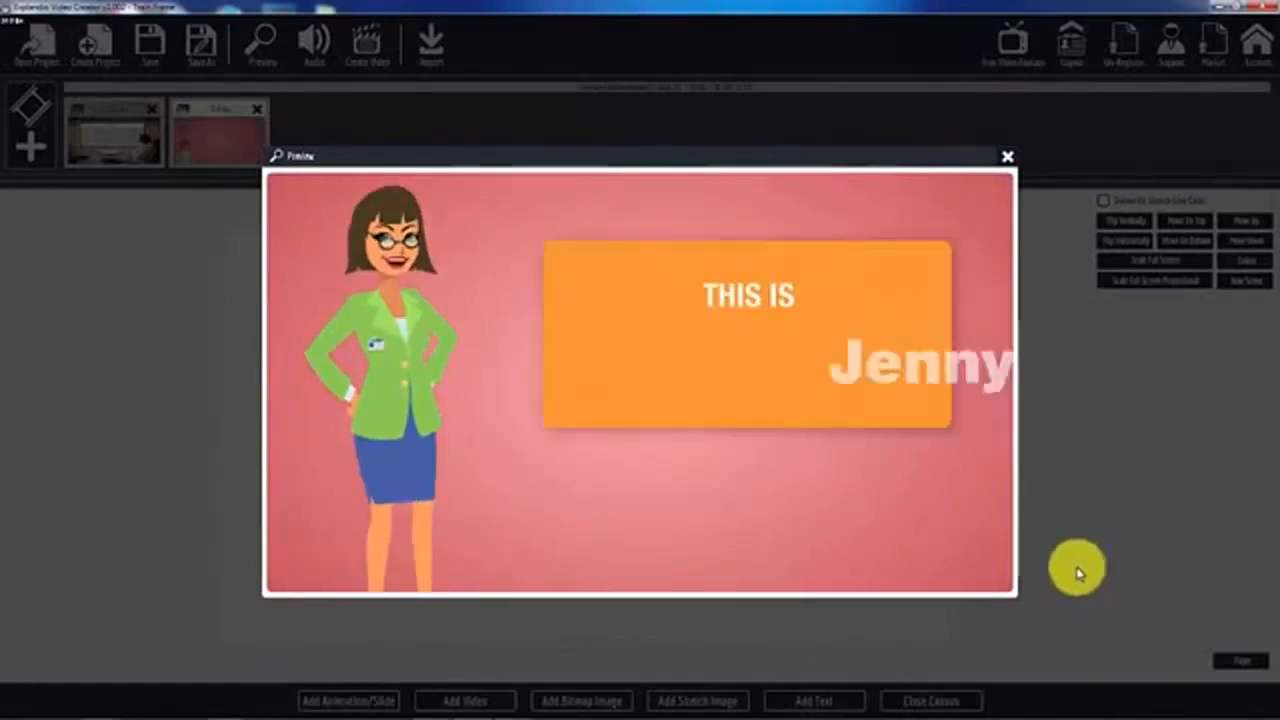
pyautogui.click(1008, 158)
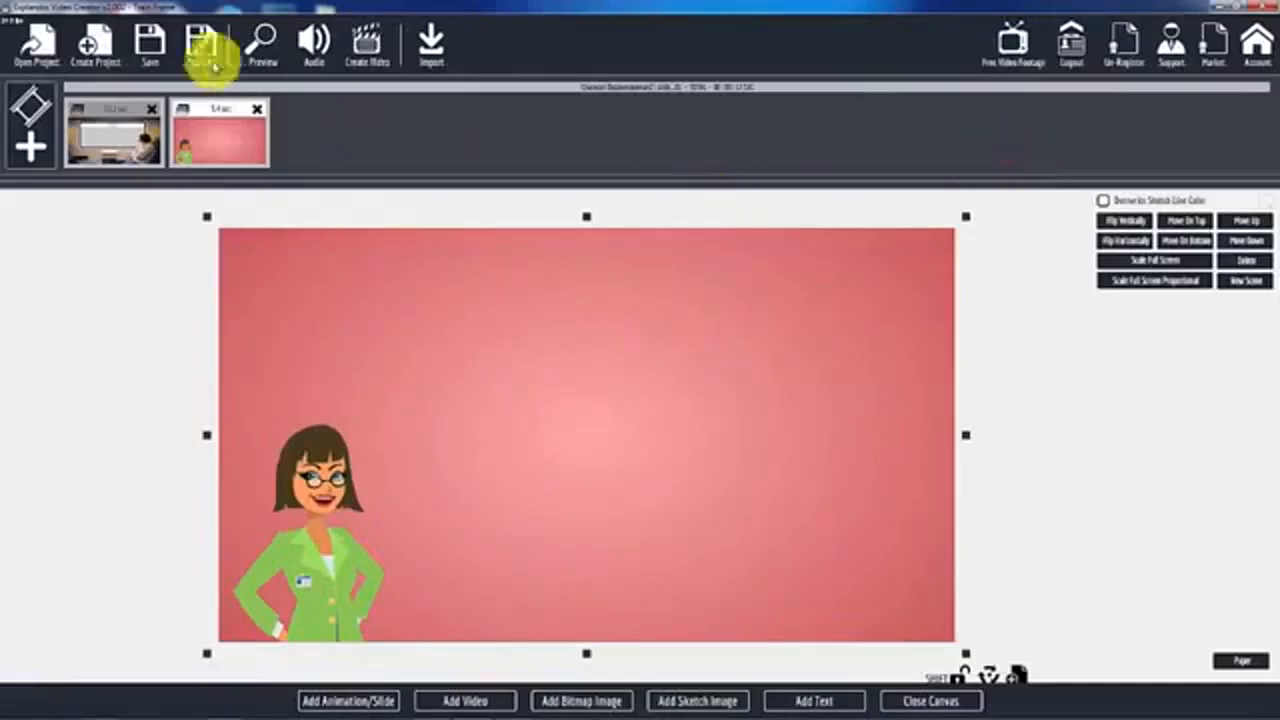
# Try moving and resizing the train frame animation on its canvas, scale it back to full screen, and close the canvas.
pyautogui.click(95, 115)
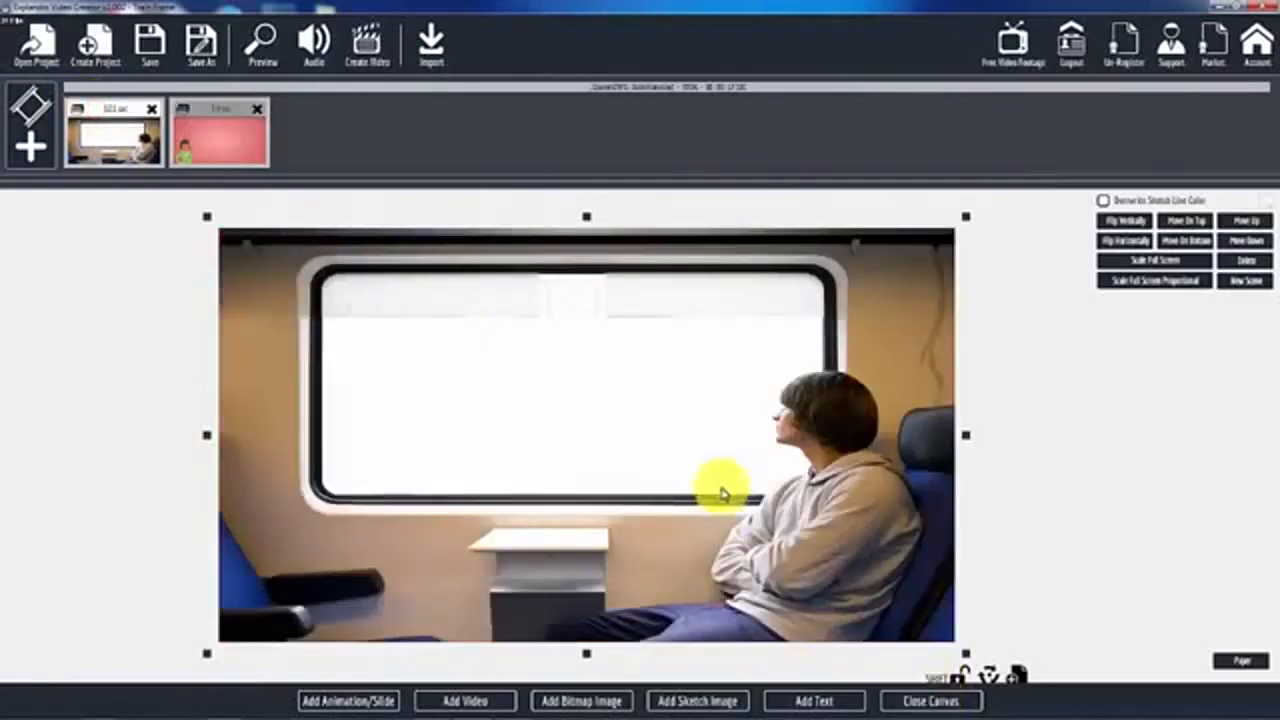
pyautogui.moveTo(714, 491); pyautogui.dragTo(721, 550)
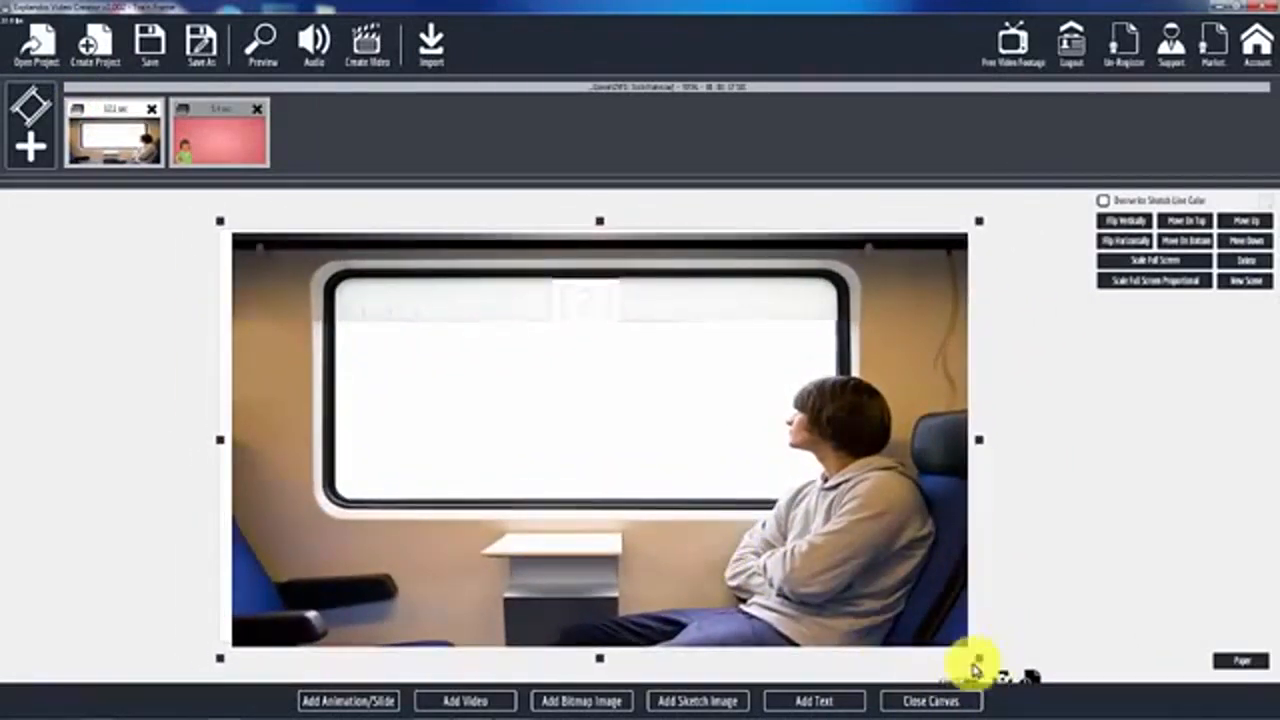
pyautogui.moveTo(979, 660); pyautogui.dragTo(804, 572)
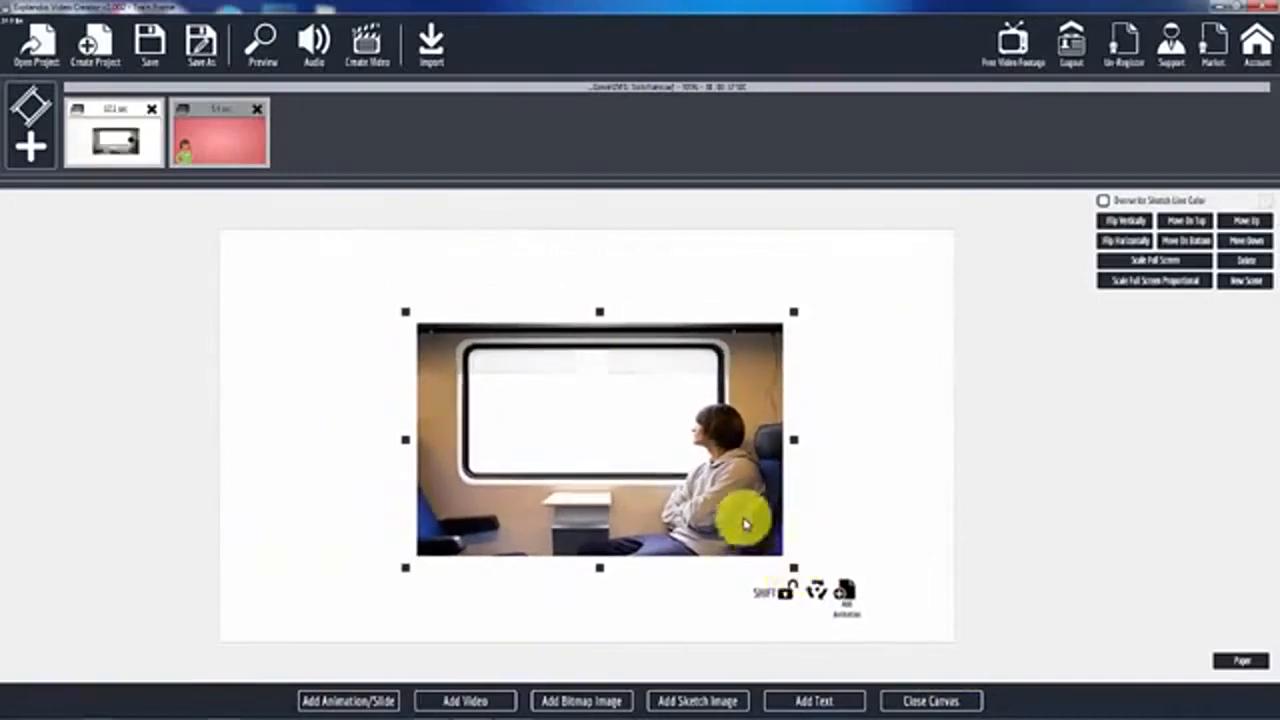
pyautogui.scroll(2, 746, 517)
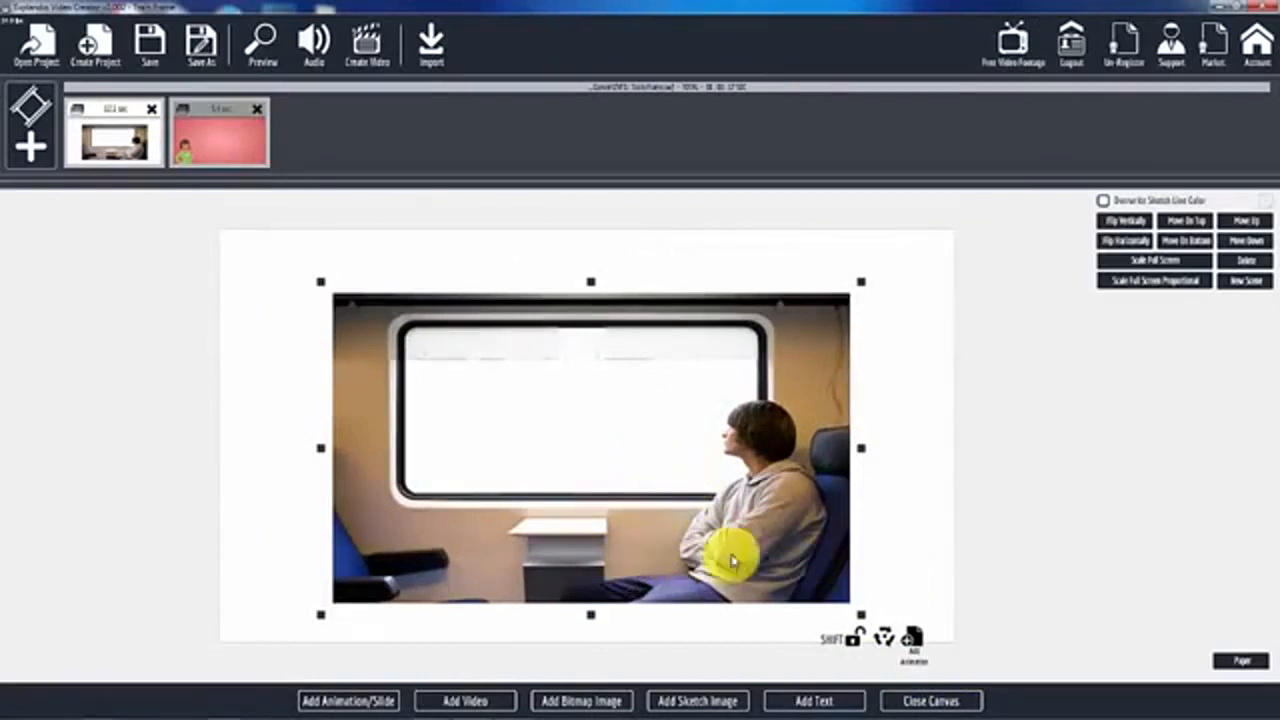
pyautogui.moveTo(614, 580)
pyautogui.mouseDown()
pyautogui.moveTo(651, 557)
pyautogui.moveTo(625, 568)
pyautogui.moveTo(614, 557)
pyautogui.mouseUp()
pyautogui.click(1155, 260)
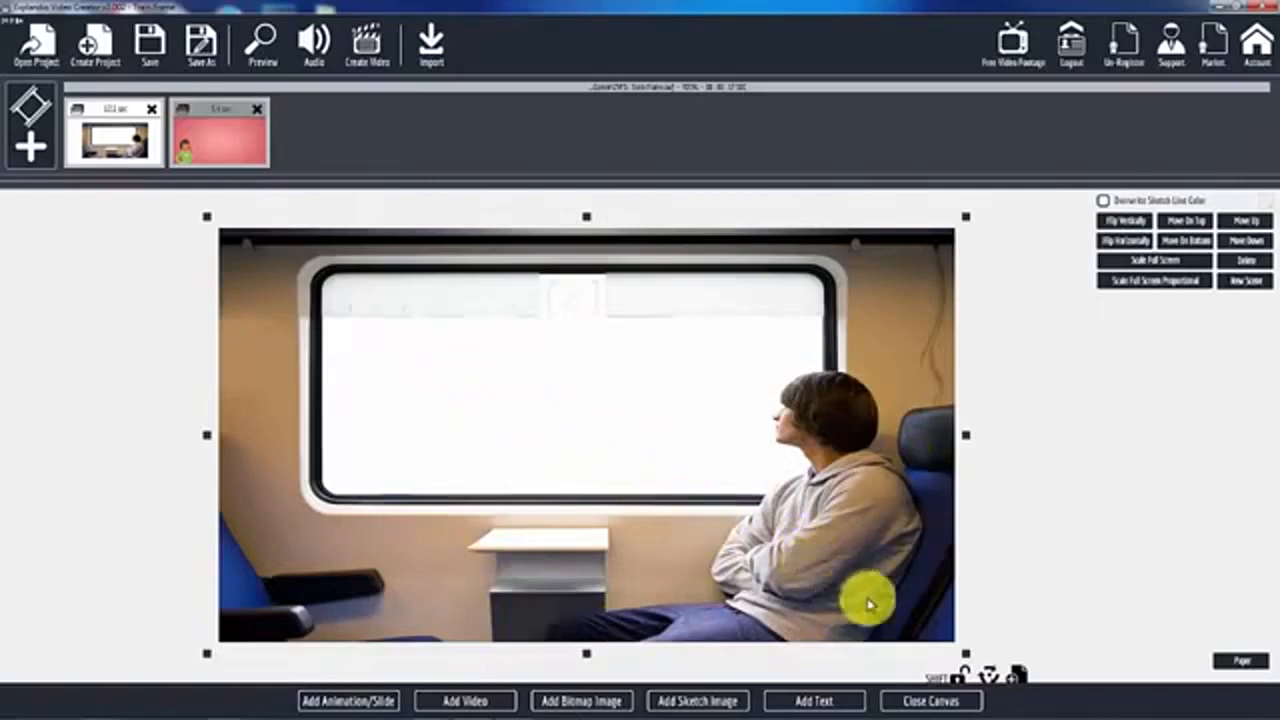
pyautogui.click(933, 701)
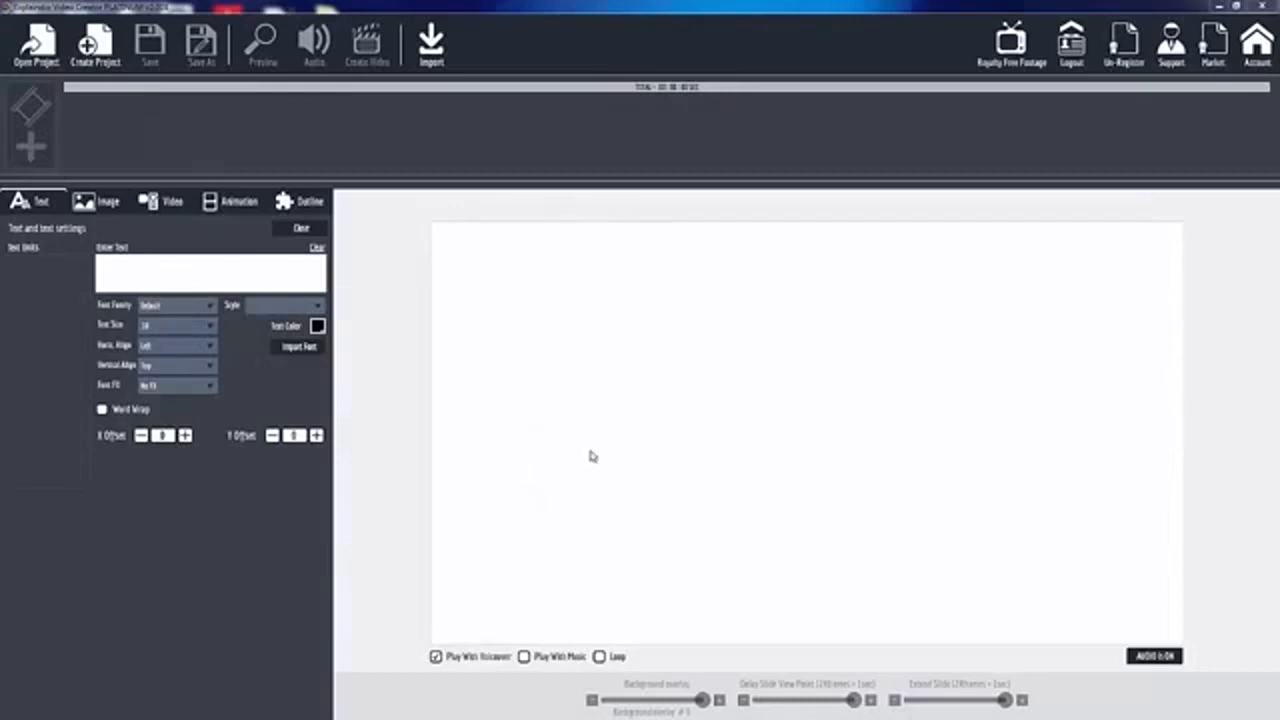
# Create a new project named Trans and add a sketch scene to it.
pyautogui.click(96, 48)
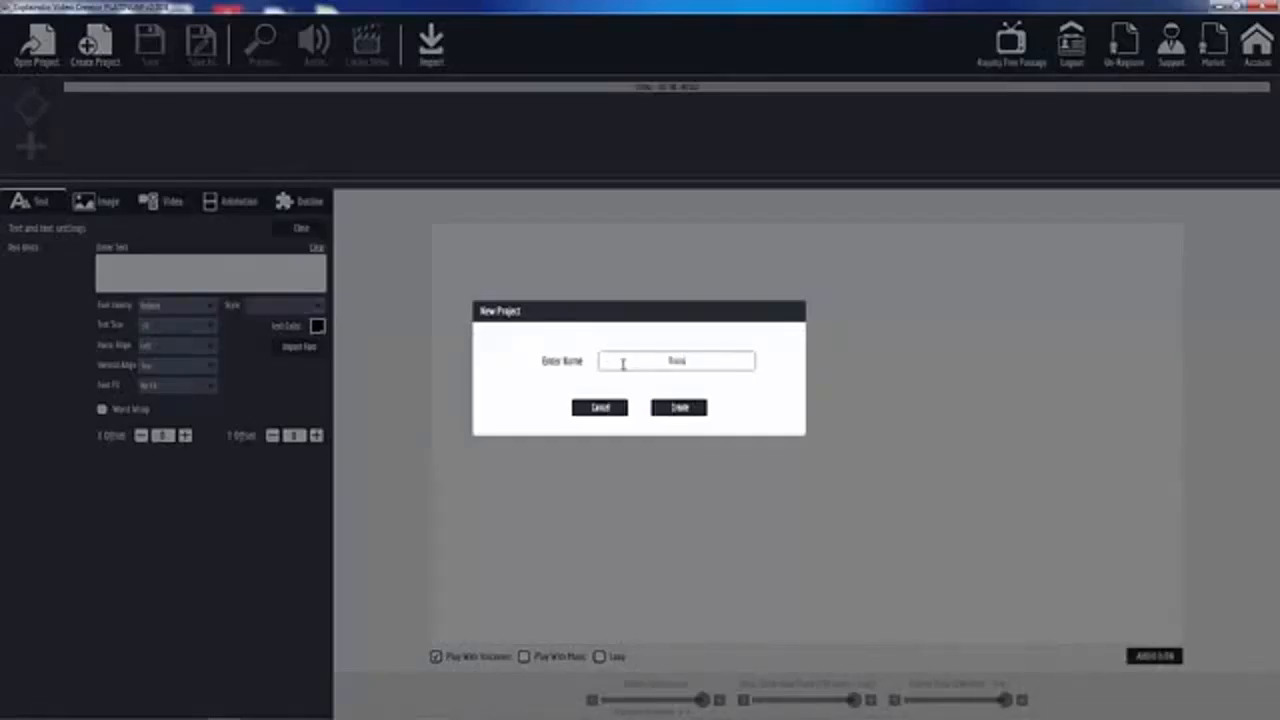
pyautogui.click(692, 408)
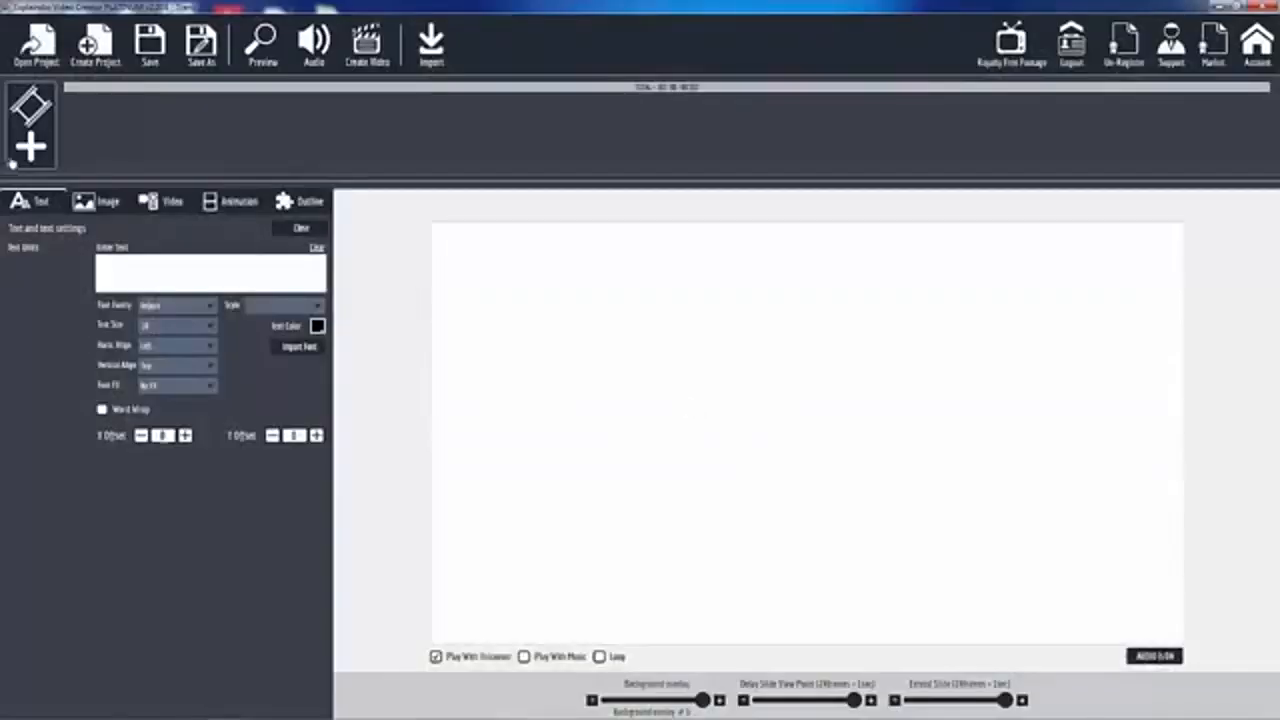
pyautogui.click(26, 154)
pyautogui.click(512, 384)
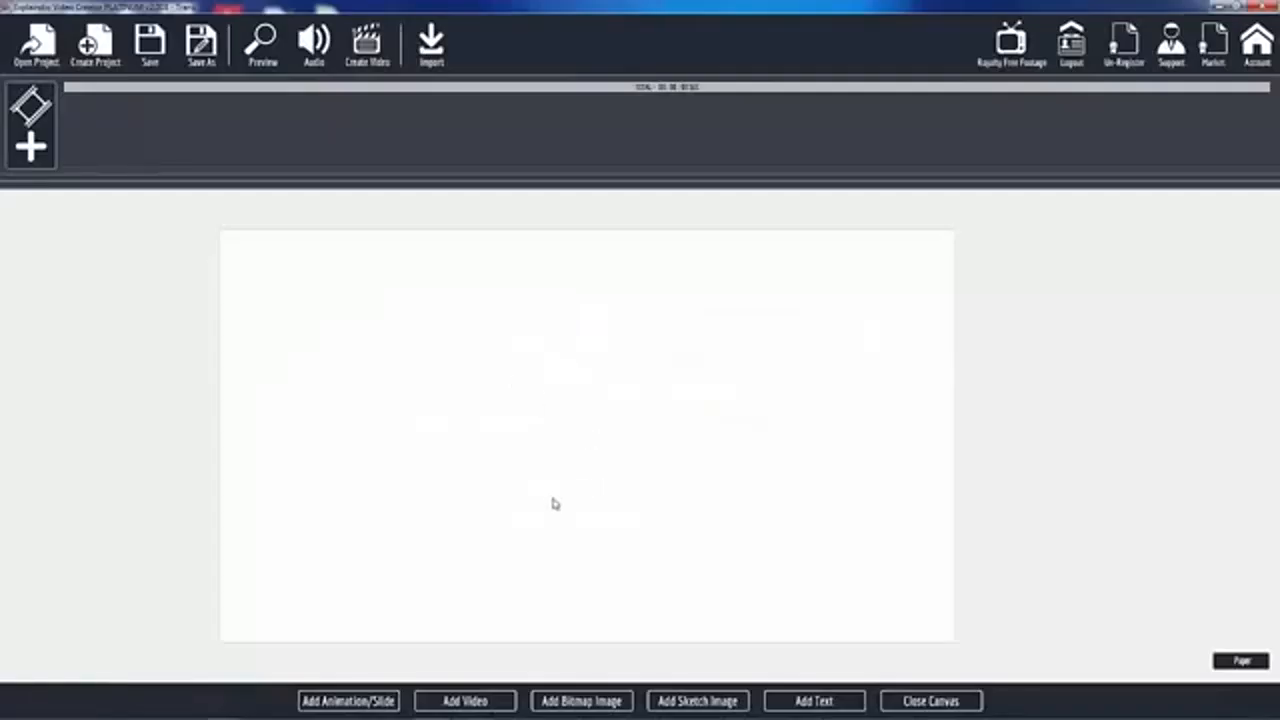
# Add the Business Woman - 07 slide from the Char Businesswoman pack to the canvas.
pyautogui.click(358, 702)
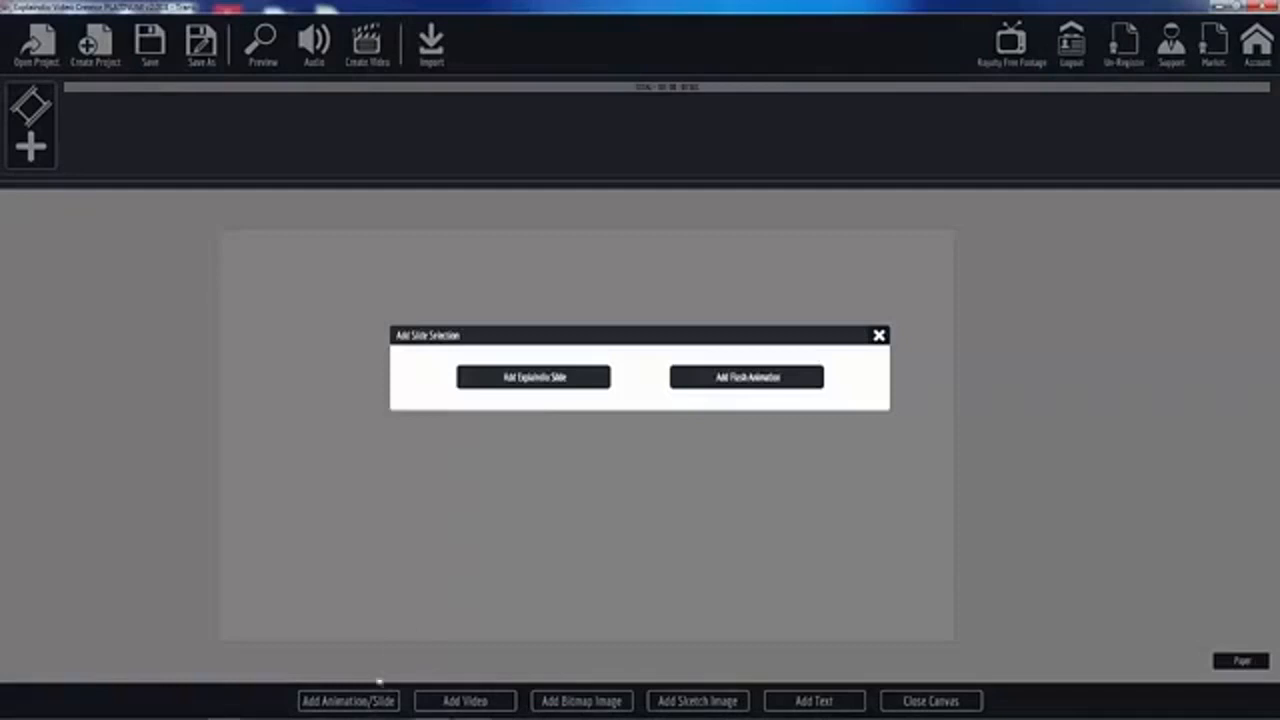
pyautogui.click(536, 385)
pyautogui.scroll(-10, 463, 475)
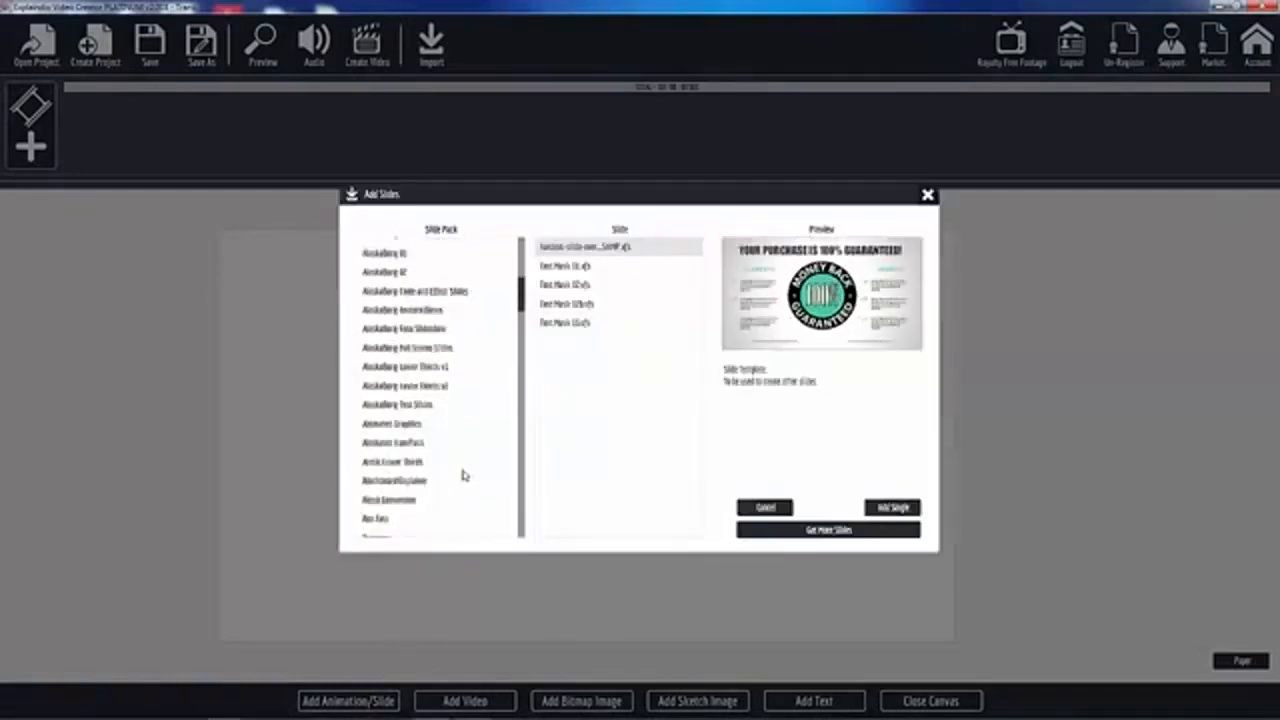
pyautogui.click(428, 368)
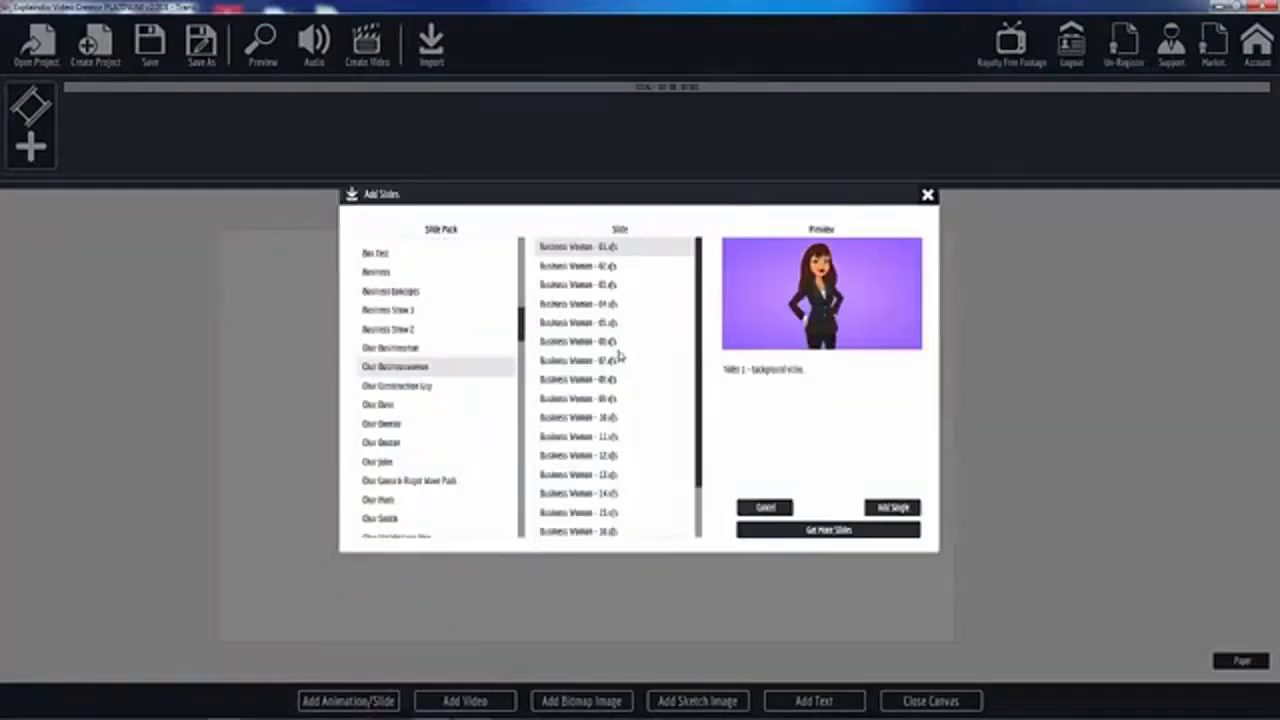
pyautogui.click(598, 440)
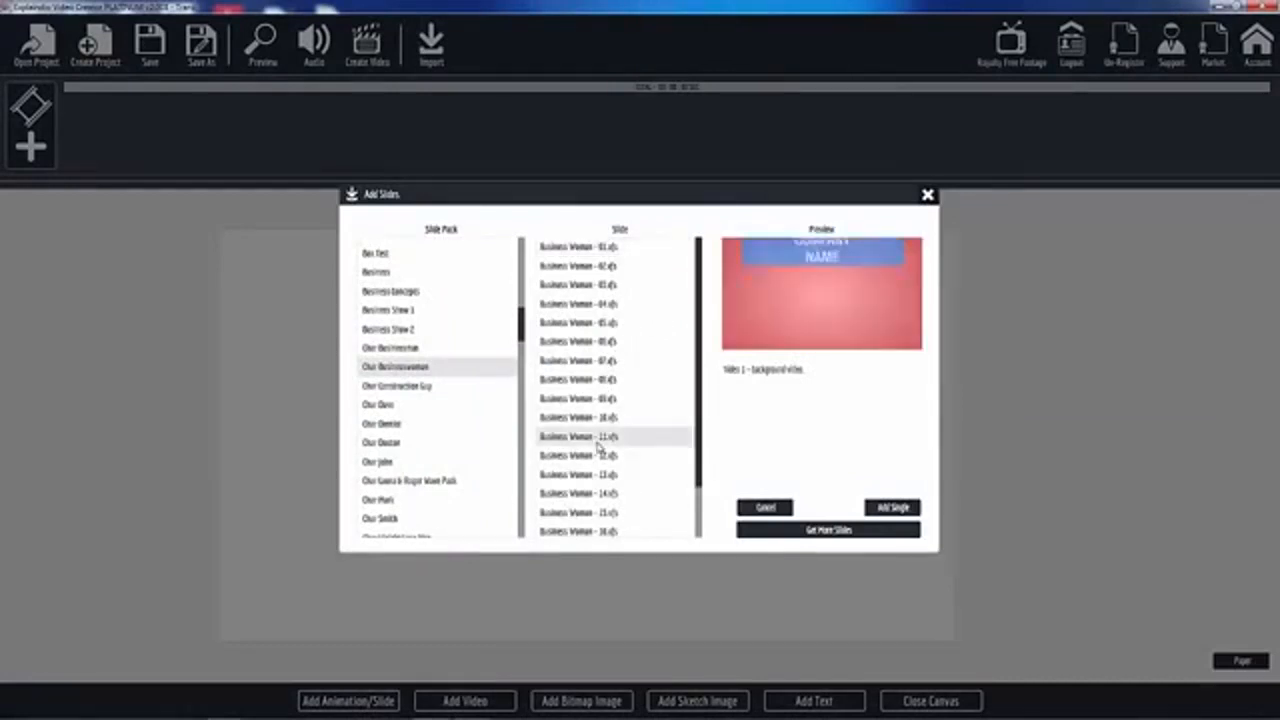
pyautogui.click(586, 360)
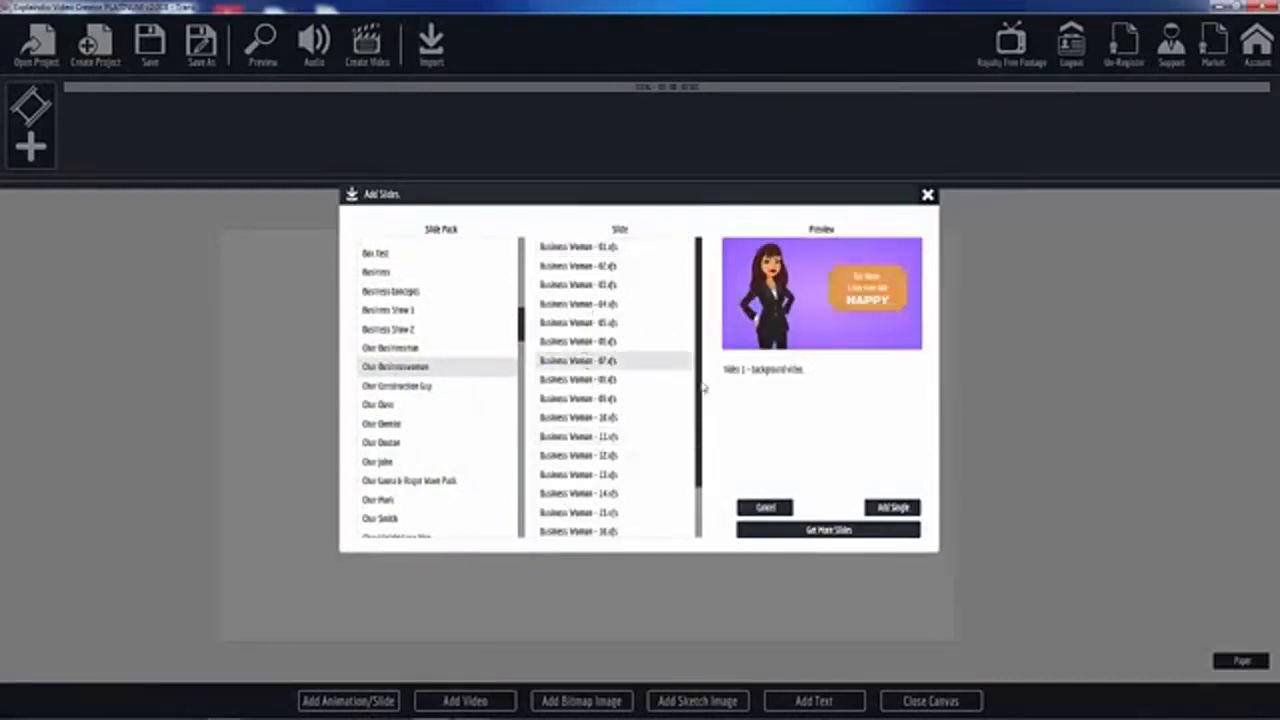
pyautogui.click(893, 508)
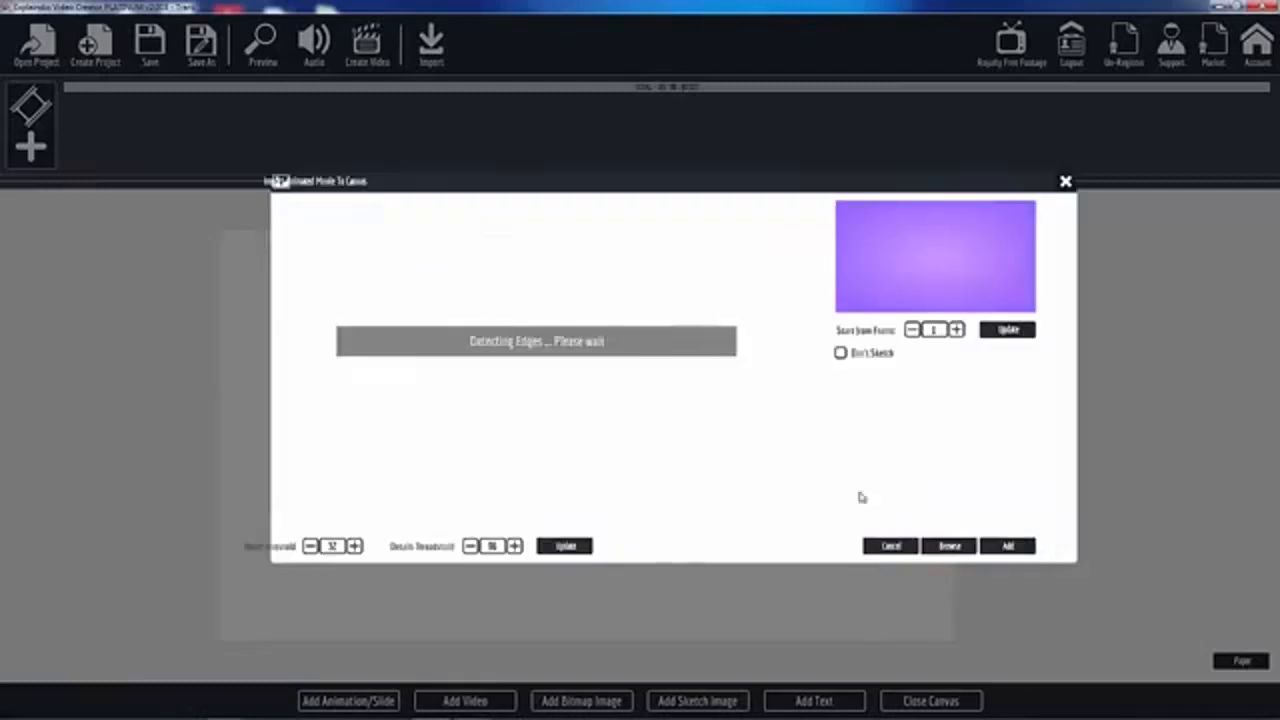
pyautogui.click(1008, 546)
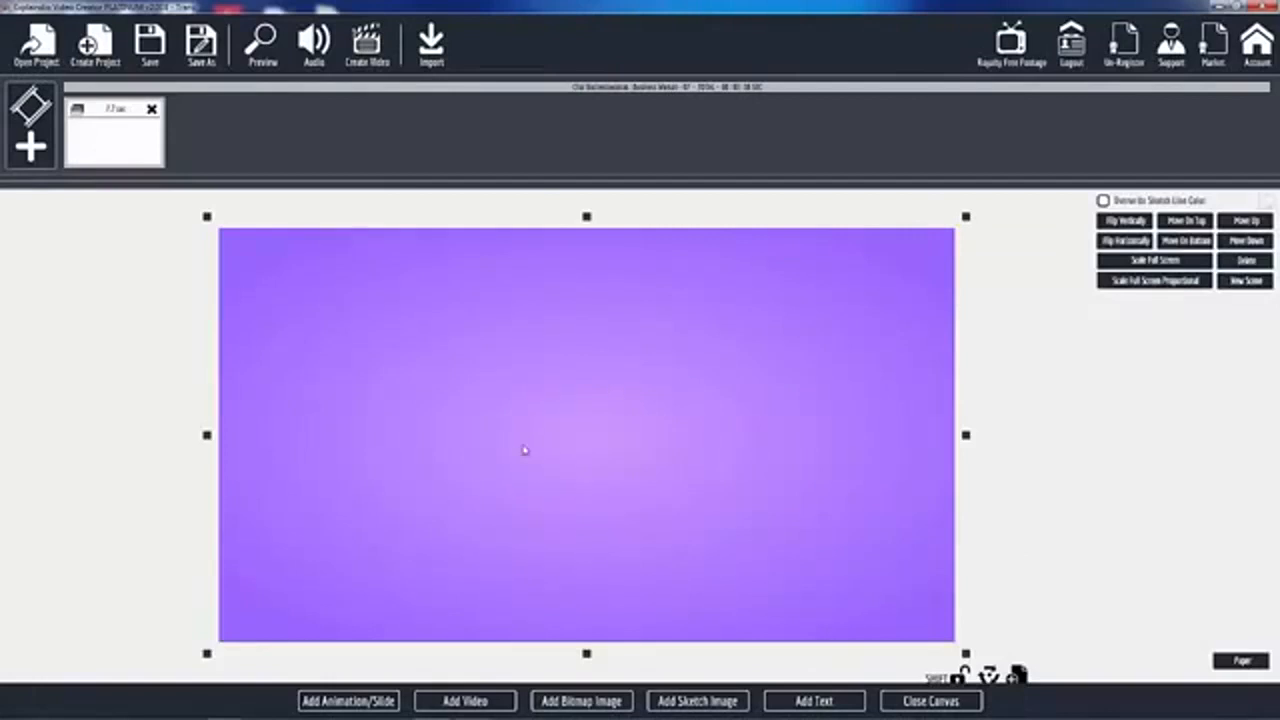
# Add the colourful bar chart sketch image, shrink it to about two thirds, and place it in the canvas's lower-right corner.
pyautogui.click(693, 702)
pyautogui.click(730, 342)
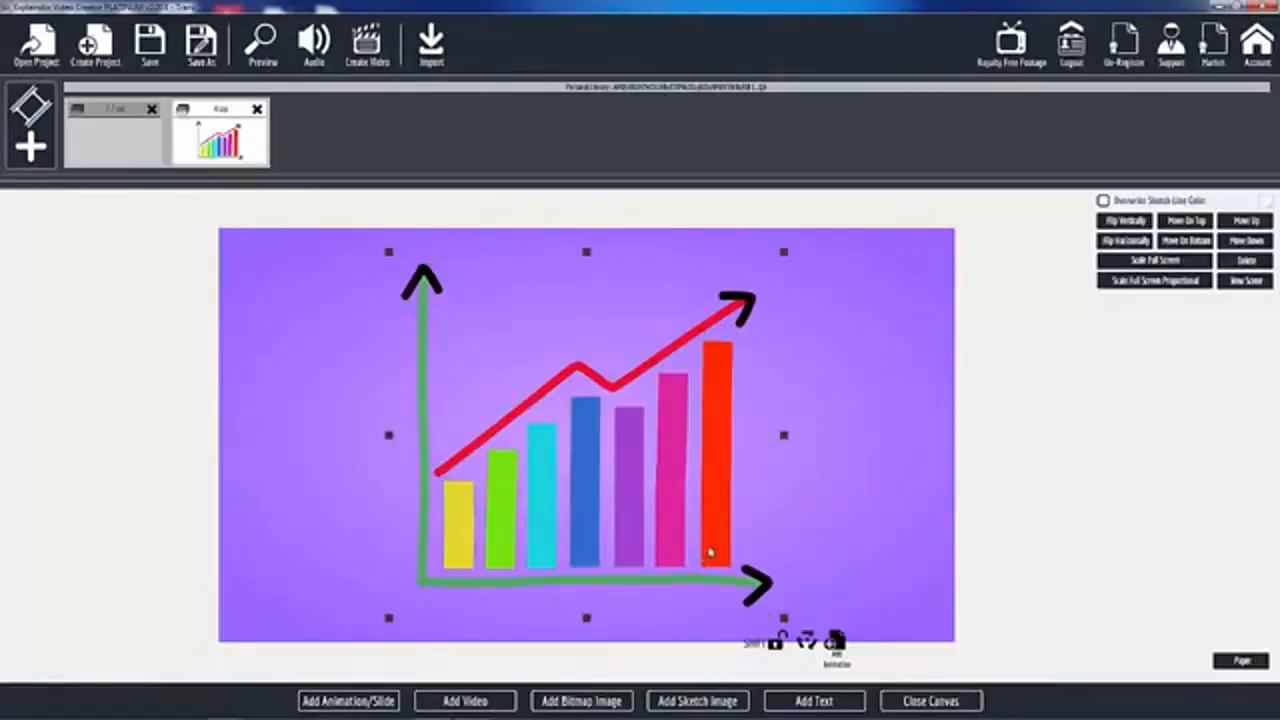
pyautogui.moveTo(708, 553)
pyautogui.mouseDown()
pyautogui.moveTo(837, 561)
pyautogui.moveTo(880, 594)
pyautogui.mouseUp()
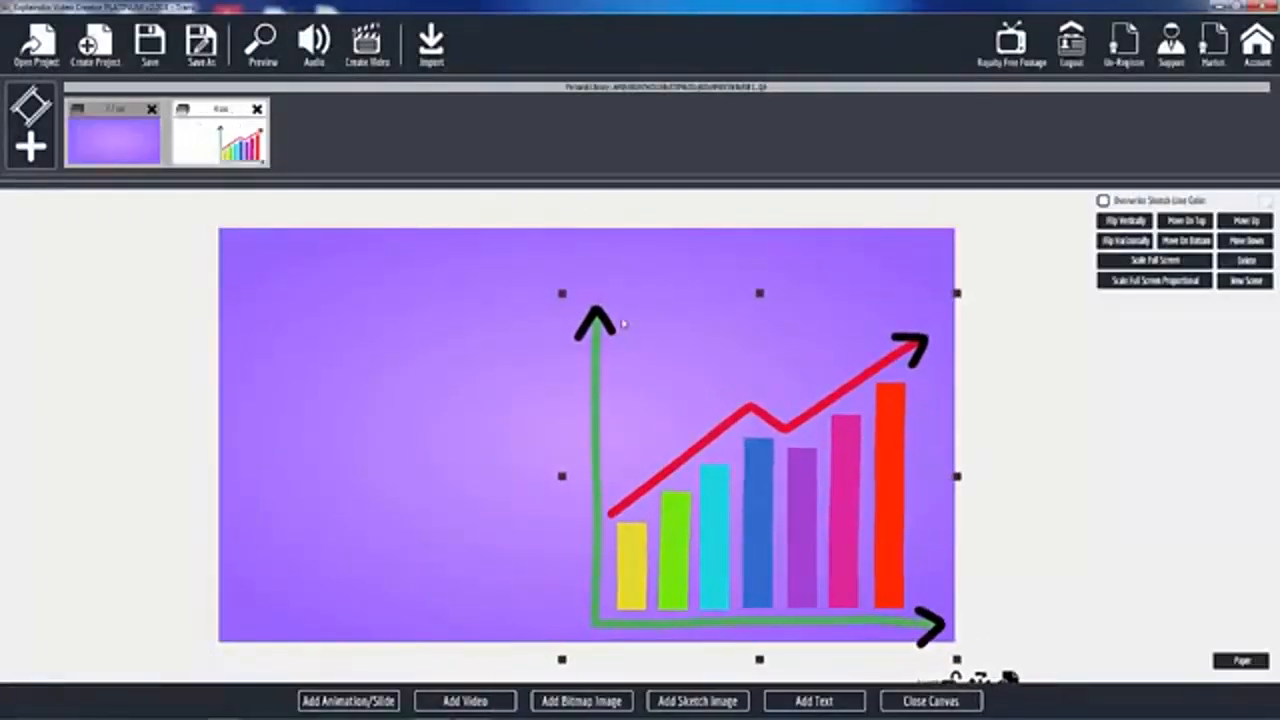
pyautogui.moveTo(562, 294)
pyautogui.mouseDown()
pyautogui.moveTo(611, 360)
pyautogui.moveTo(641, 360)
pyautogui.moveTo(631, 356)
pyautogui.mouseUp()
pyautogui.moveTo(758, 492); pyautogui.dragTo(817, 548)
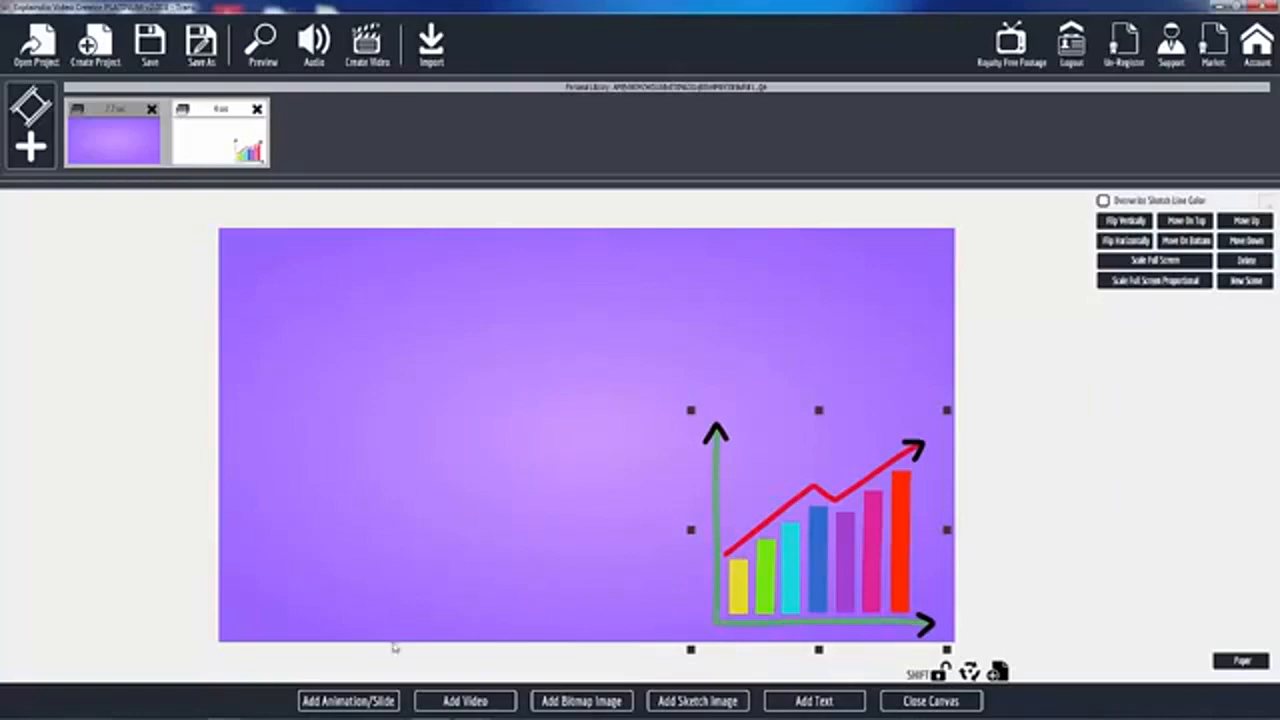
# Browse for a Flash animation in the Trans II Segments folder under SWF Files on the TerraBorg II drive.
pyautogui.click(362, 704)
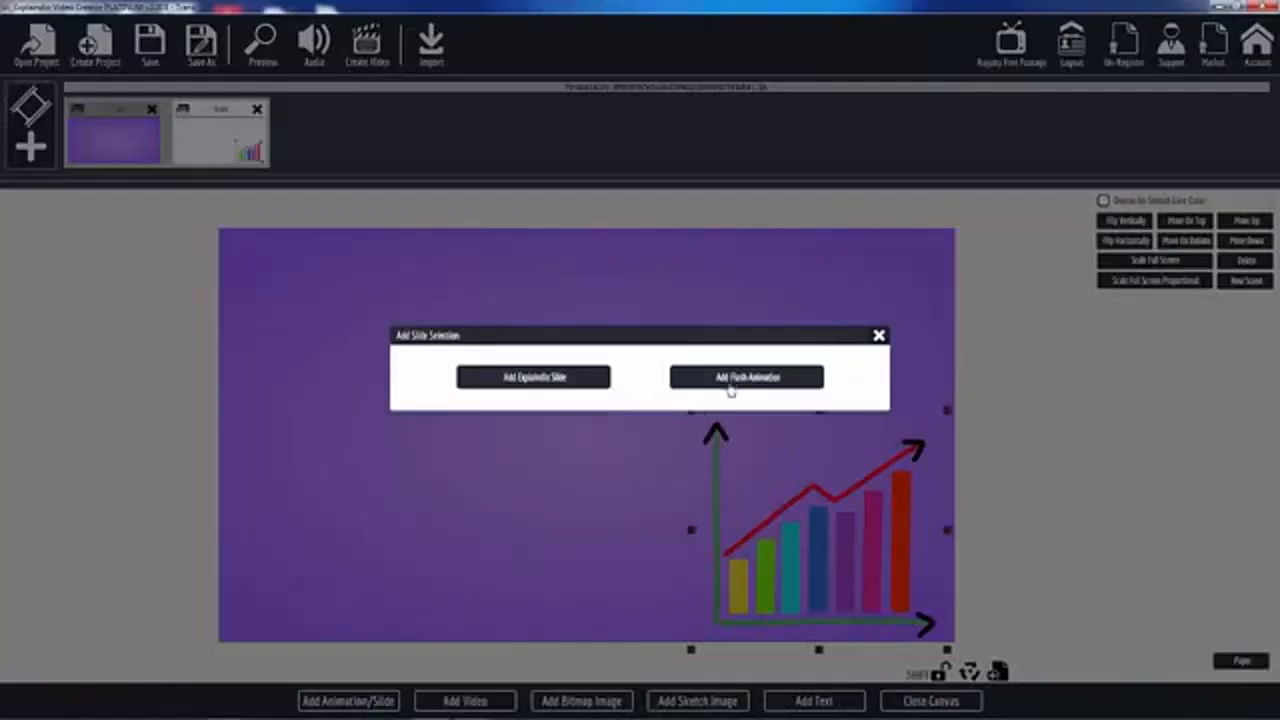
pyautogui.click(730, 378)
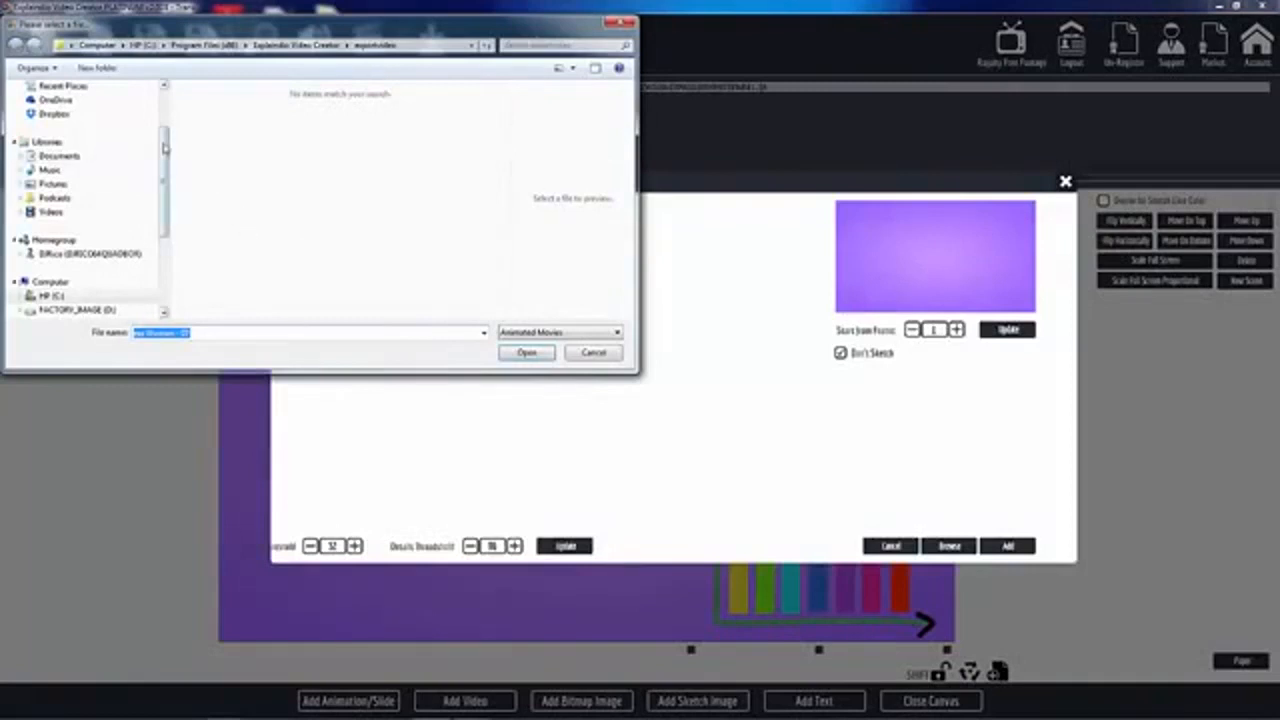
pyautogui.moveTo(165, 148); pyautogui.dragTo(165, 198)
pyautogui.click(77, 228)
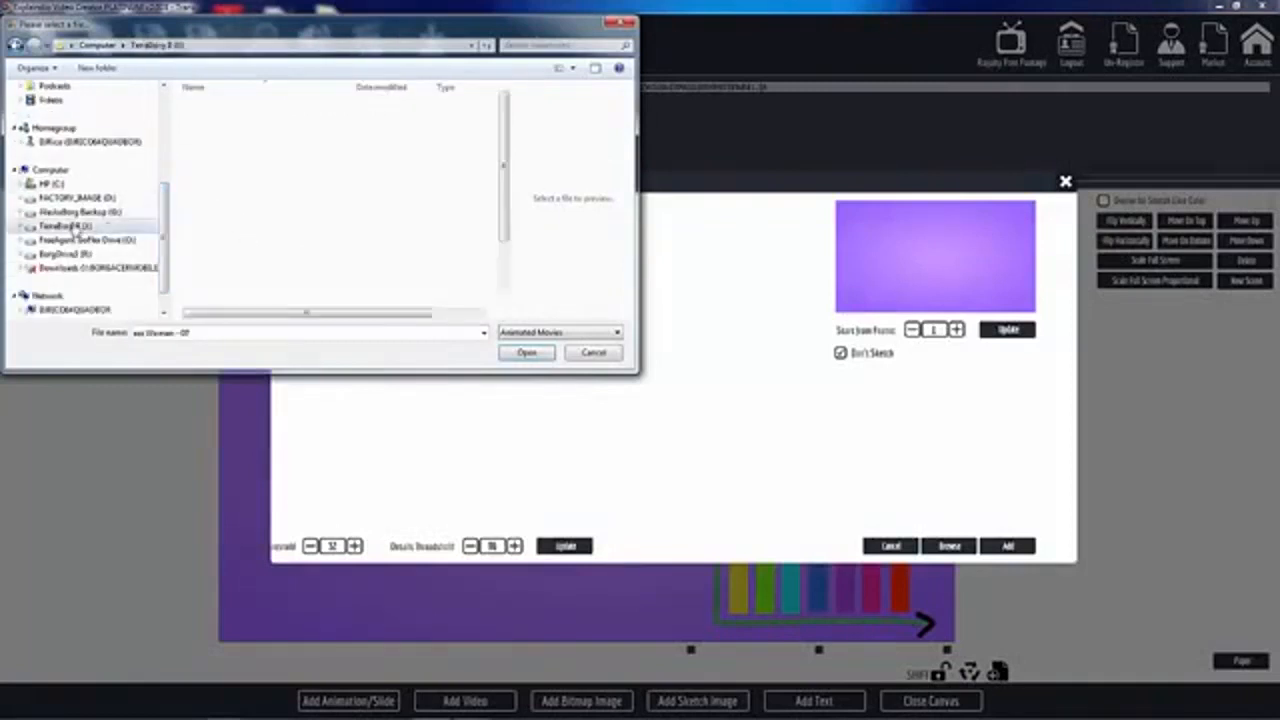
pyautogui.scroll(-2, 343, 270)
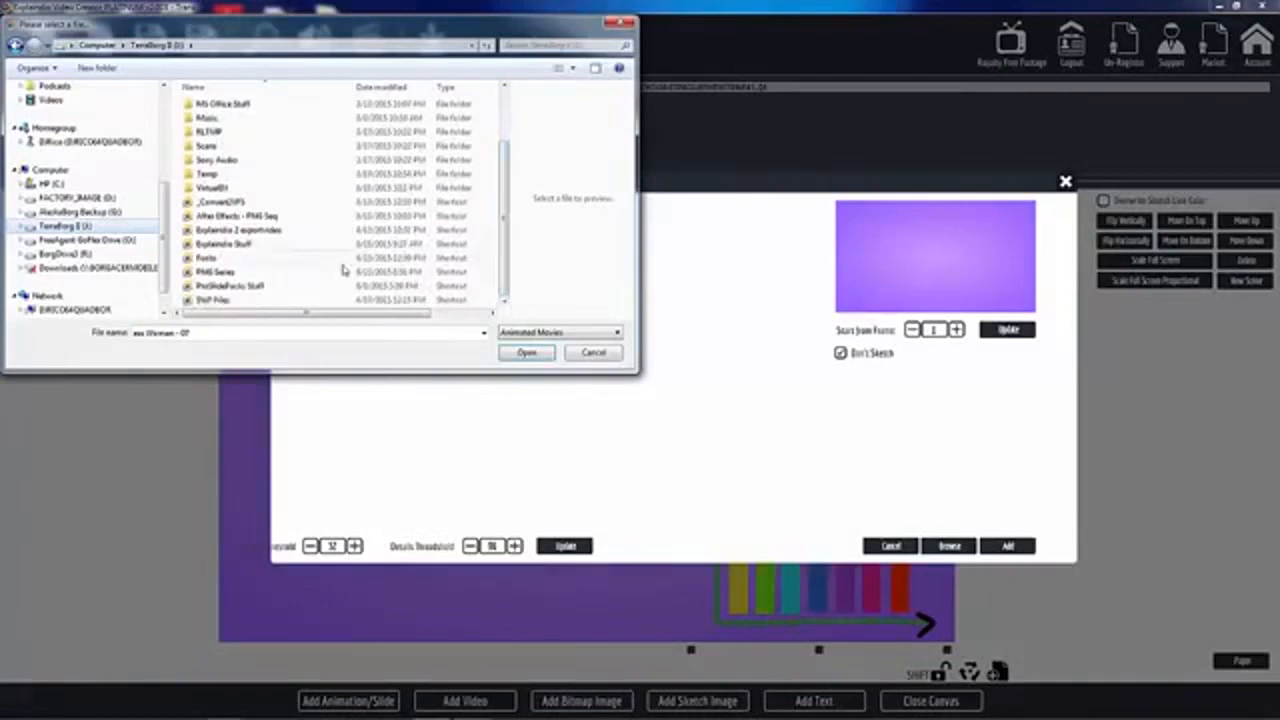
pyautogui.doubleClick(214, 300)
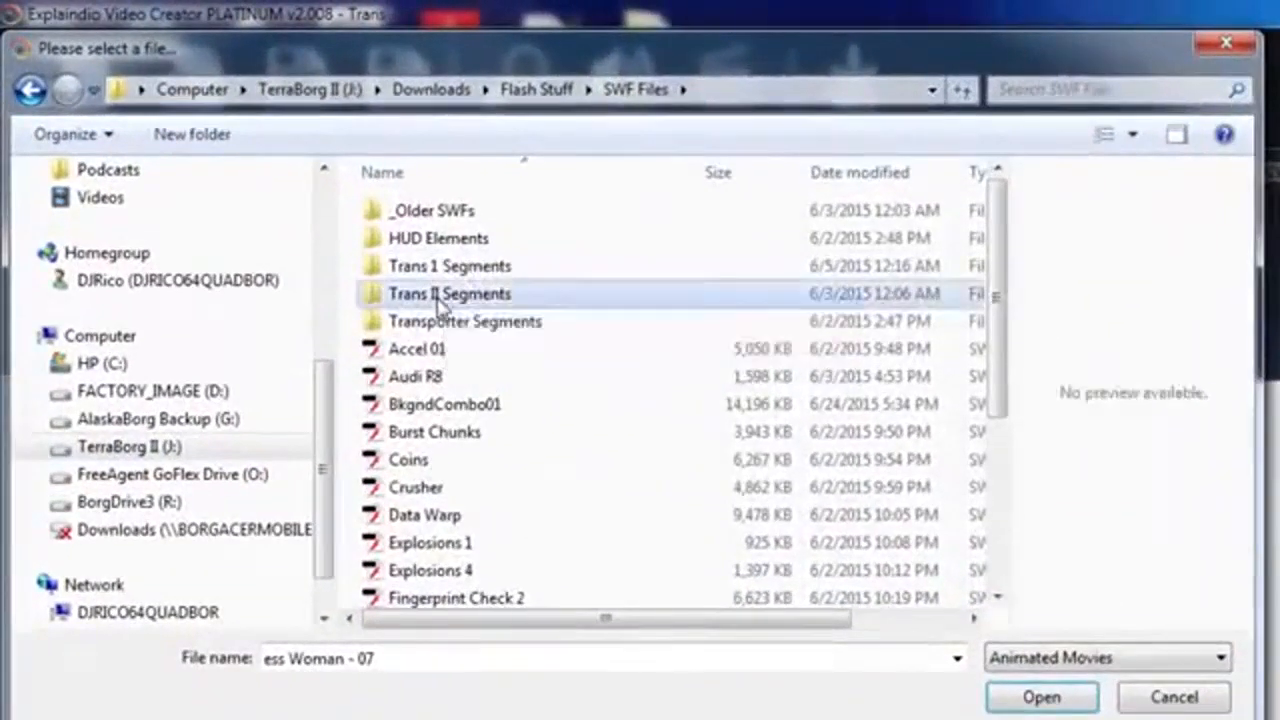
pyautogui.doubleClick(270, 183)
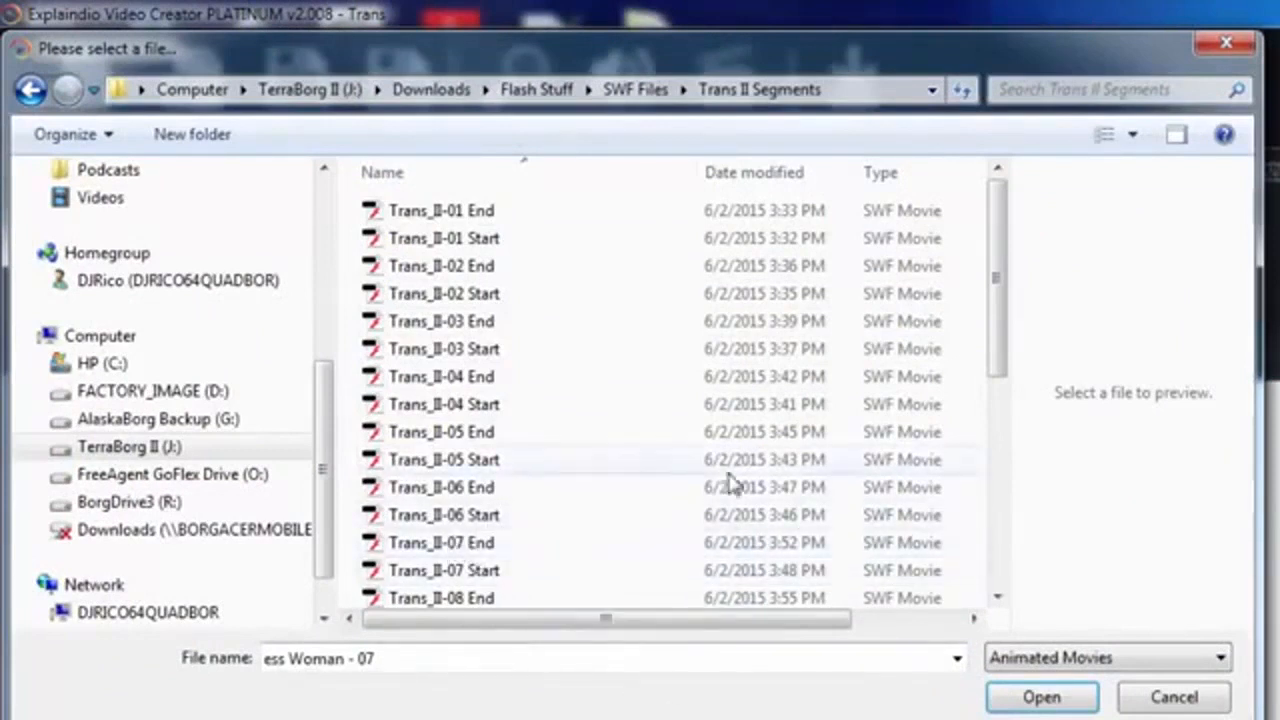
# Load the Trans_II-01 Start animation and add it to the canvas.
pyautogui.click(445, 247)
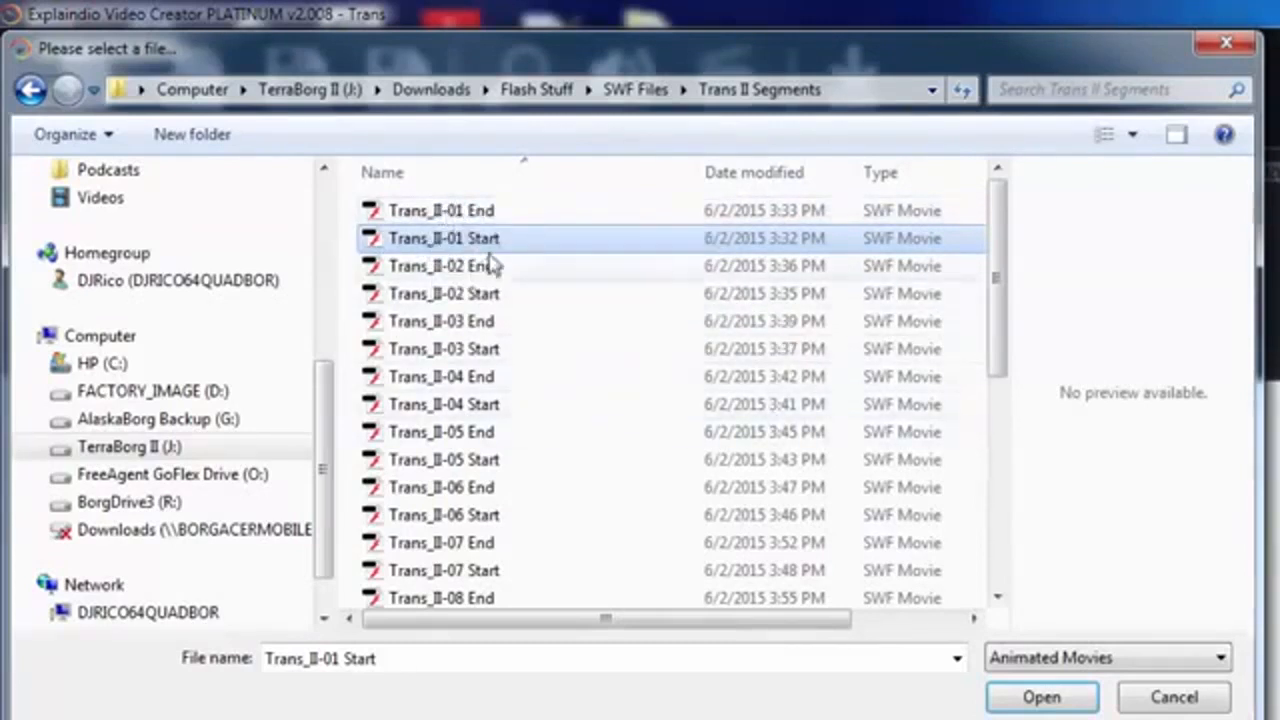
pyautogui.click(1041, 697)
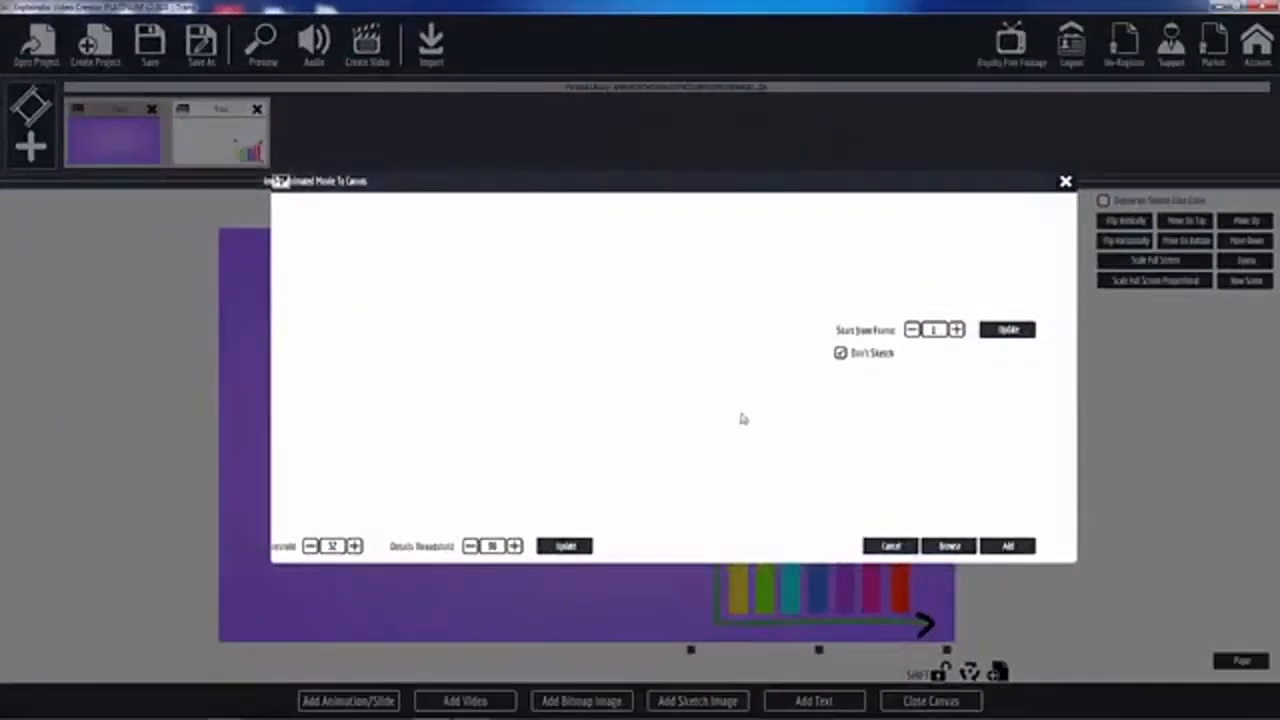
pyautogui.click(1008, 546)
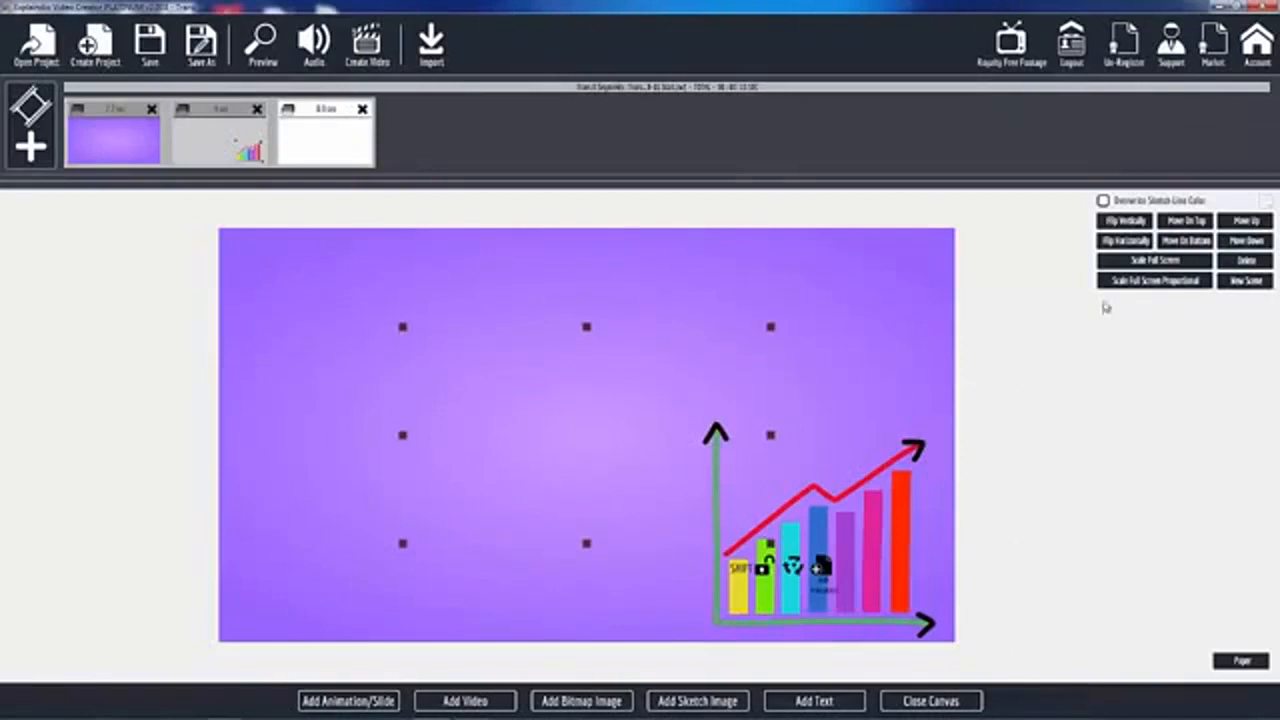
# Scale the Trans_II-01 Start animation to full screen, close the canvas, and preview the scene.
pyautogui.click(1129, 264)
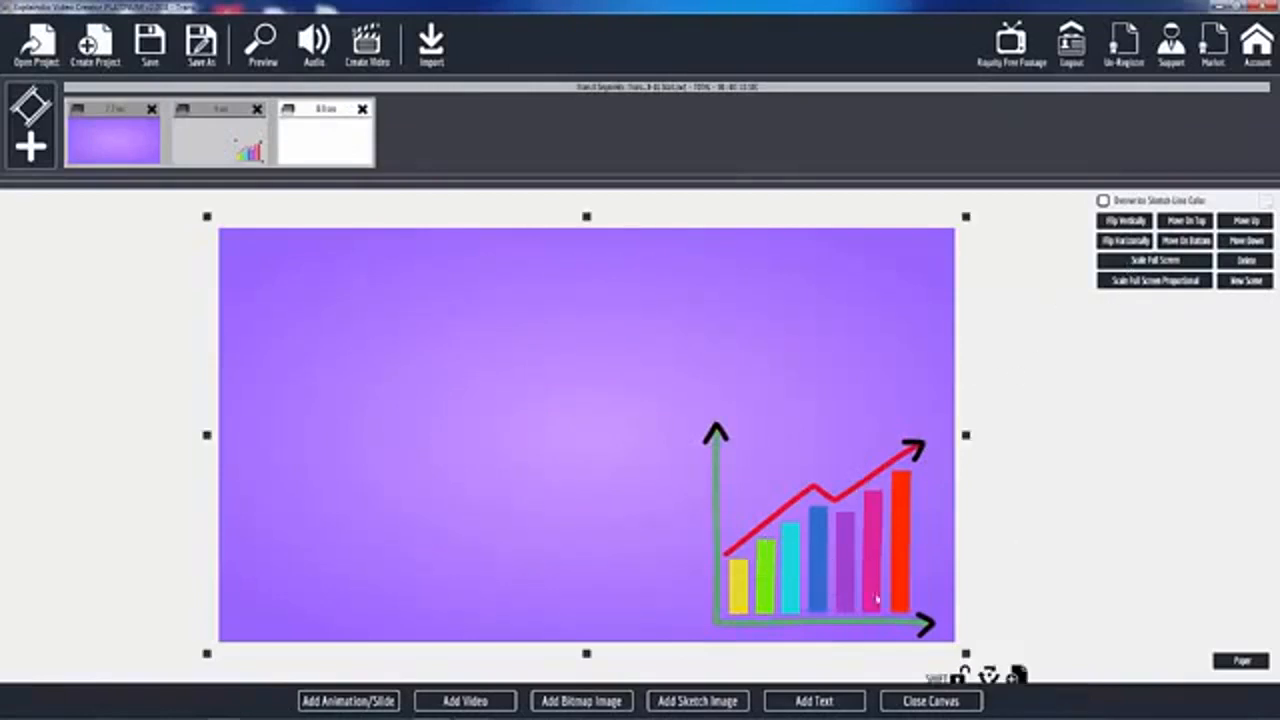
pyautogui.click(922, 702)
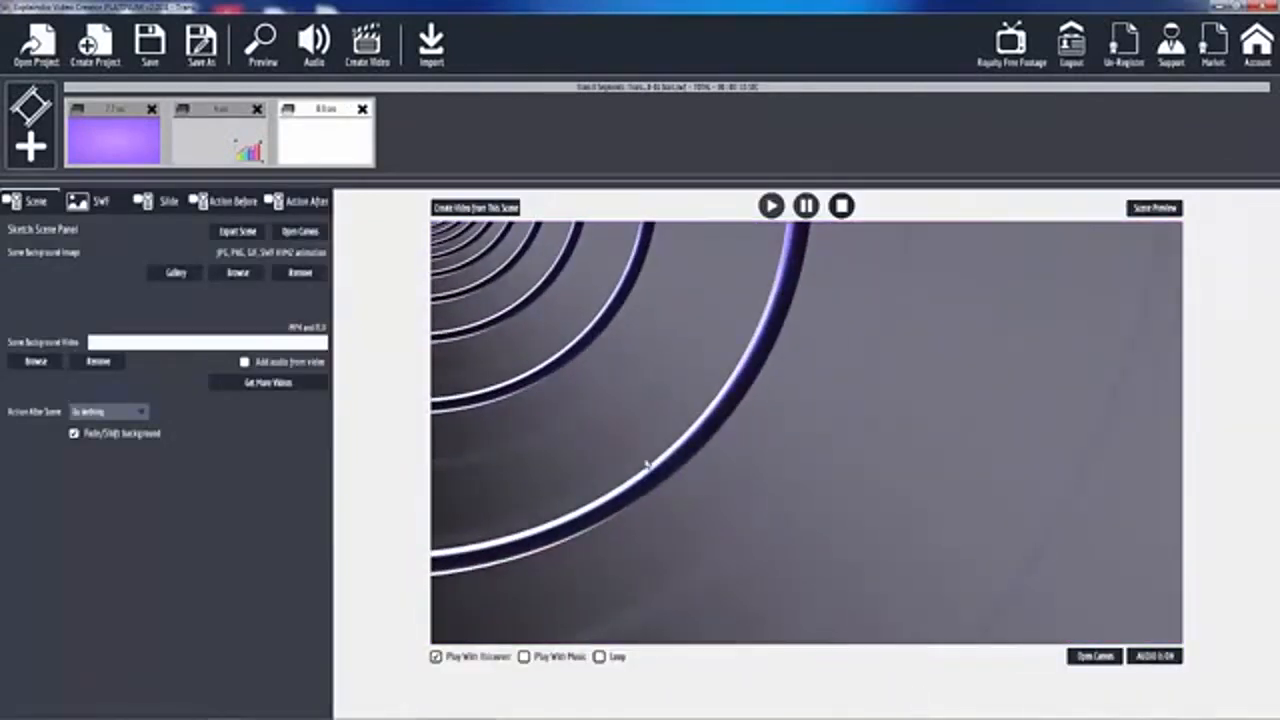
pyautogui.click(1150, 209)
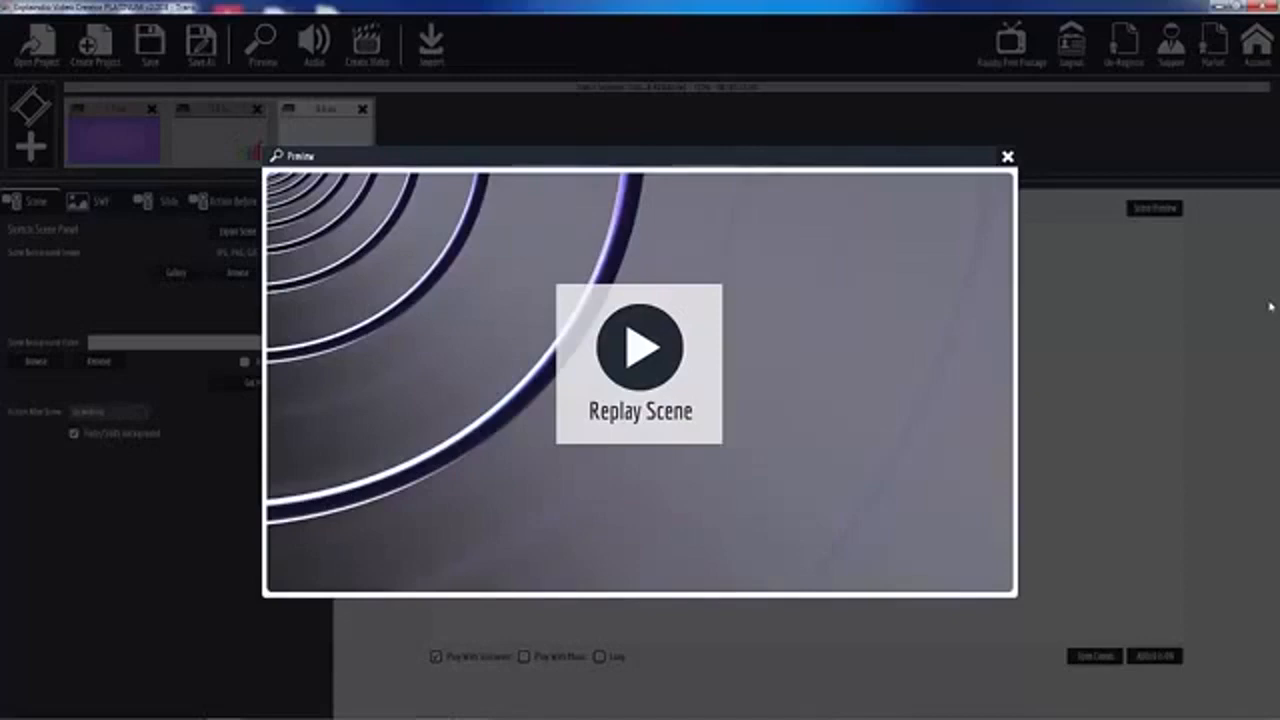
pyautogui.click(1006, 160)
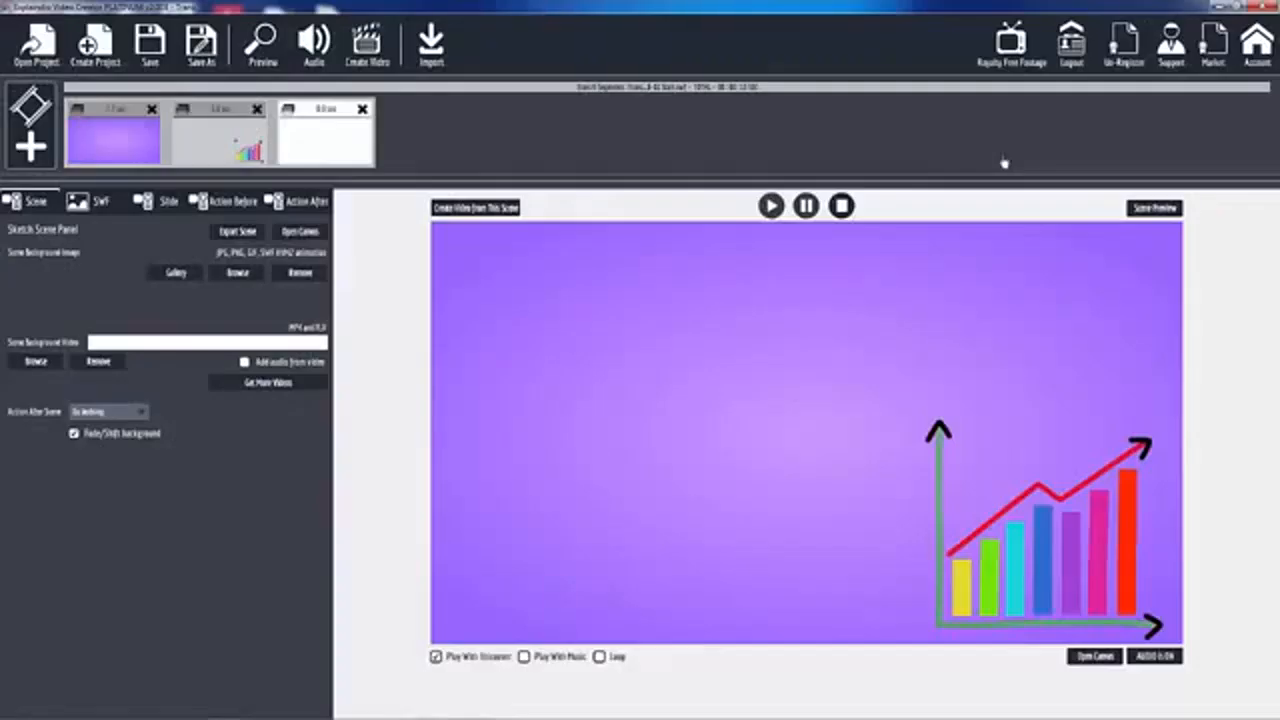
# Create a new scene and add the Trans_II-01 End Flash animation, scaled to fill the whole screen.
pyautogui.click(32, 147)
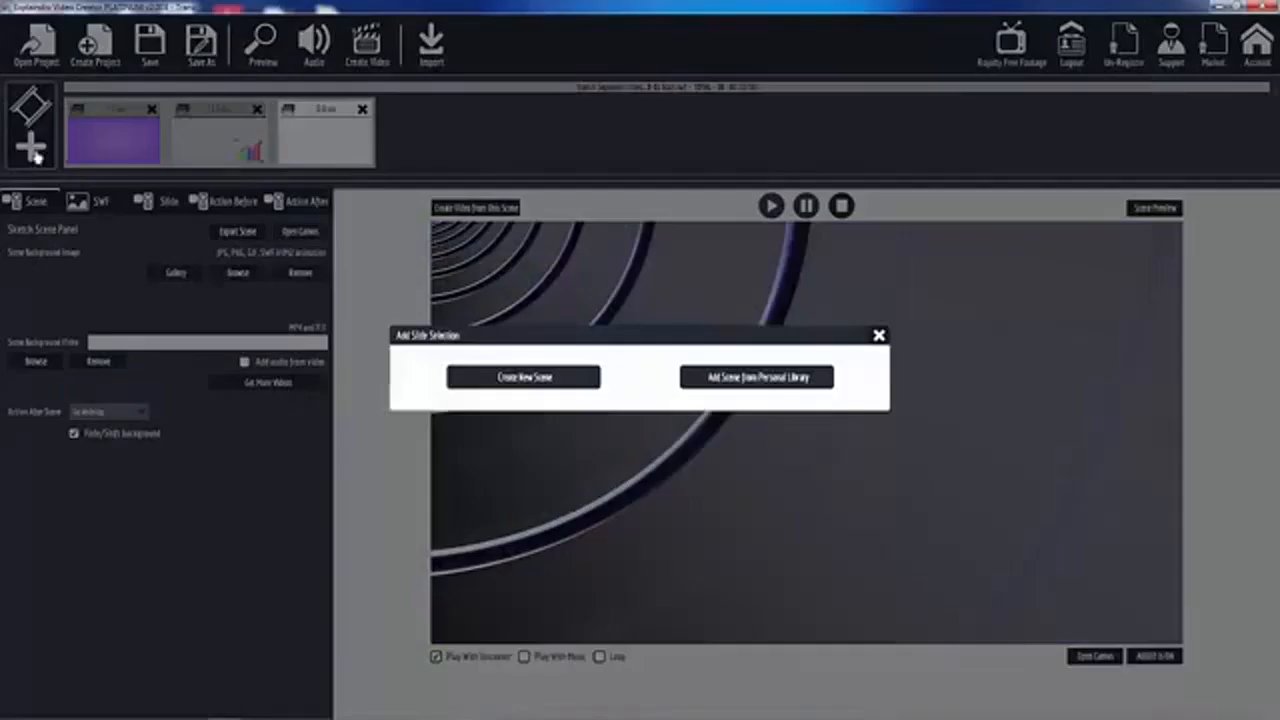
pyautogui.click(571, 388)
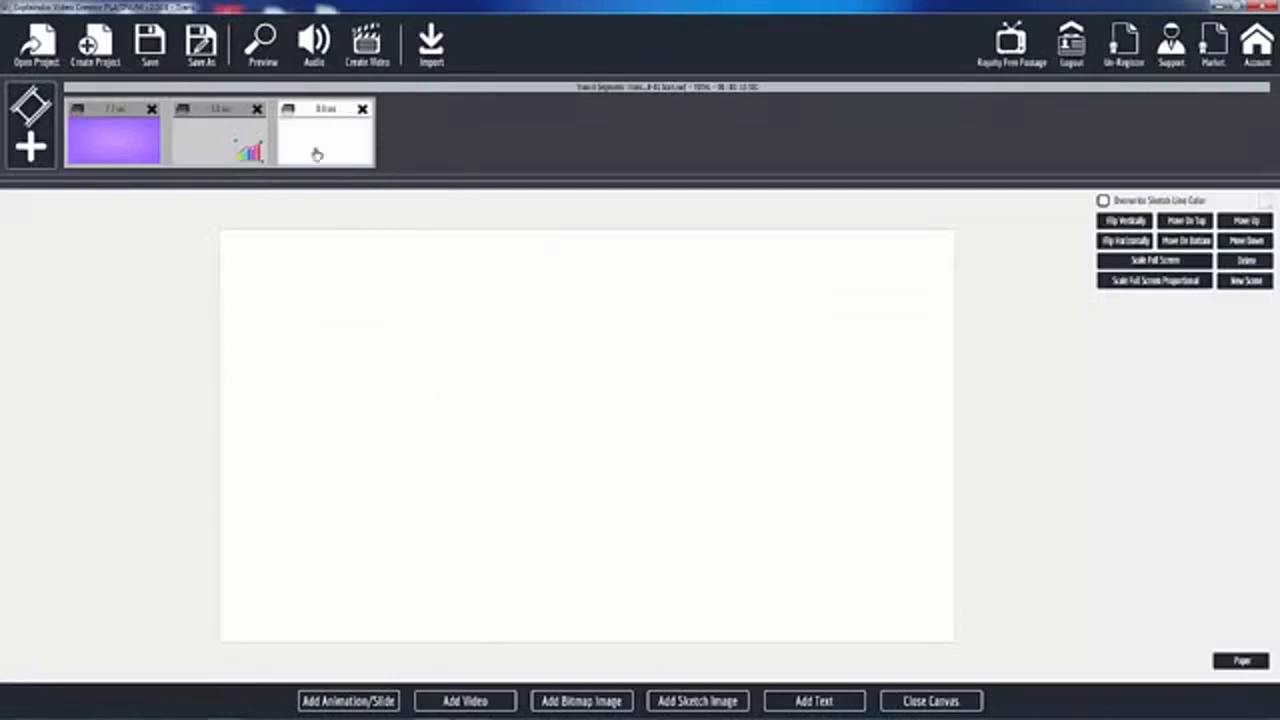
pyautogui.click(373, 704)
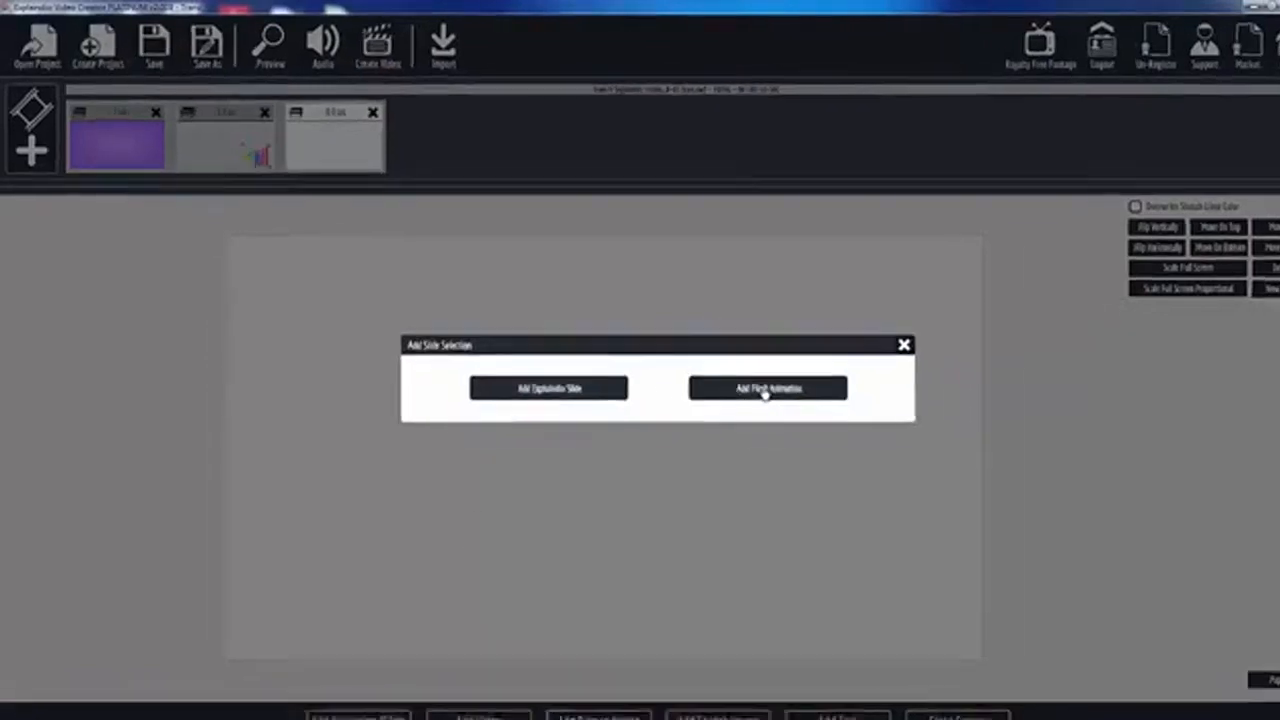
pyautogui.click(743, 378)
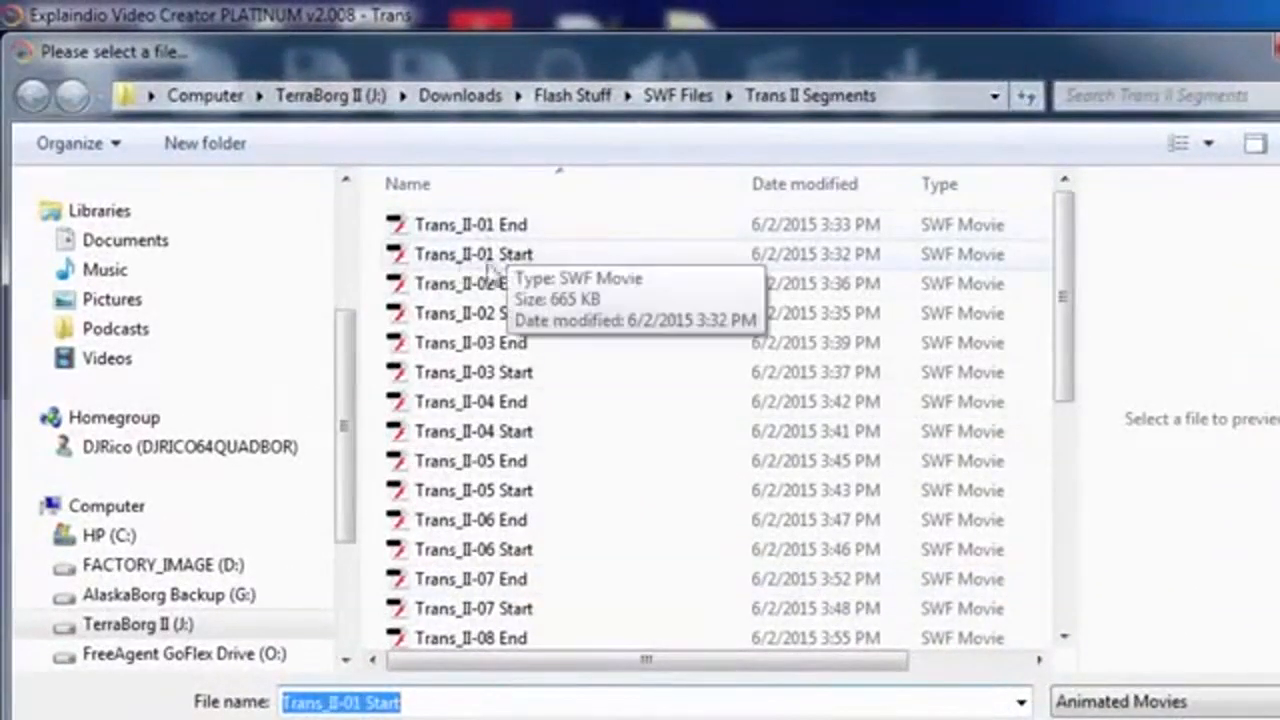
pyautogui.click(470, 228)
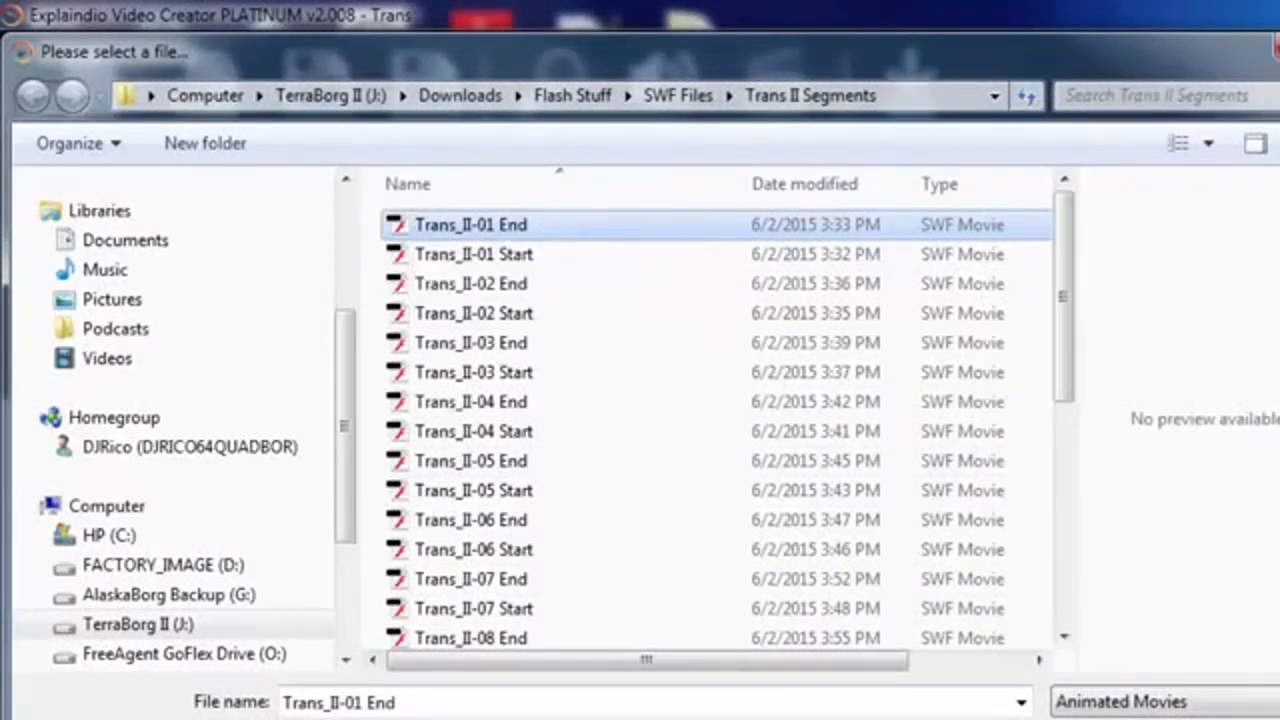
pyautogui.click(1027, 684)
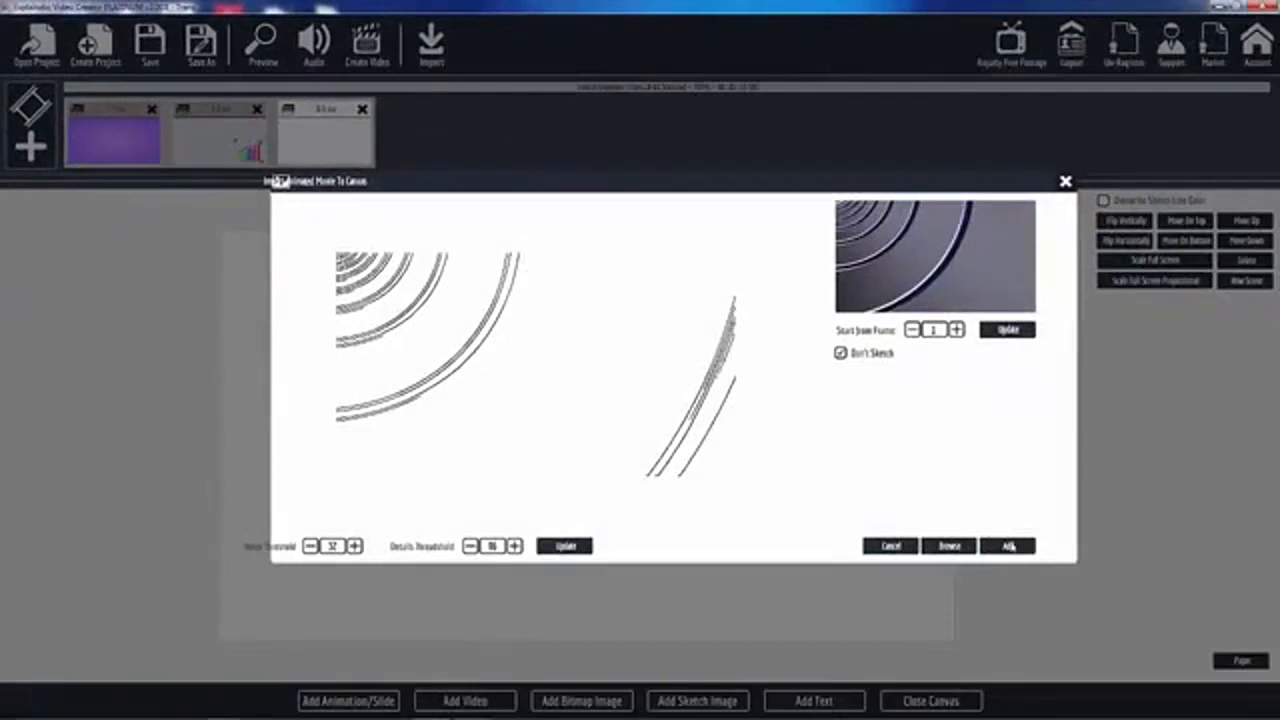
pyautogui.click(1008, 546)
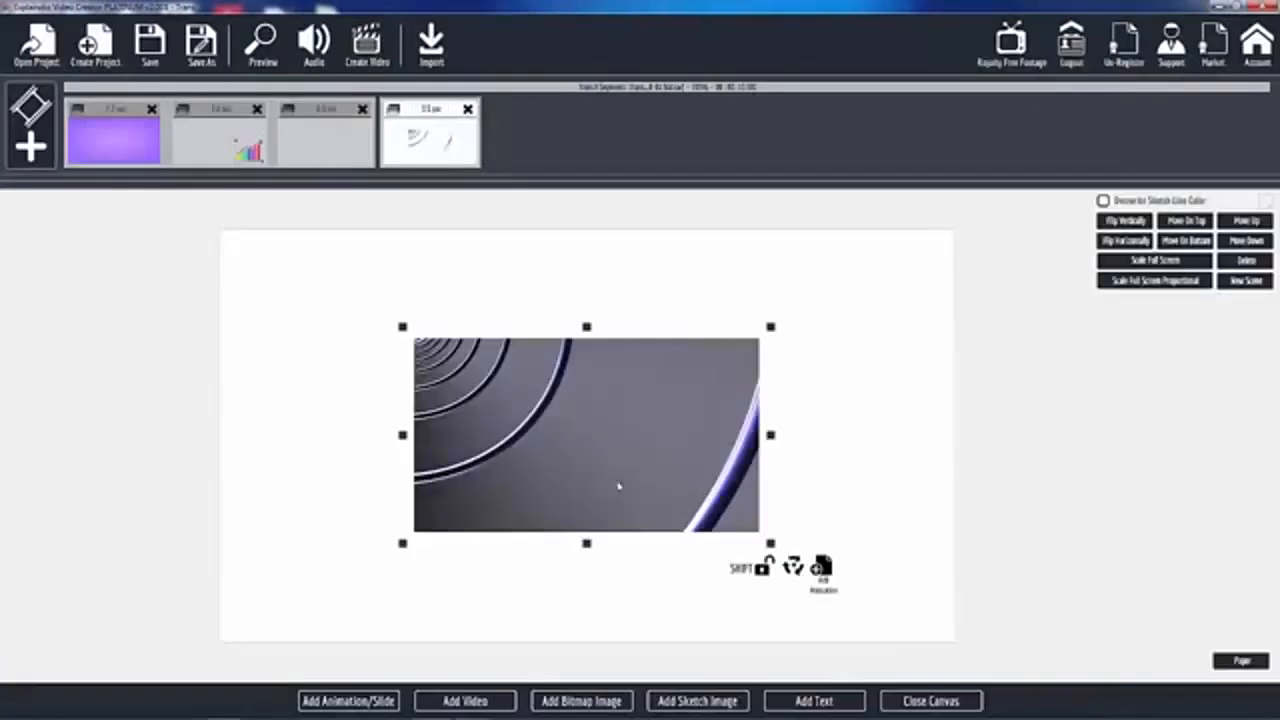
pyautogui.click(1148, 262)
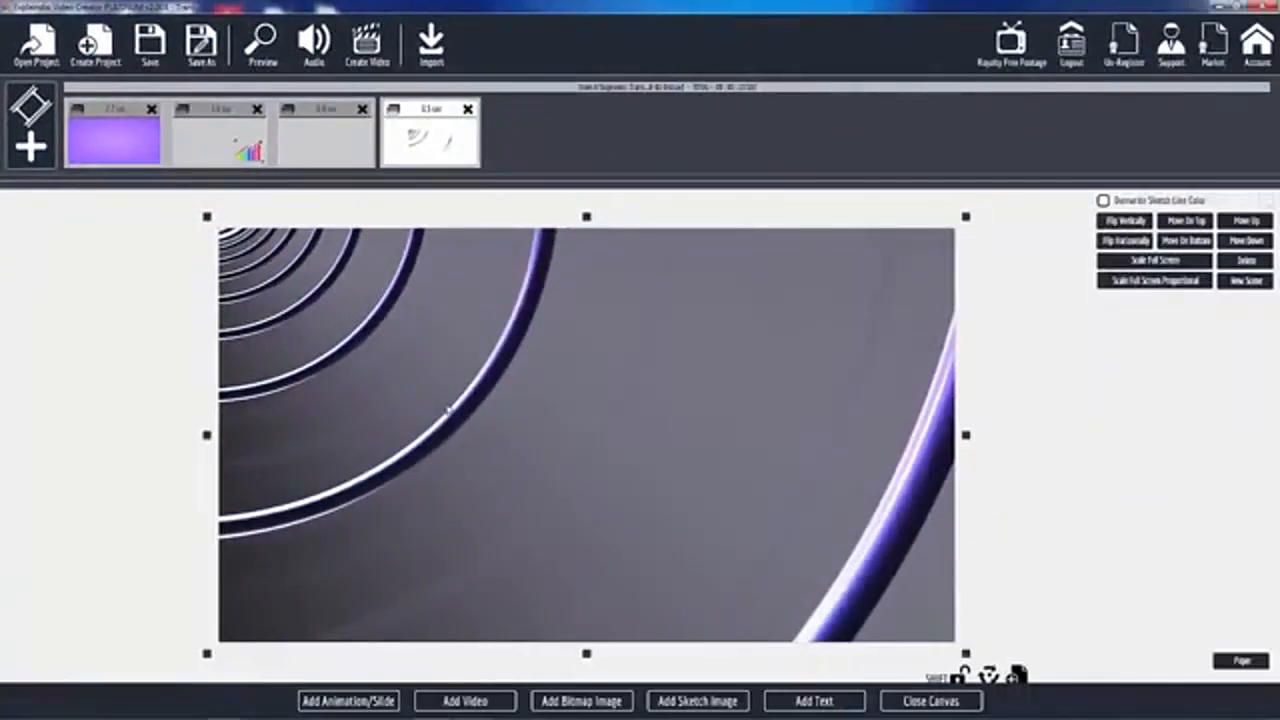
# Add the clock sketch image, place it in the right part of the canvas, and close the canvas.
pyautogui.click(686, 703)
pyautogui.click(724, 434)
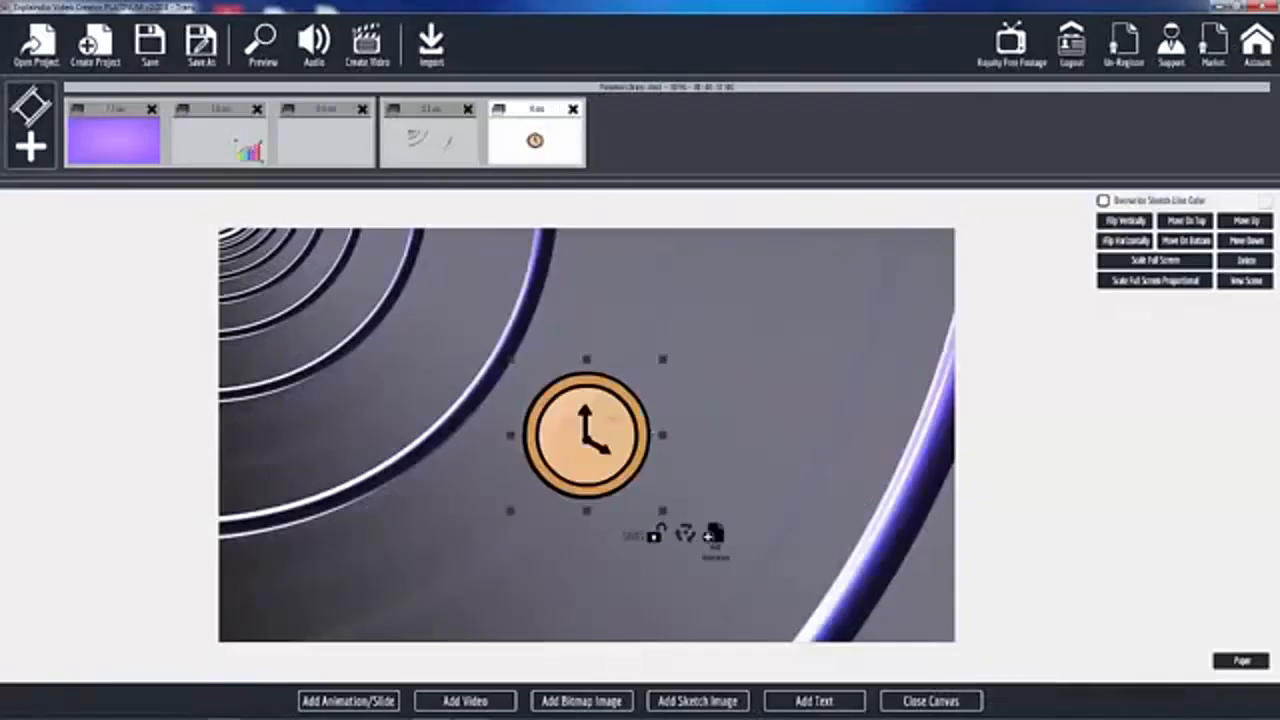
pyautogui.moveTo(577, 437); pyautogui.dragTo(794, 452)
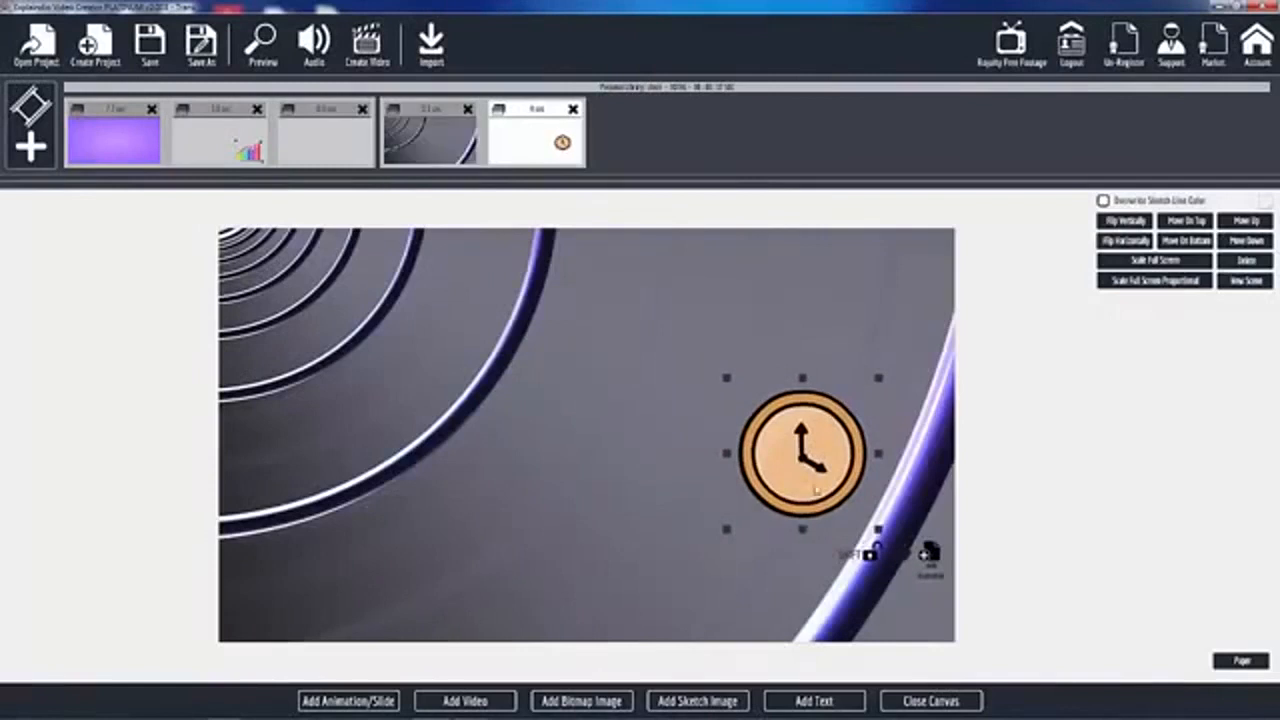
pyautogui.click(922, 703)
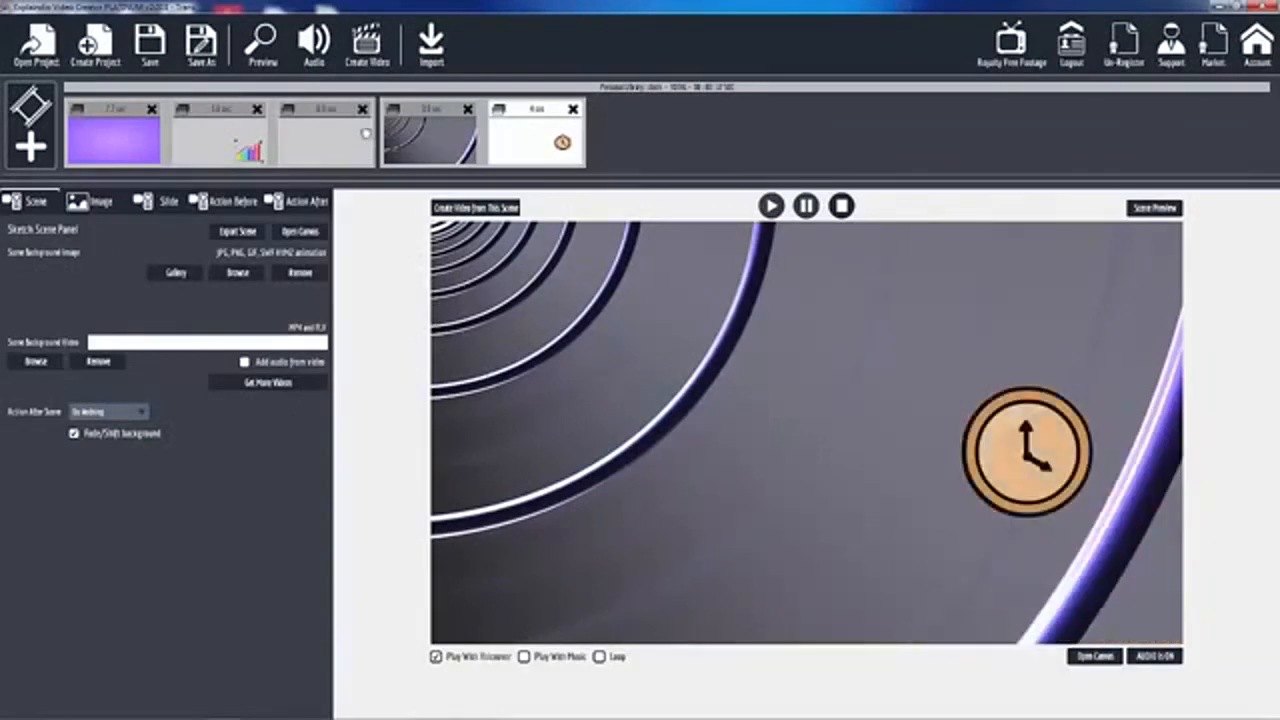
# Set the Presentation.jpg image from the Image Backgrounds gallery folder as the Trans_II-01 End scene's background.
pyautogui.click(330, 110)
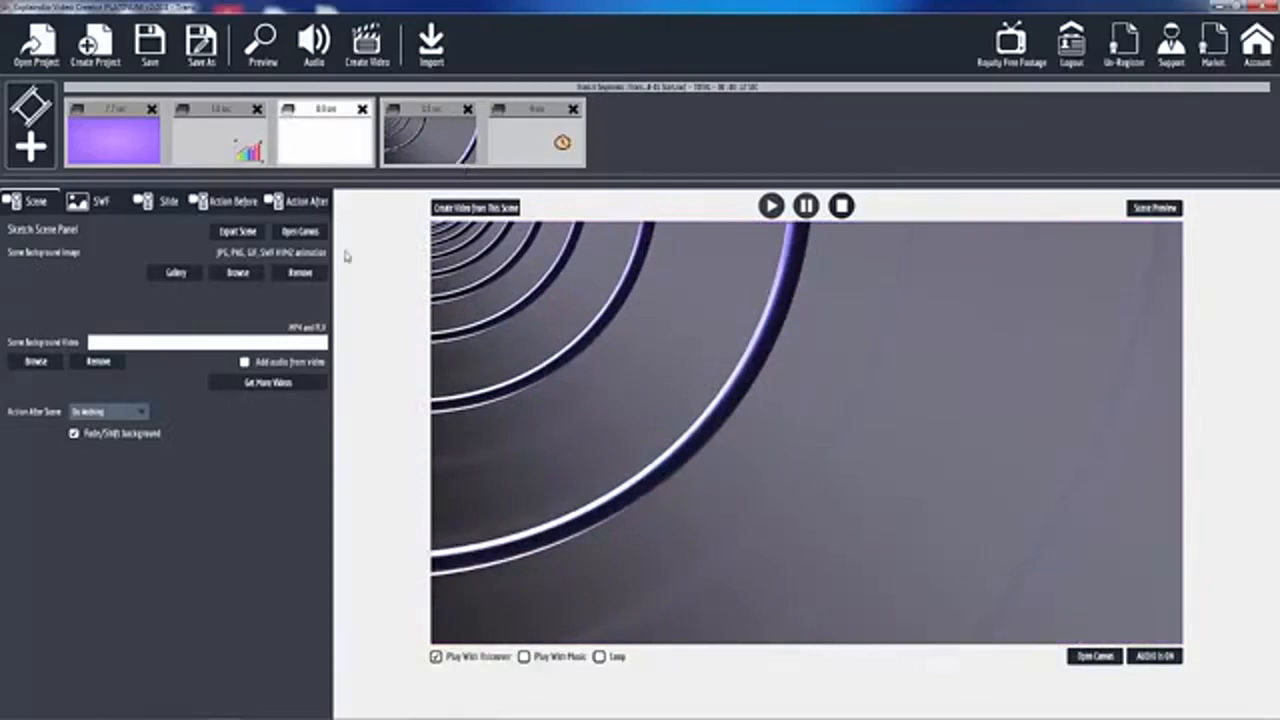
pyautogui.click(470, 145)
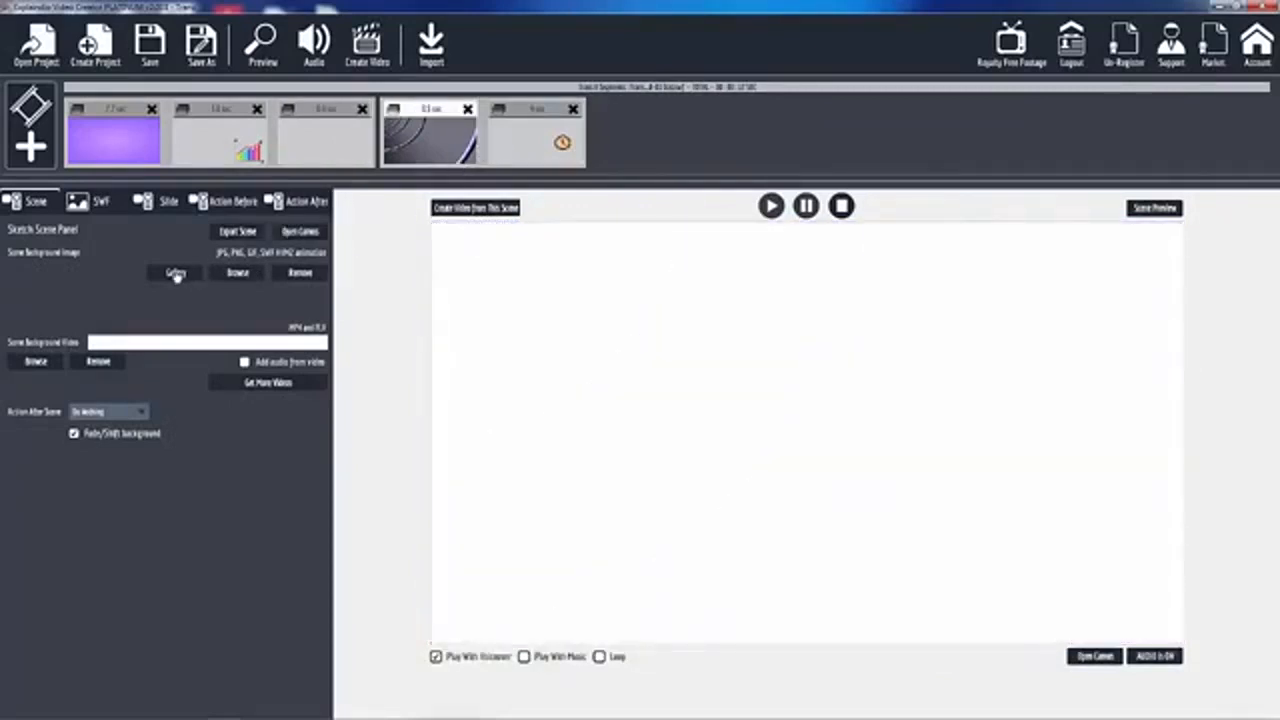
pyautogui.click(176, 273)
pyautogui.scroll(-3, 424, 441)
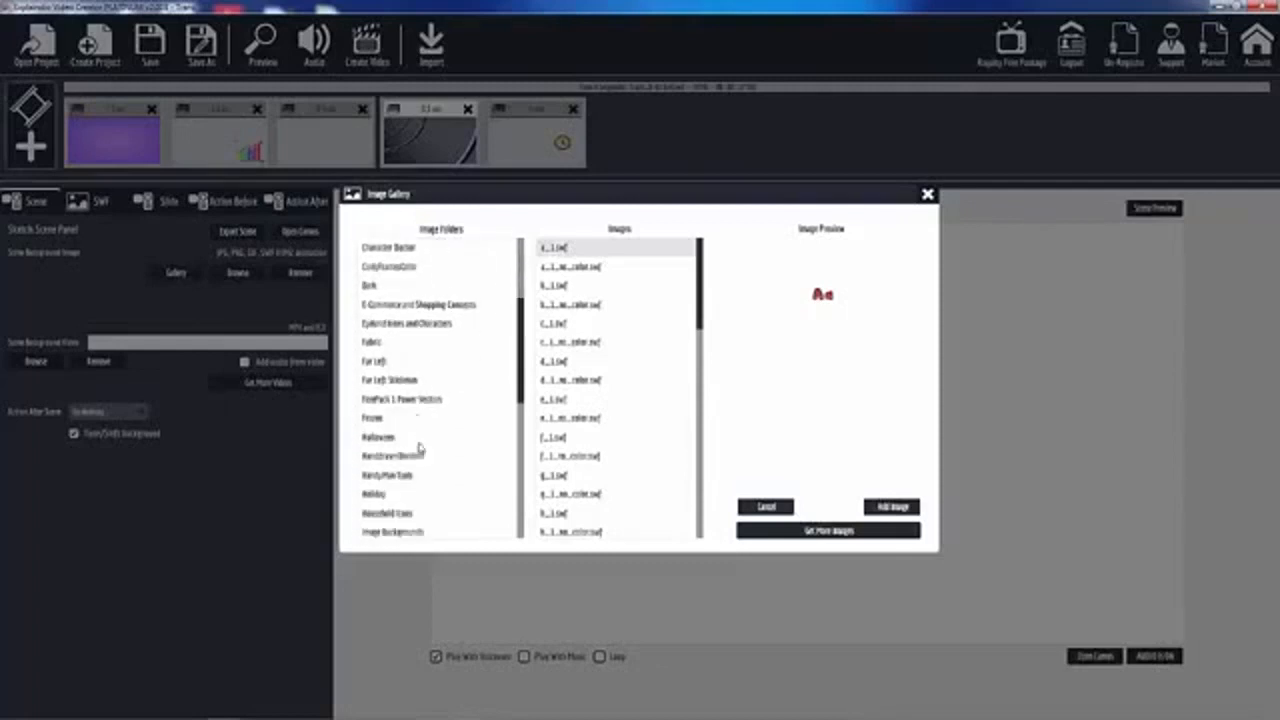
pyautogui.click(405, 534)
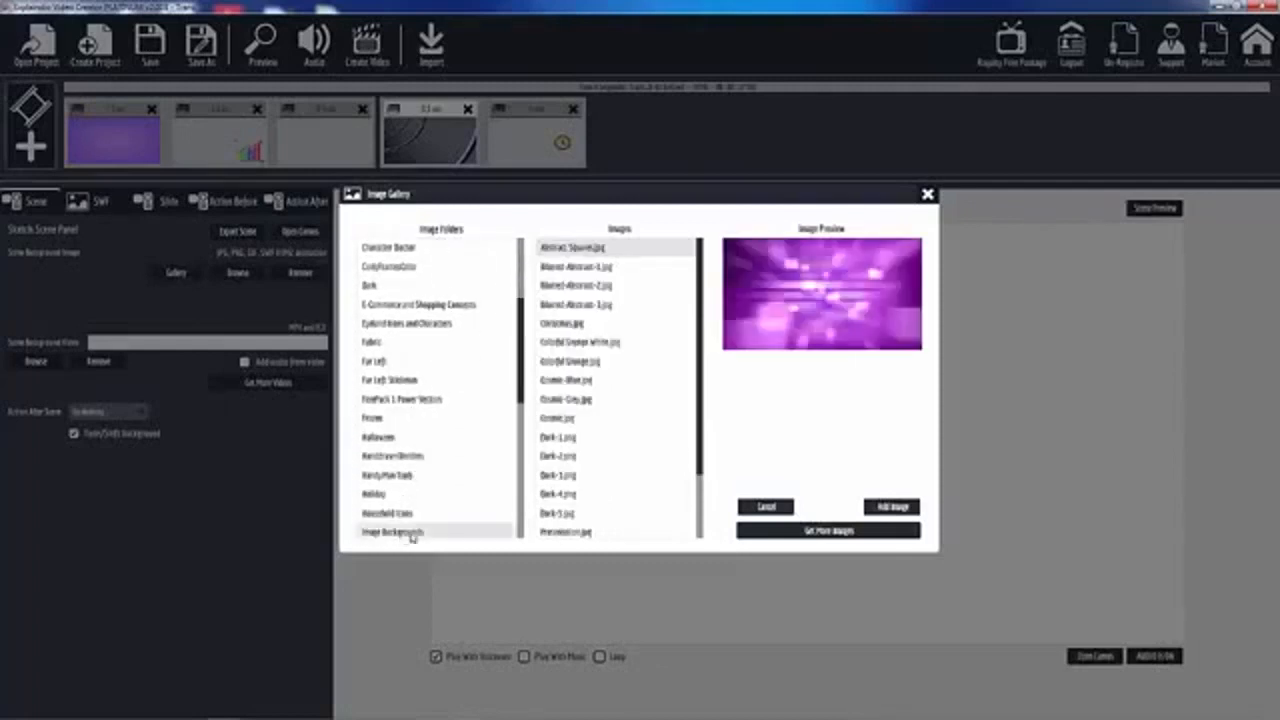
pyautogui.click(569, 534)
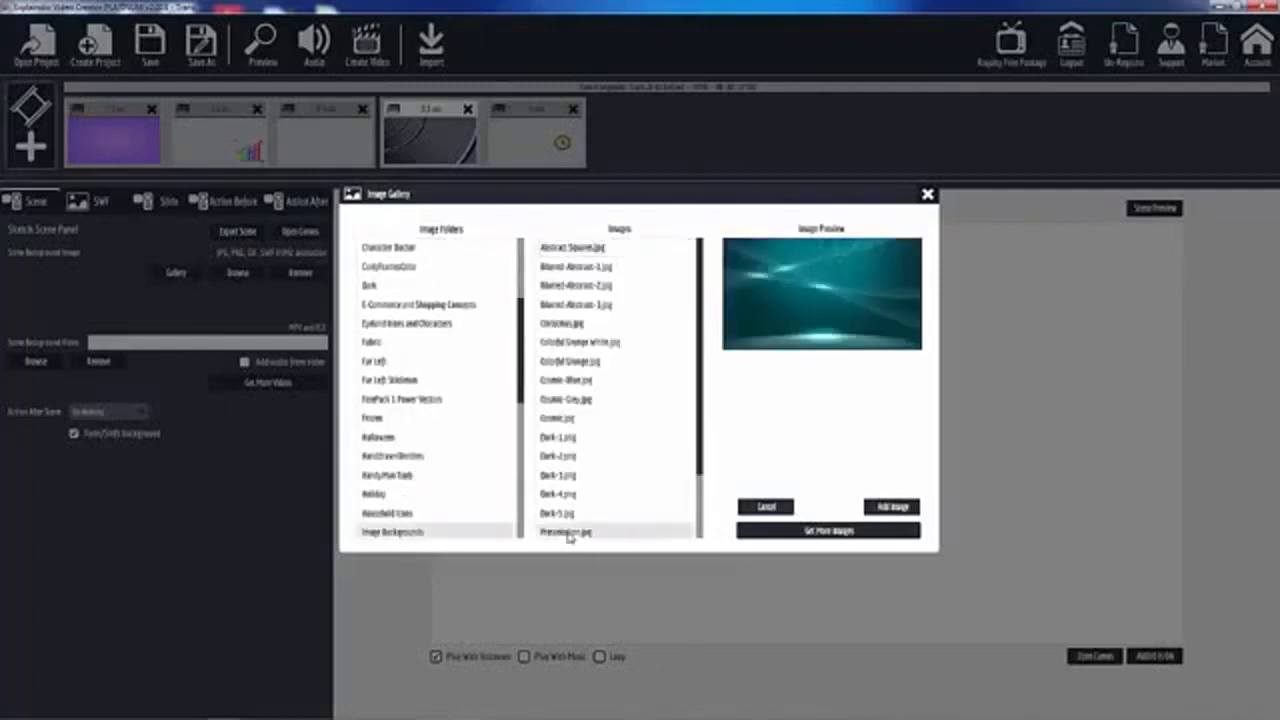
pyautogui.click(893, 508)
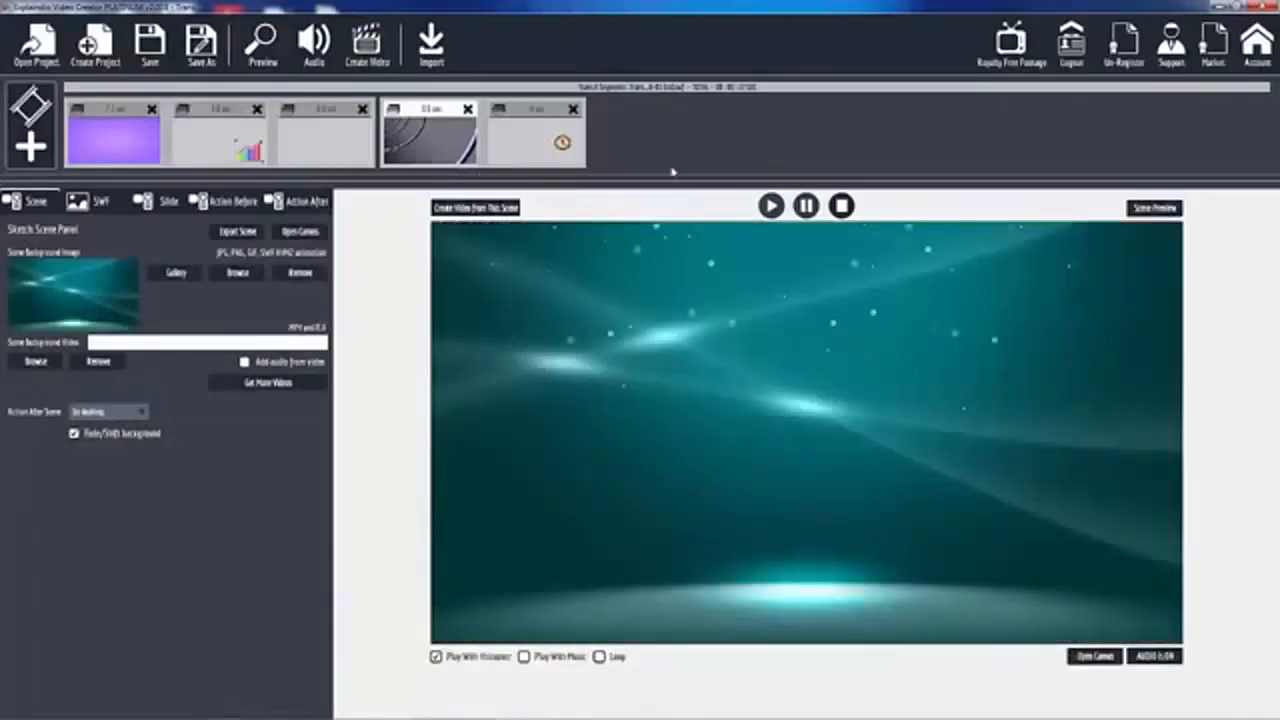
# Preview the clock scene on its own, and preview the whole project to examine the transition.
pyautogui.click(1146, 212)
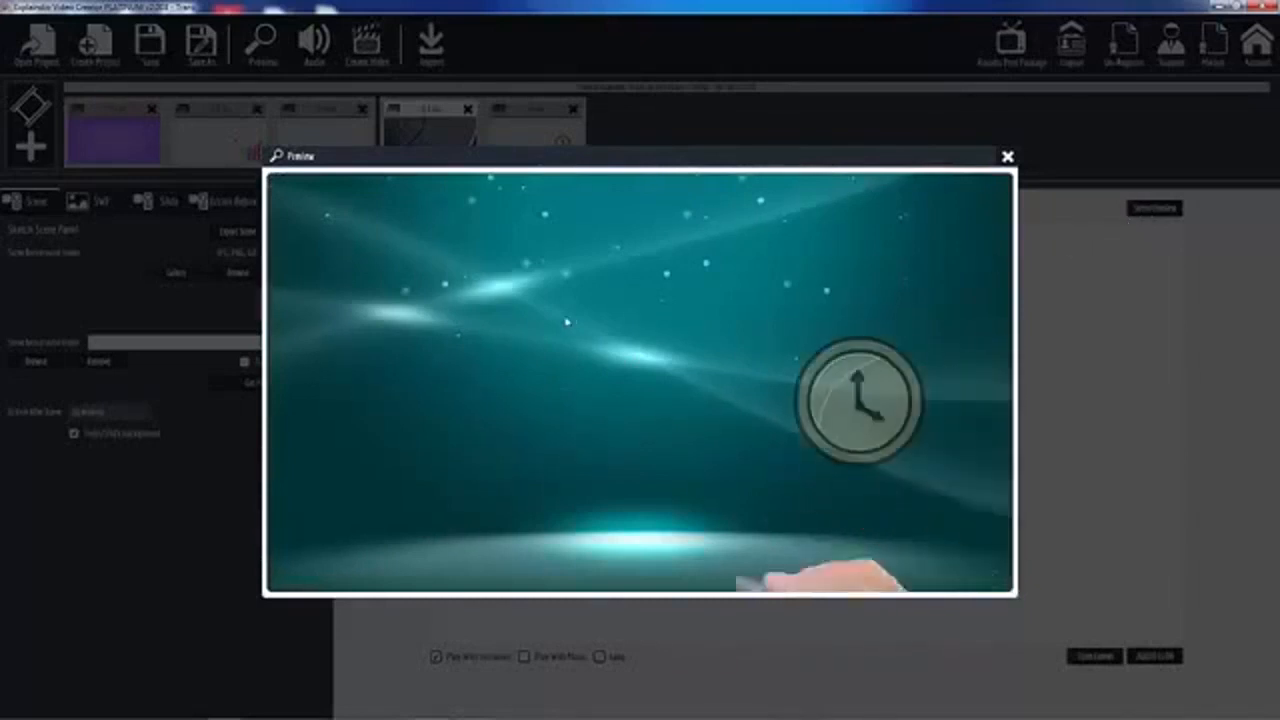
pyautogui.click(1007, 157)
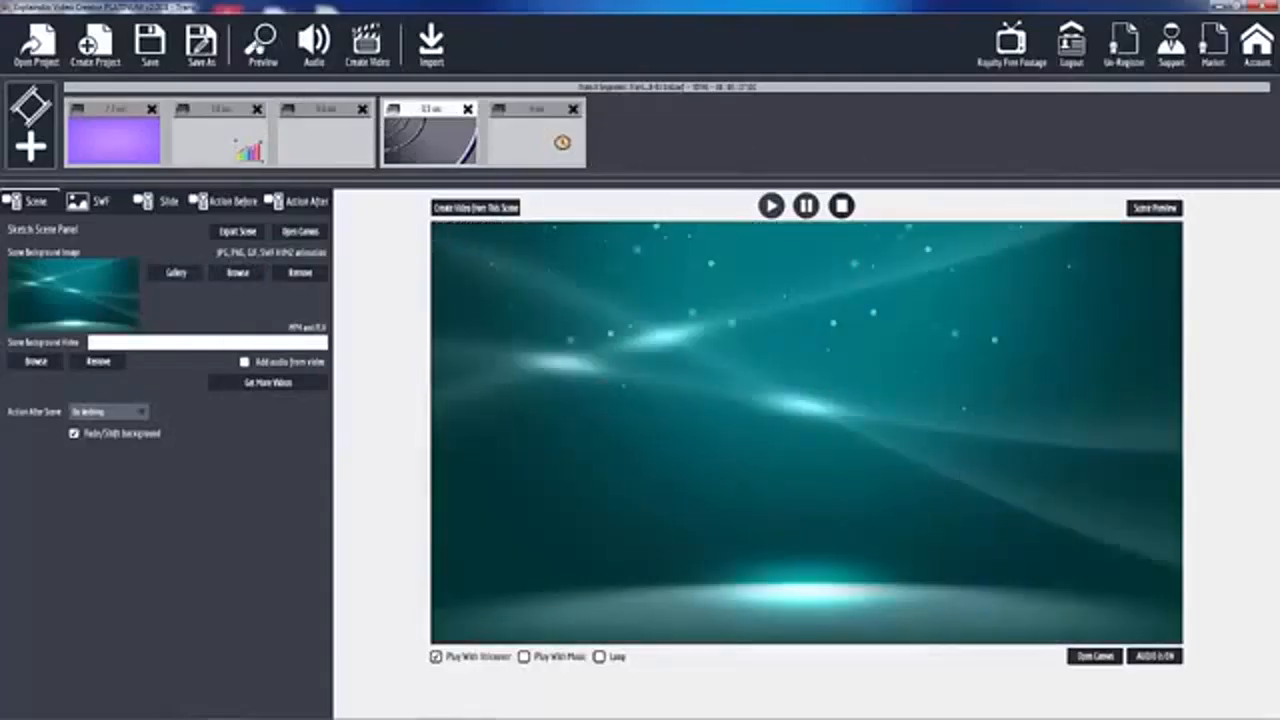
pyautogui.click(262, 45)
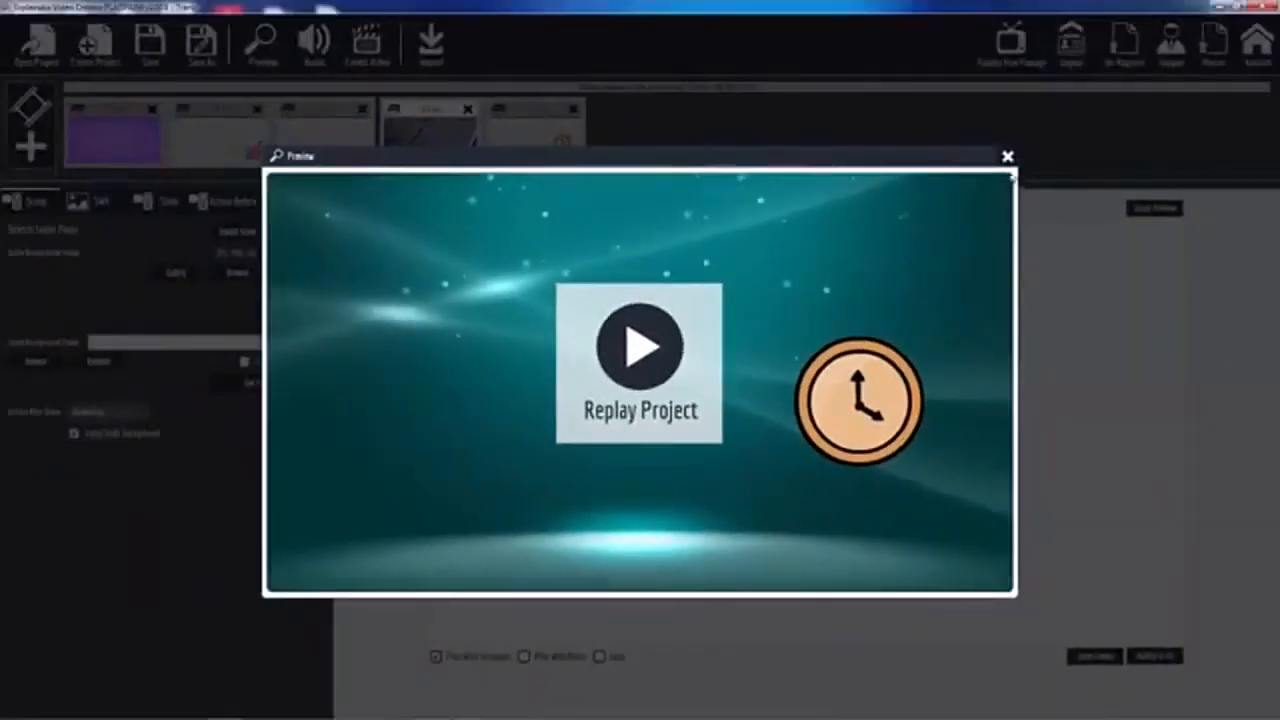
pyautogui.click(1008, 157)
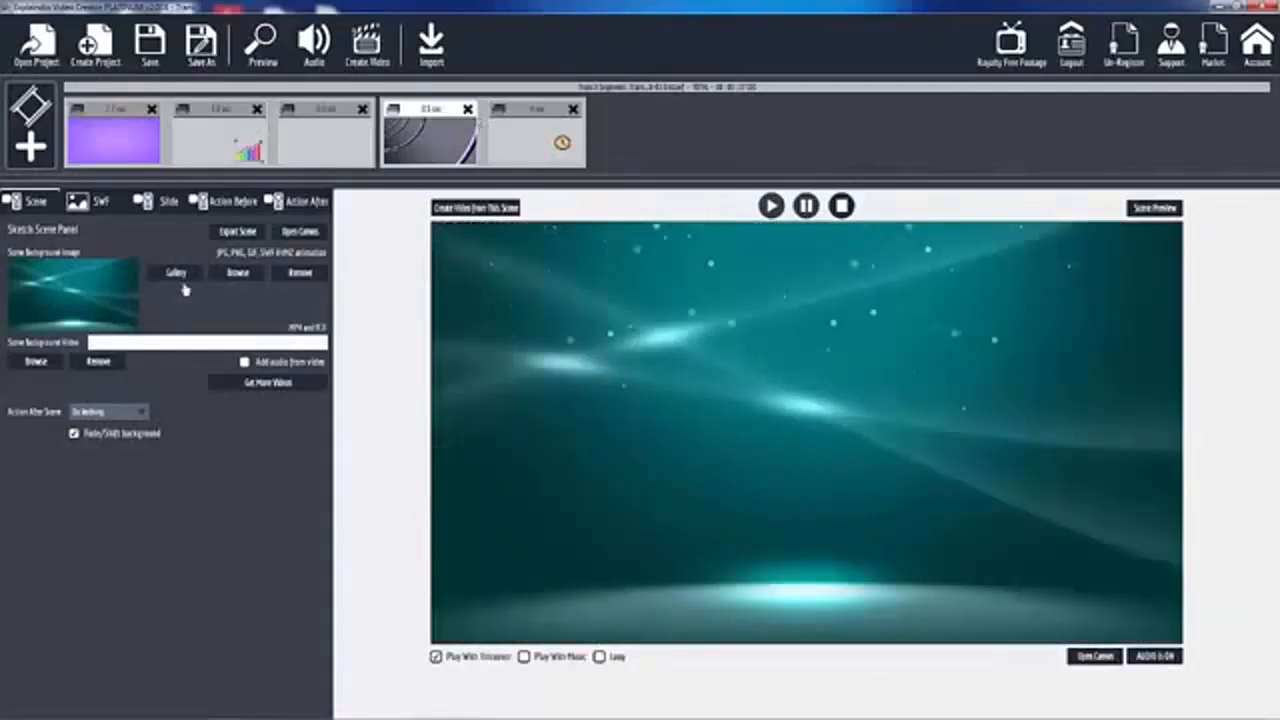
# Replace the scene's background image with the background video _309 from the Monthly HD Video Backgrounds folder in Explaindio Stuff on TerraBorg II.
pyautogui.click(302, 275)
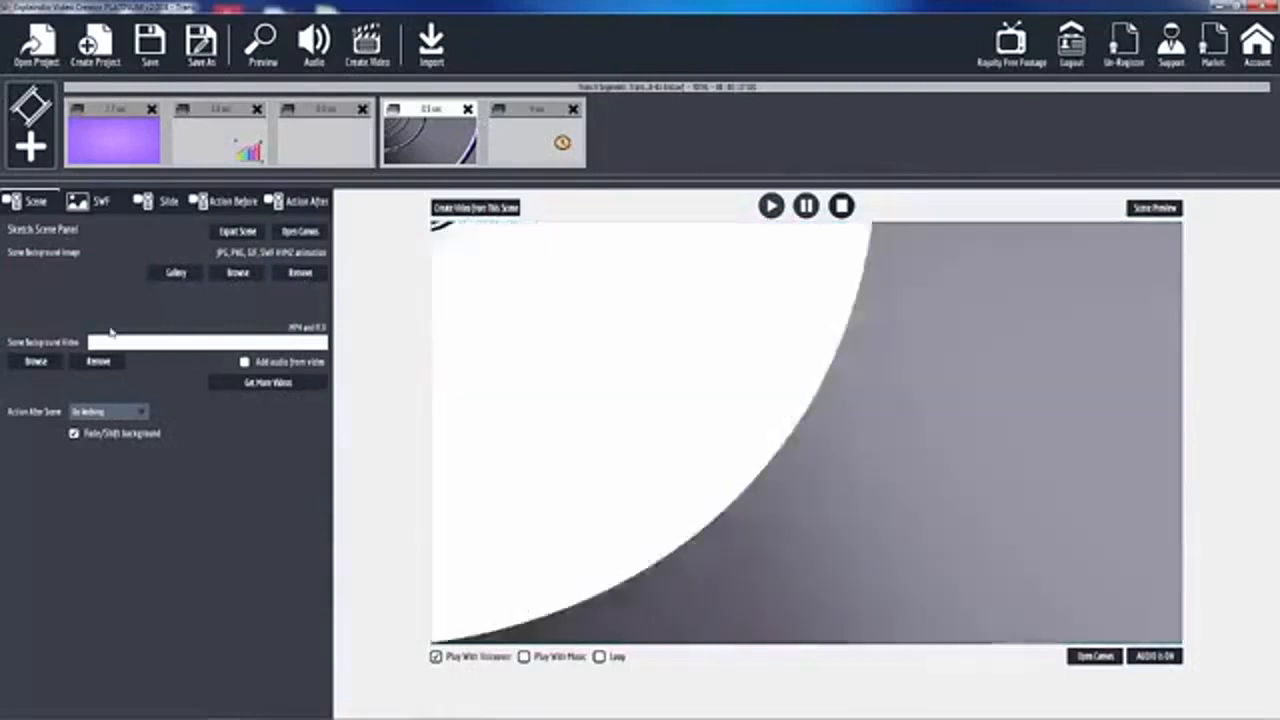
pyautogui.click(36, 363)
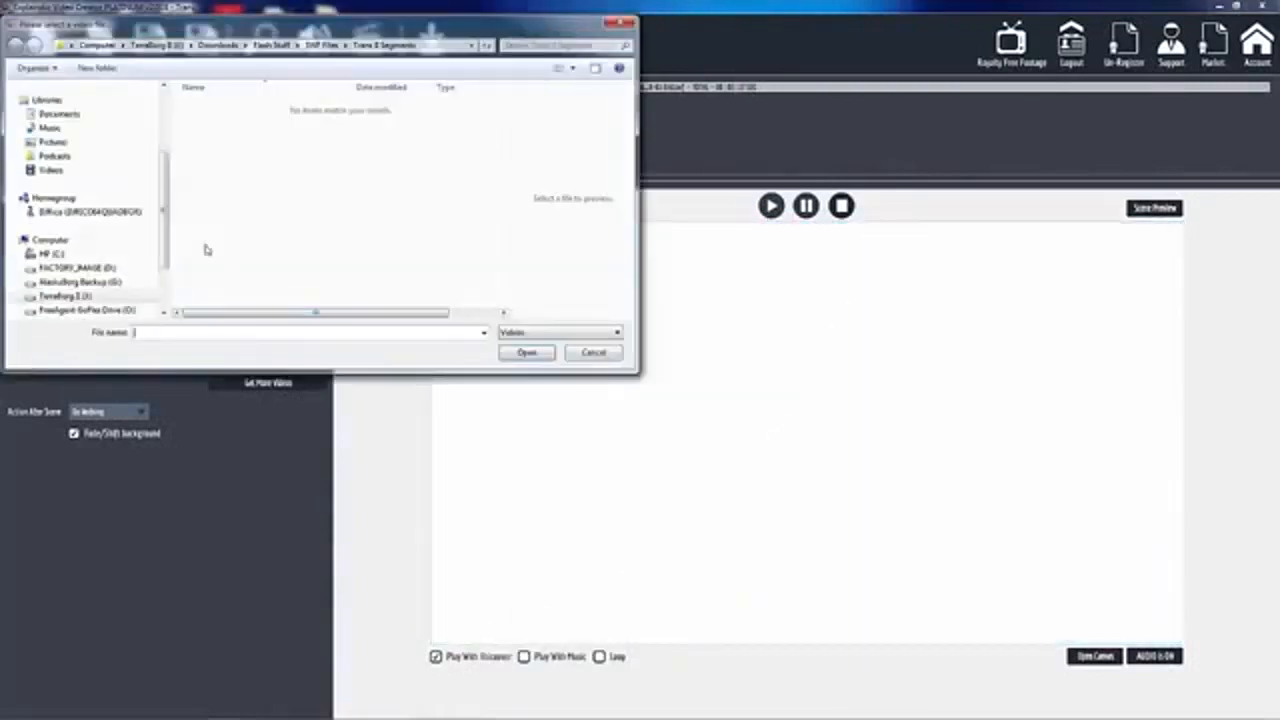
pyautogui.click(76, 297)
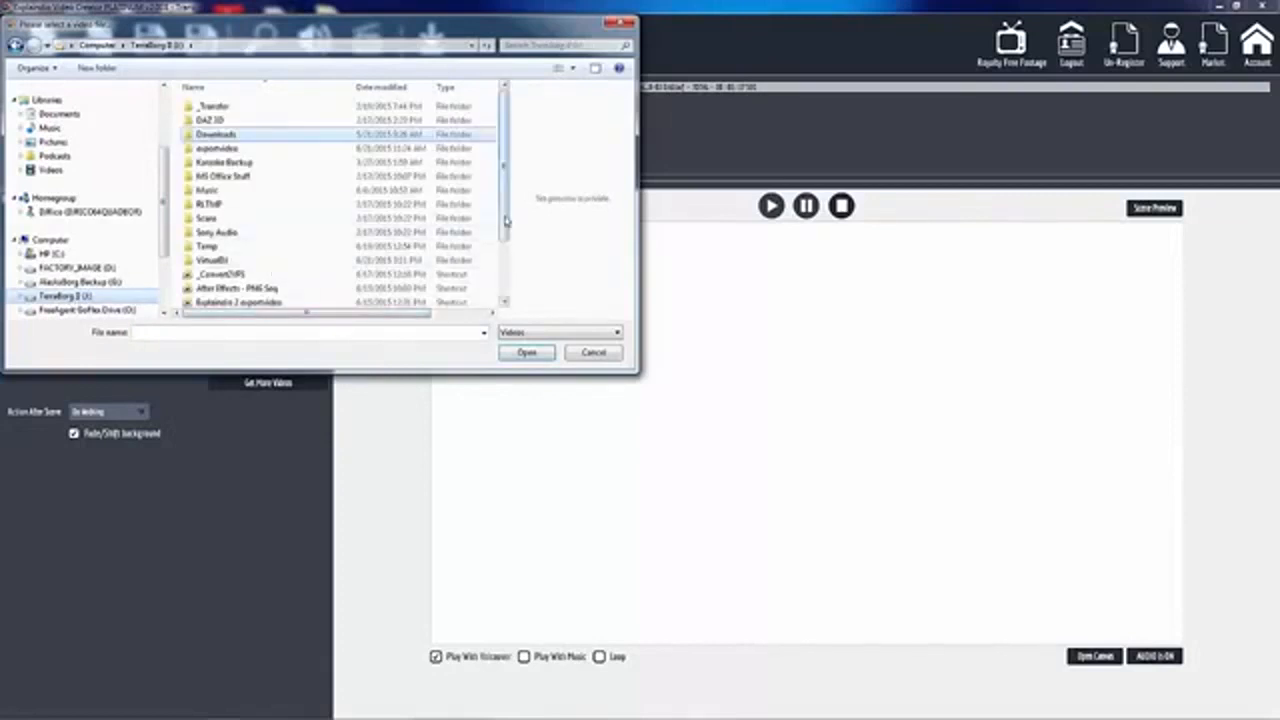
pyautogui.moveTo(505, 220); pyautogui.dragTo(503, 277)
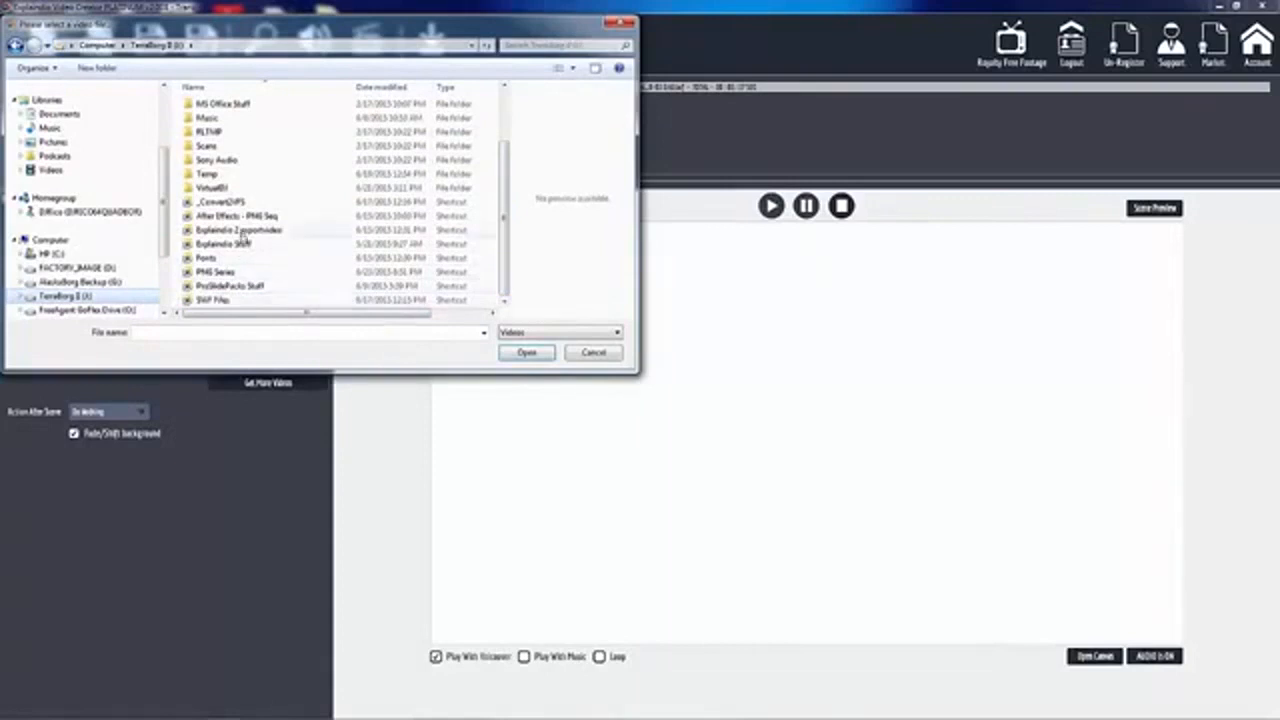
pyautogui.doubleClick(235, 245)
pyautogui.click(414, 201)
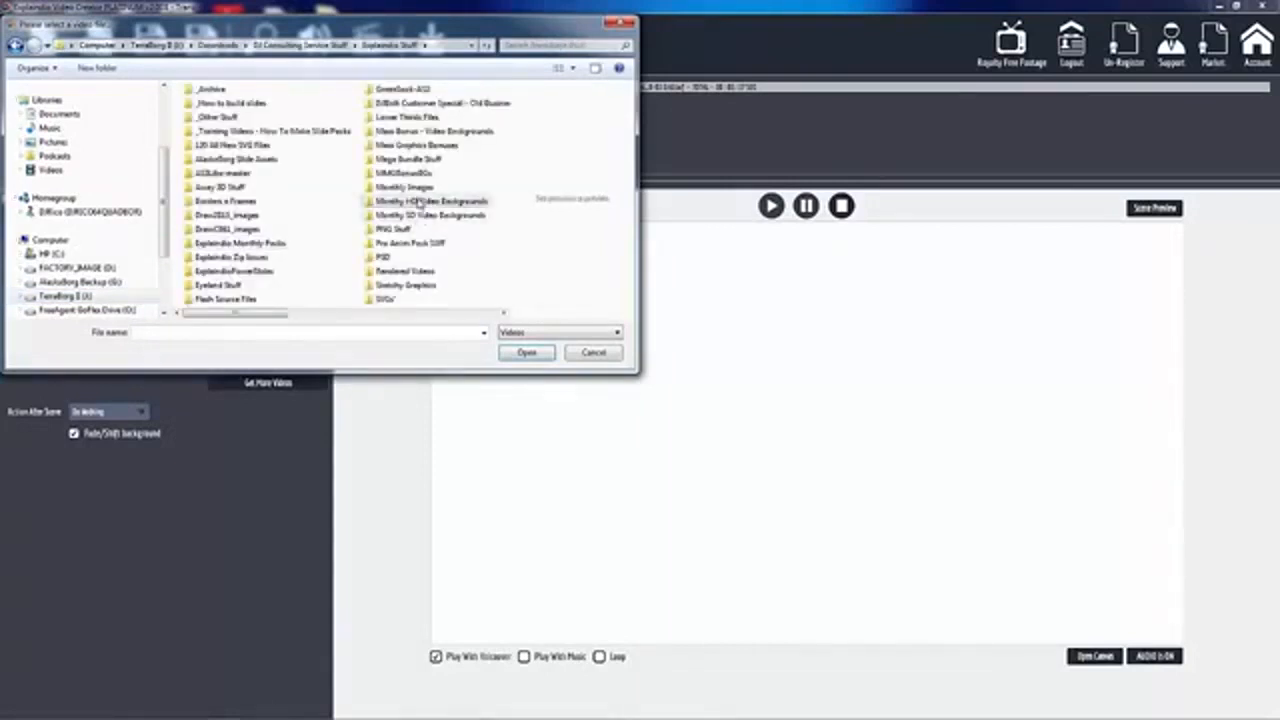
pyautogui.doubleClick(222, 203)
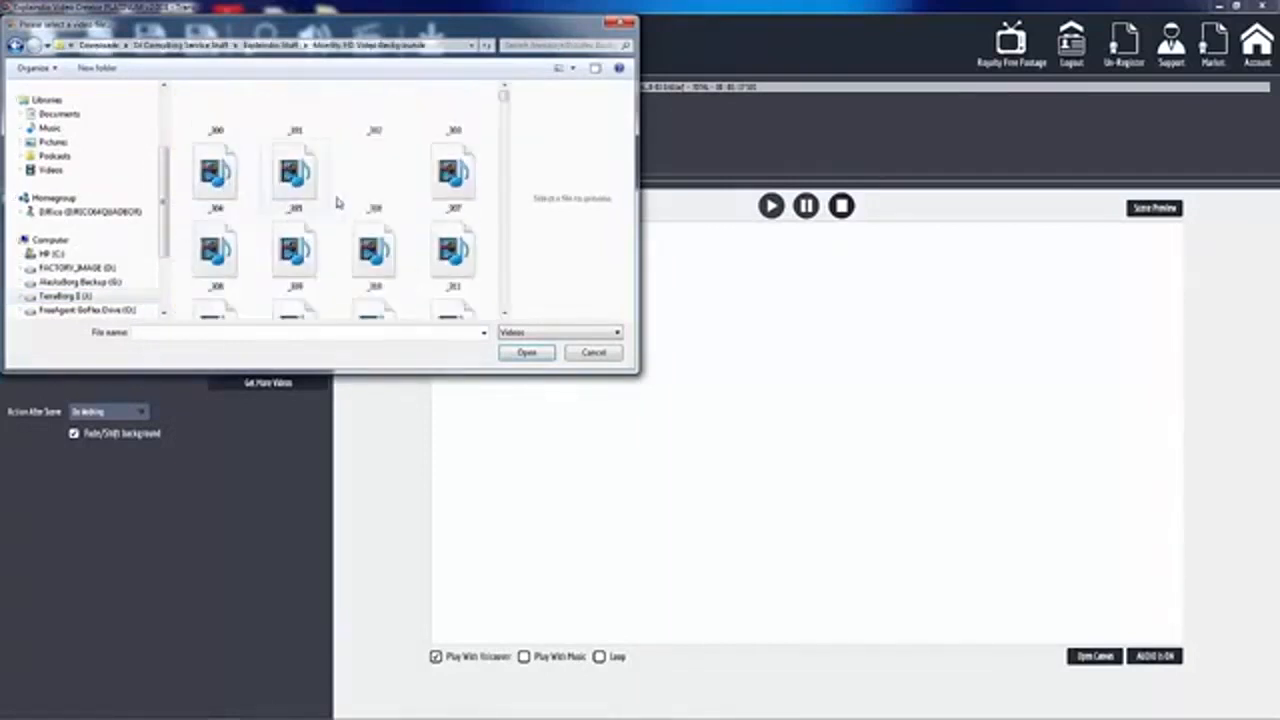
pyautogui.click(295, 250)
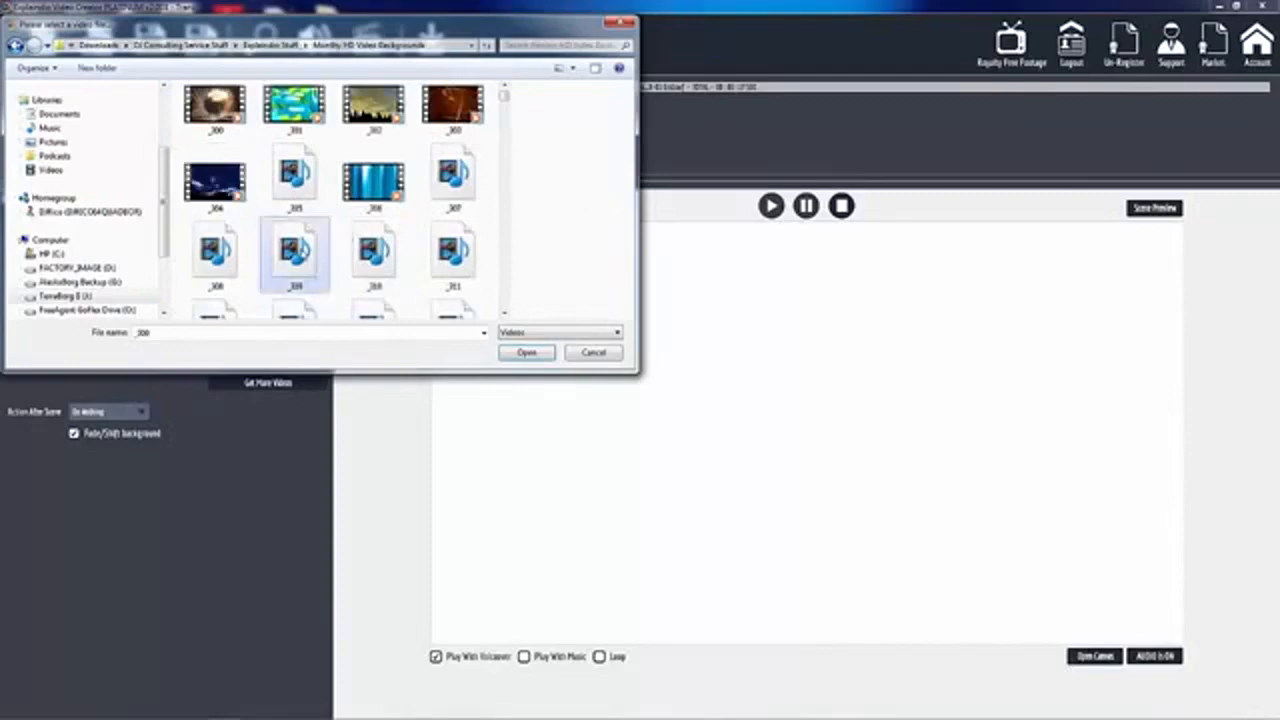
pyautogui.click(526, 353)
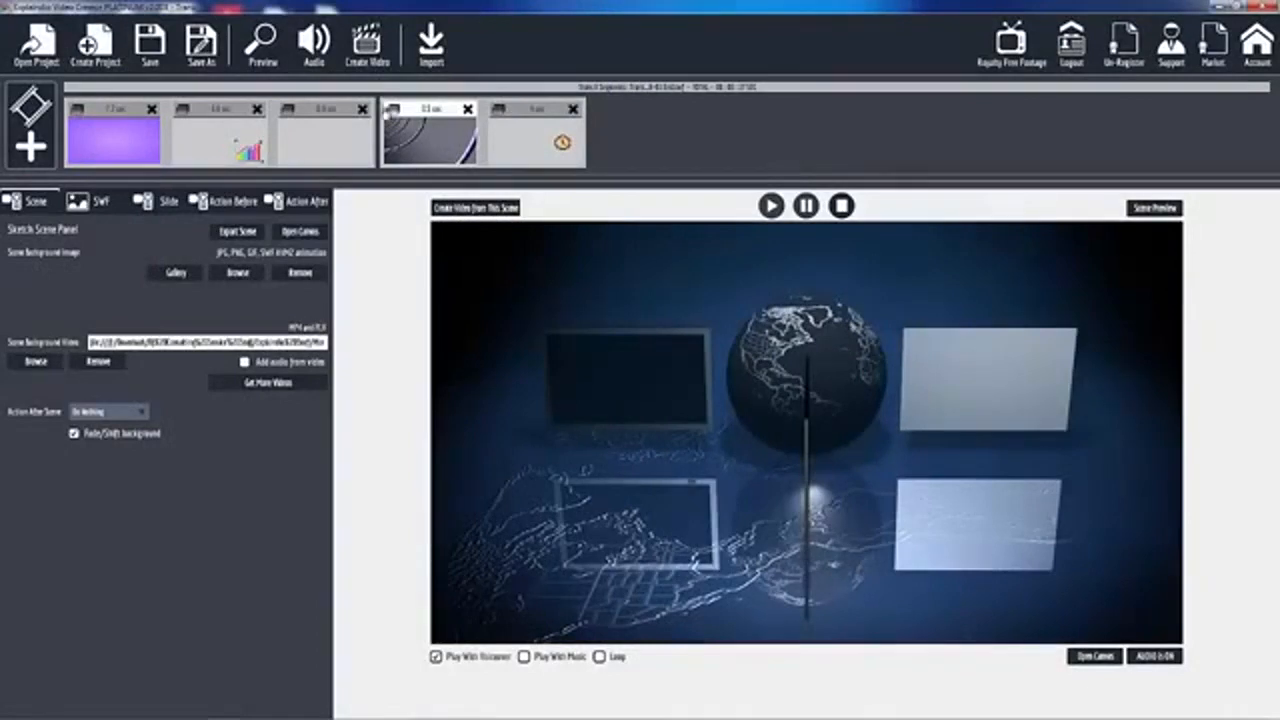
# Preview the clock scene and the chart scene with its Trans_II-01 Start transition, each on its own.
pyautogui.click(1157, 208)
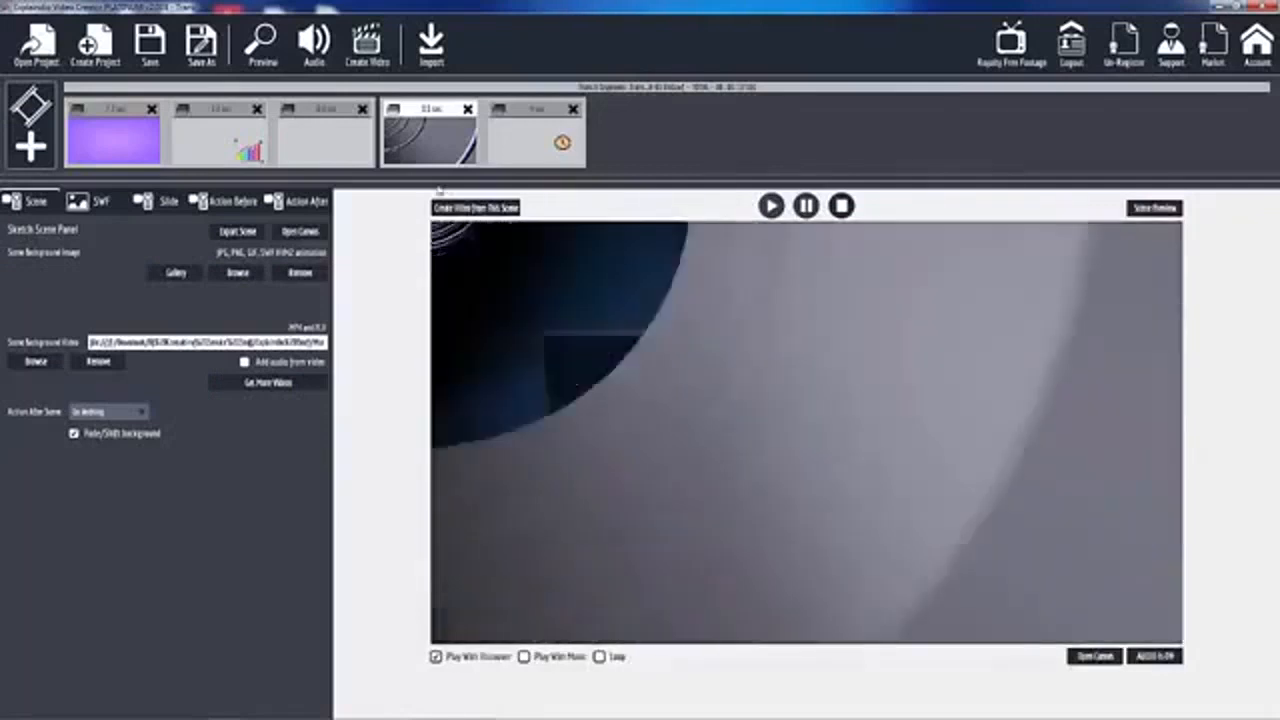
pyautogui.click(323, 110)
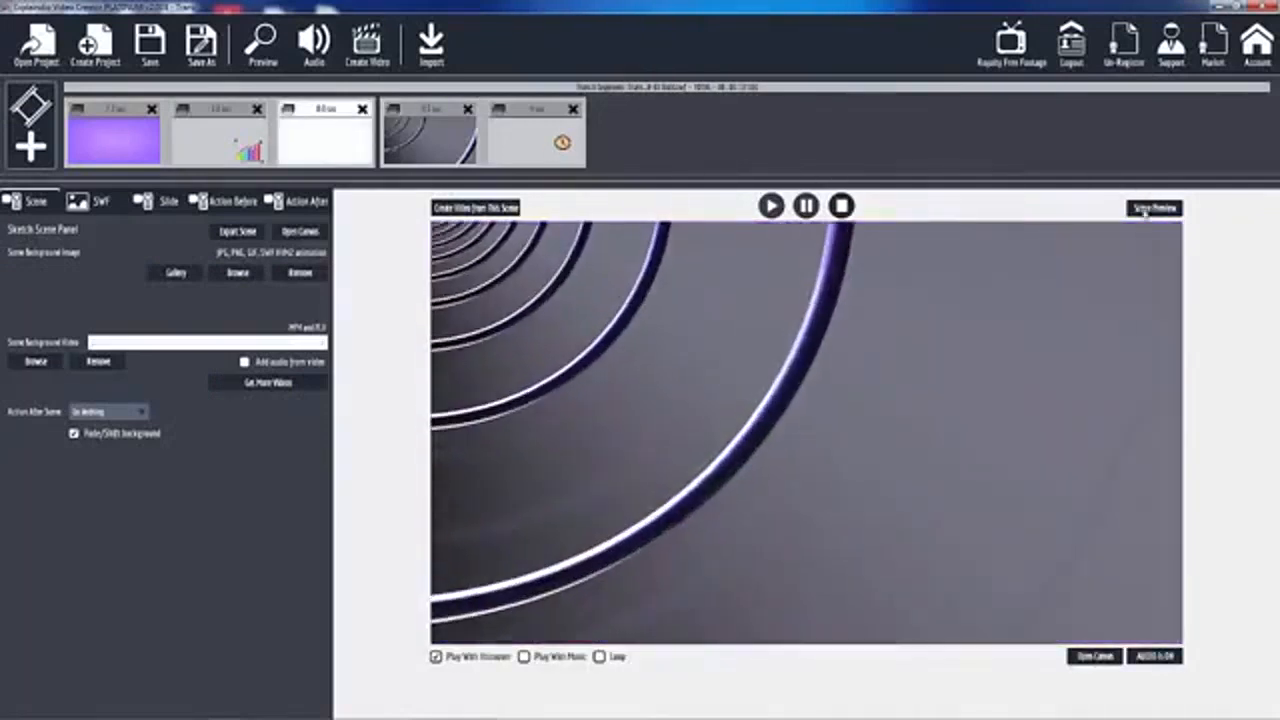
pyautogui.click(1152, 208)
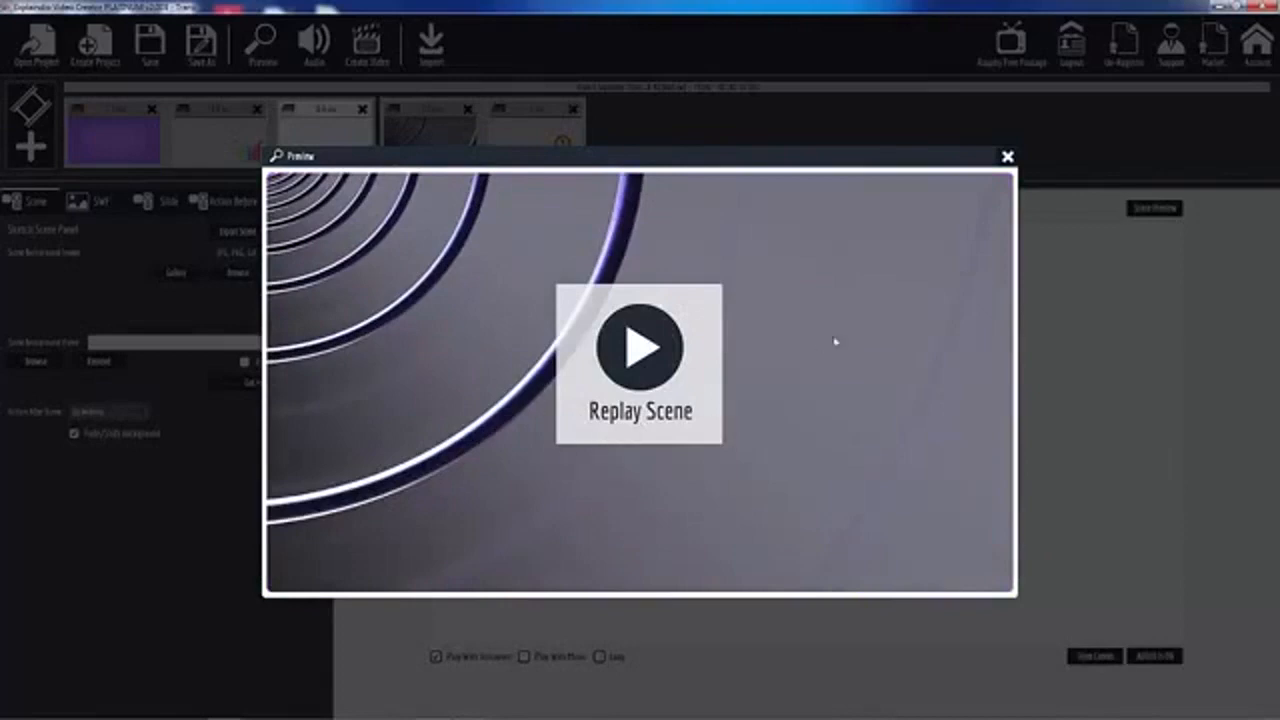
pyautogui.click(1007, 157)
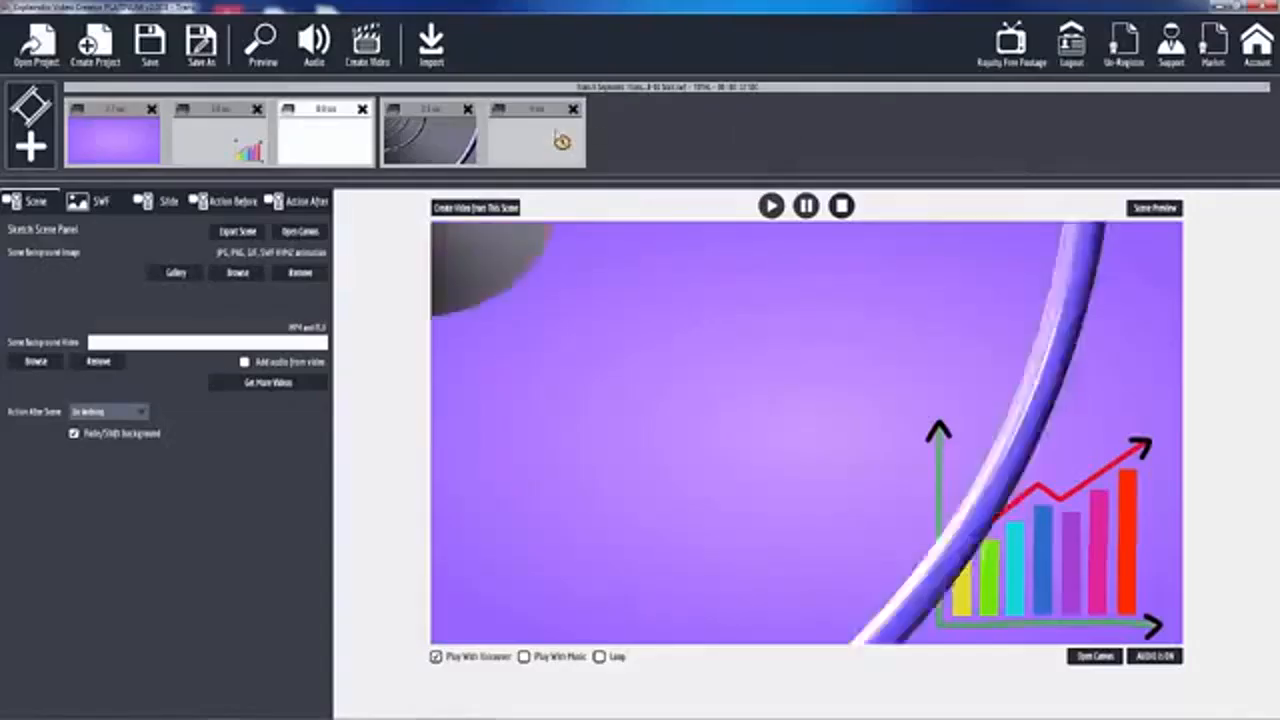
# Preview the clock scene again, and preview the whole project to examine how the two scenes connect.
pyautogui.click(481, 153)
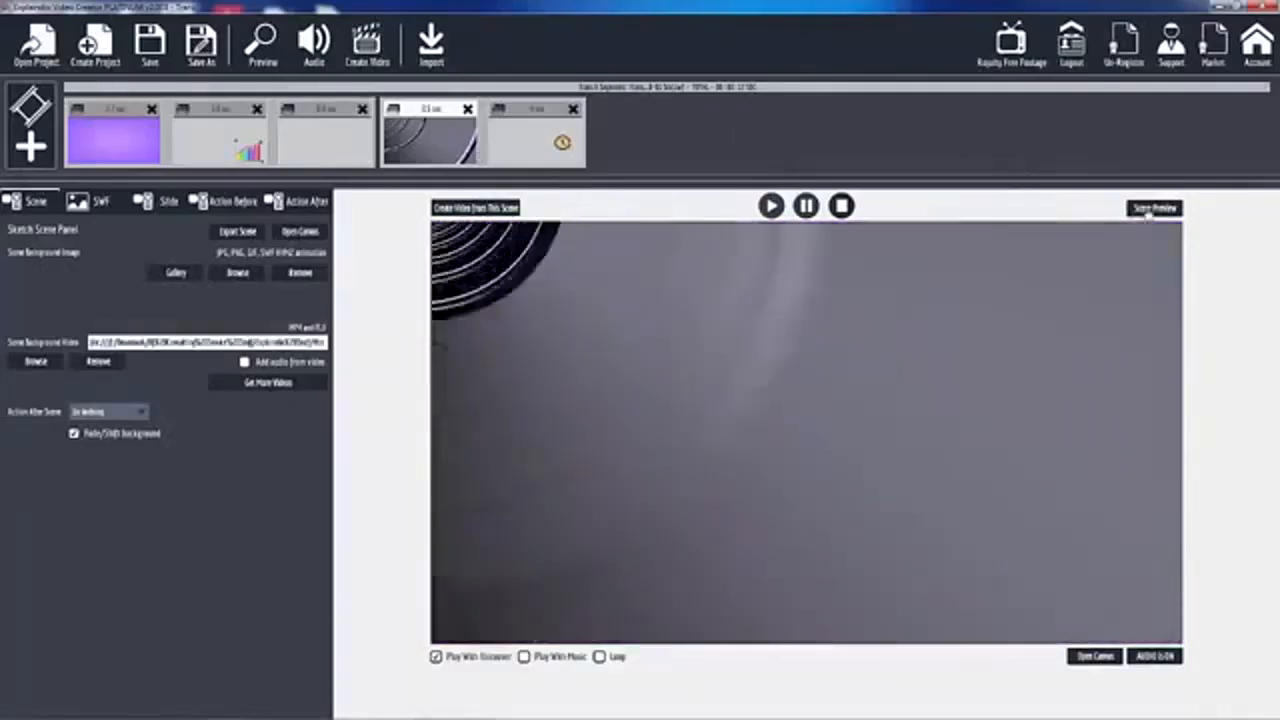
pyautogui.click(1148, 209)
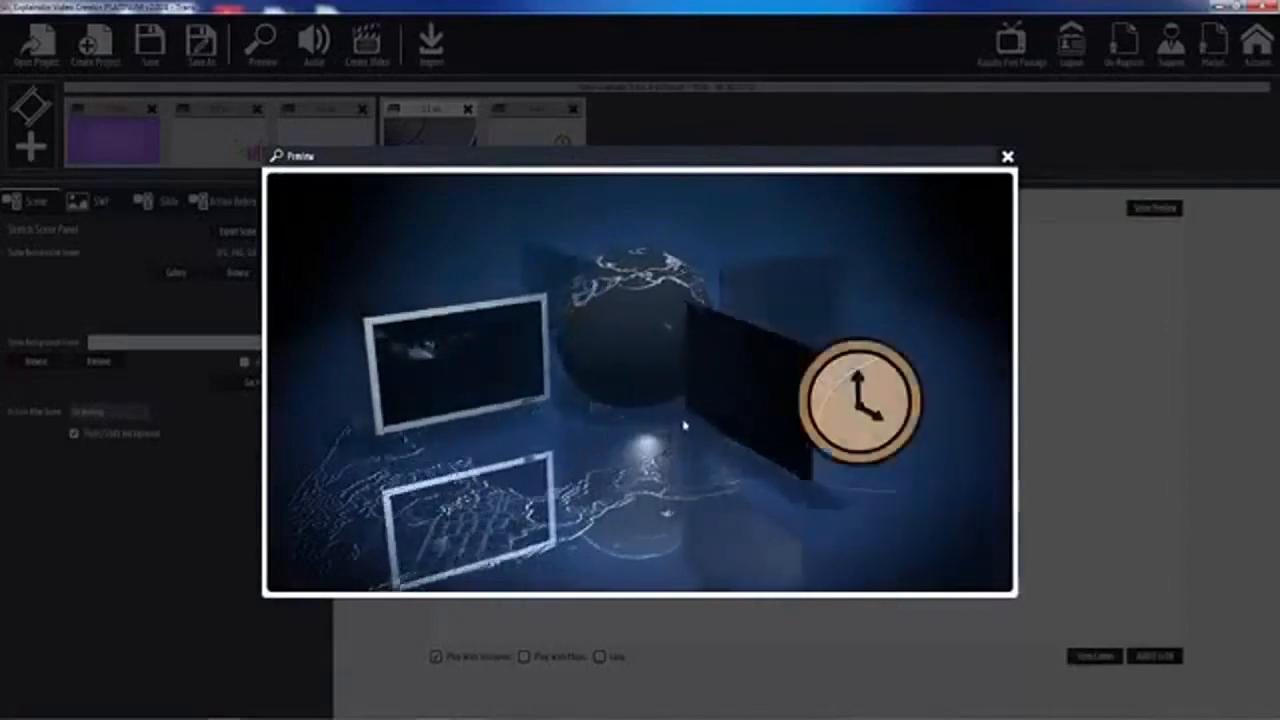
pyautogui.click(1008, 157)
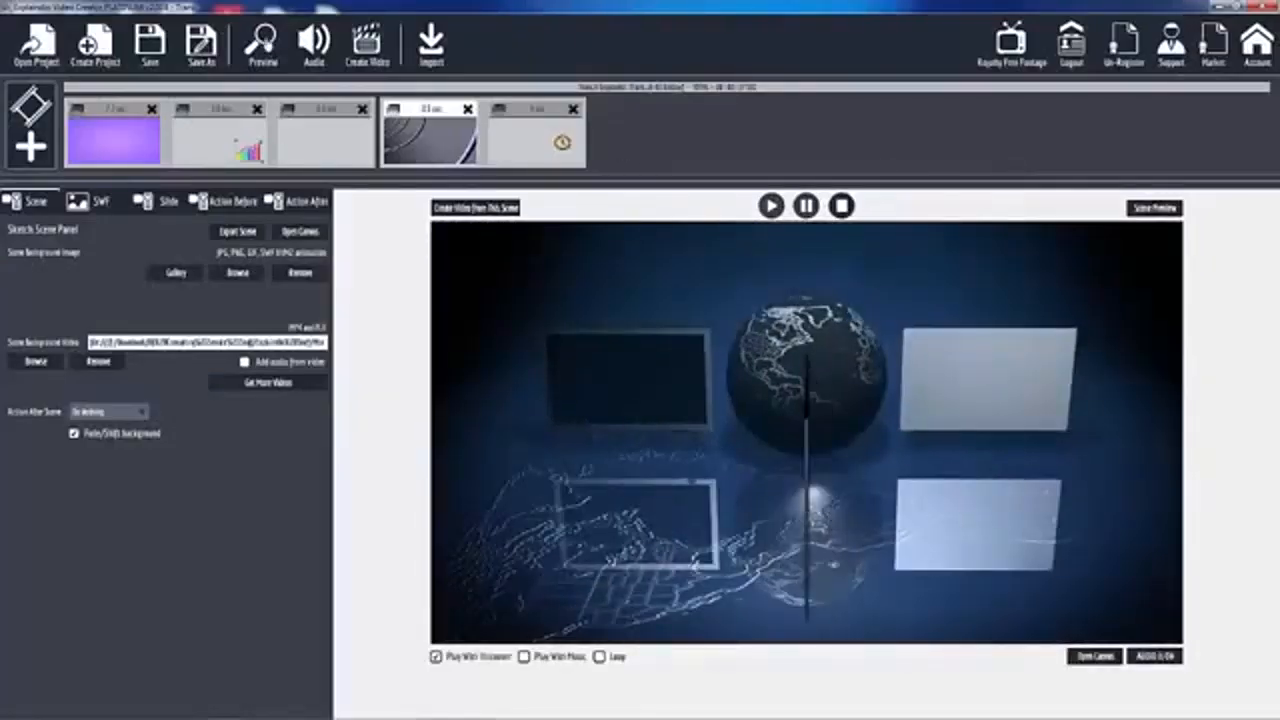
pyautogui.click(263, 45)
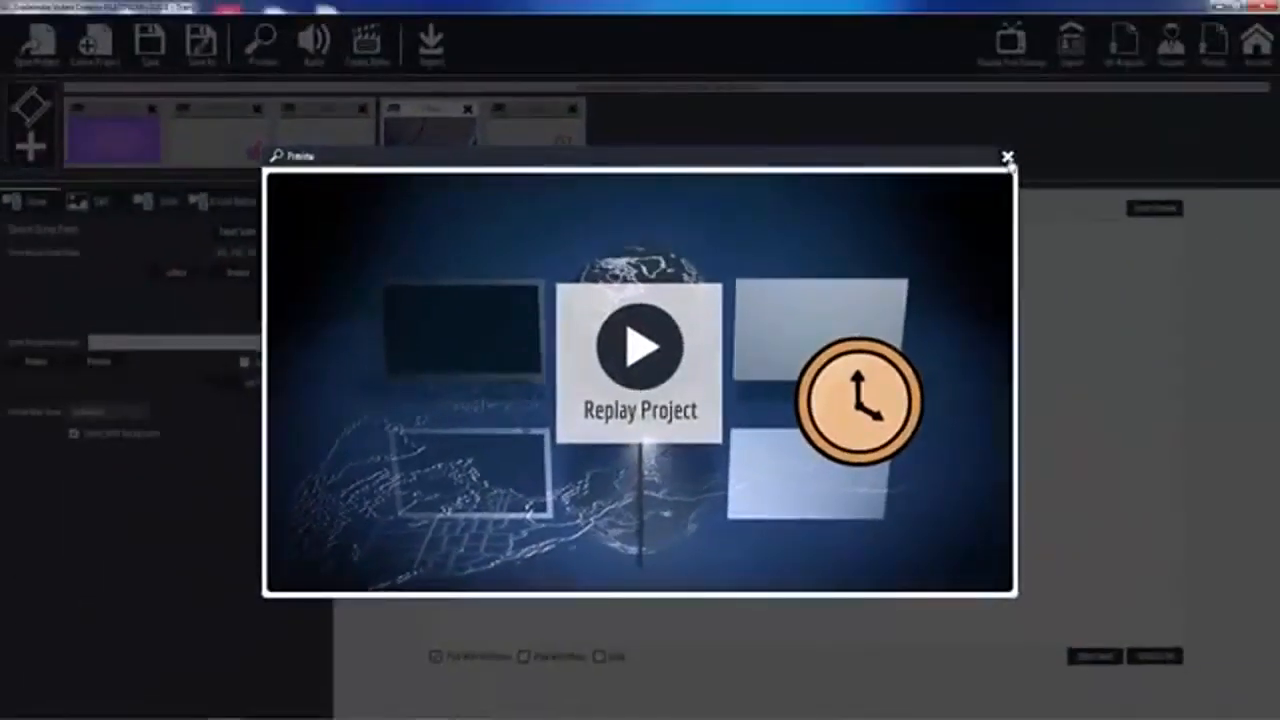
pyautogui.click(1008, 158)
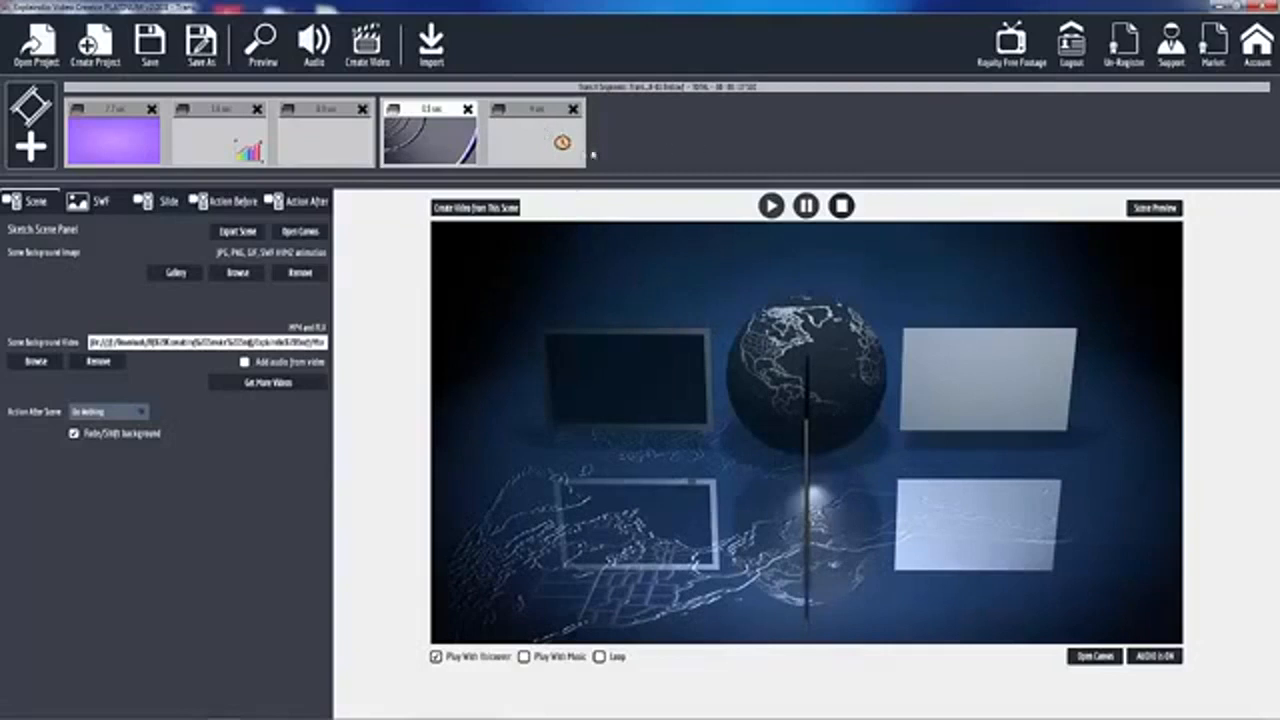
# Add the Flash animation Trans_II-02 Start from the Trans II Segments folder to the clock scene's canvas and scale it to full screen.
pyautogui.click(535, 124)
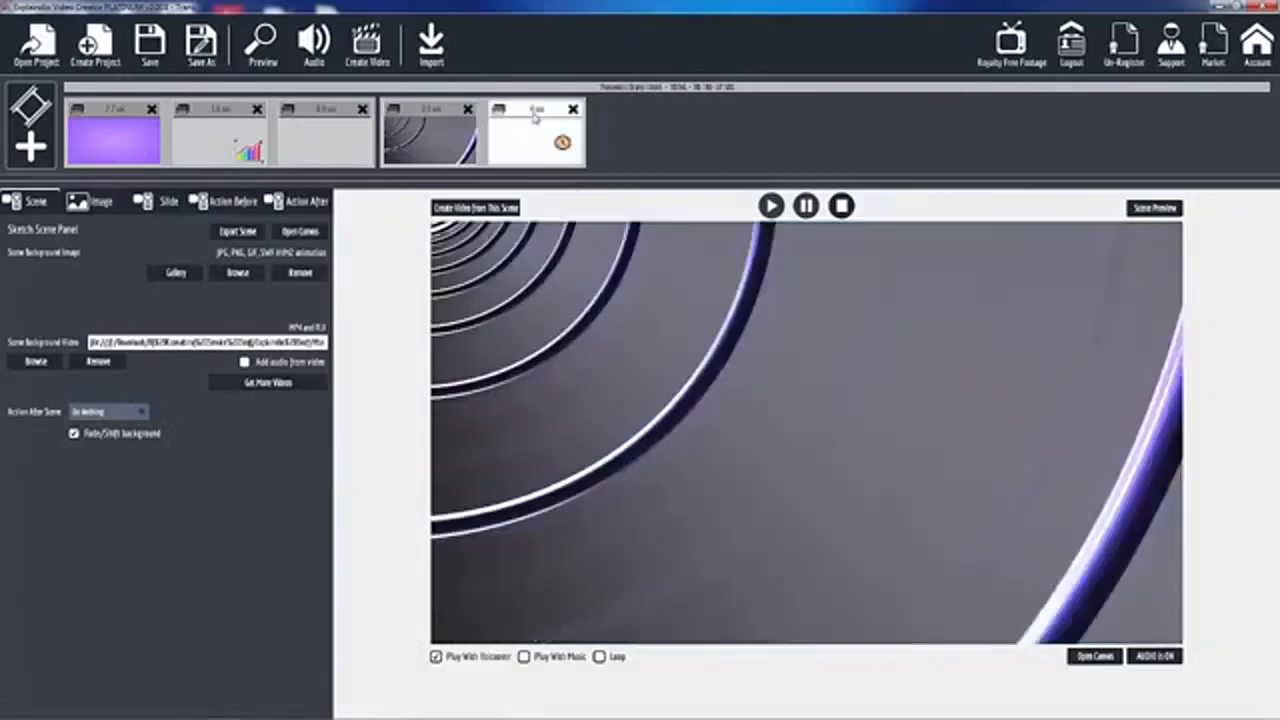
pyautogui.click(1098, 657)
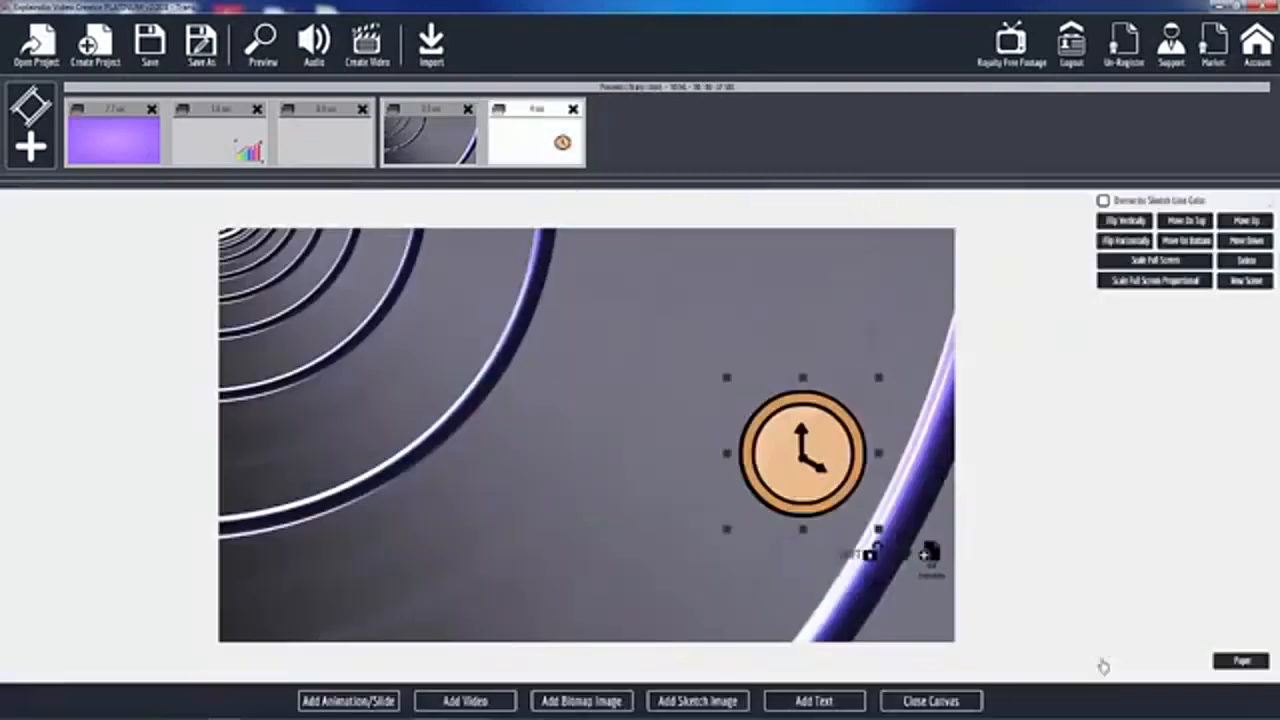
pyautogui.click(348, 701)
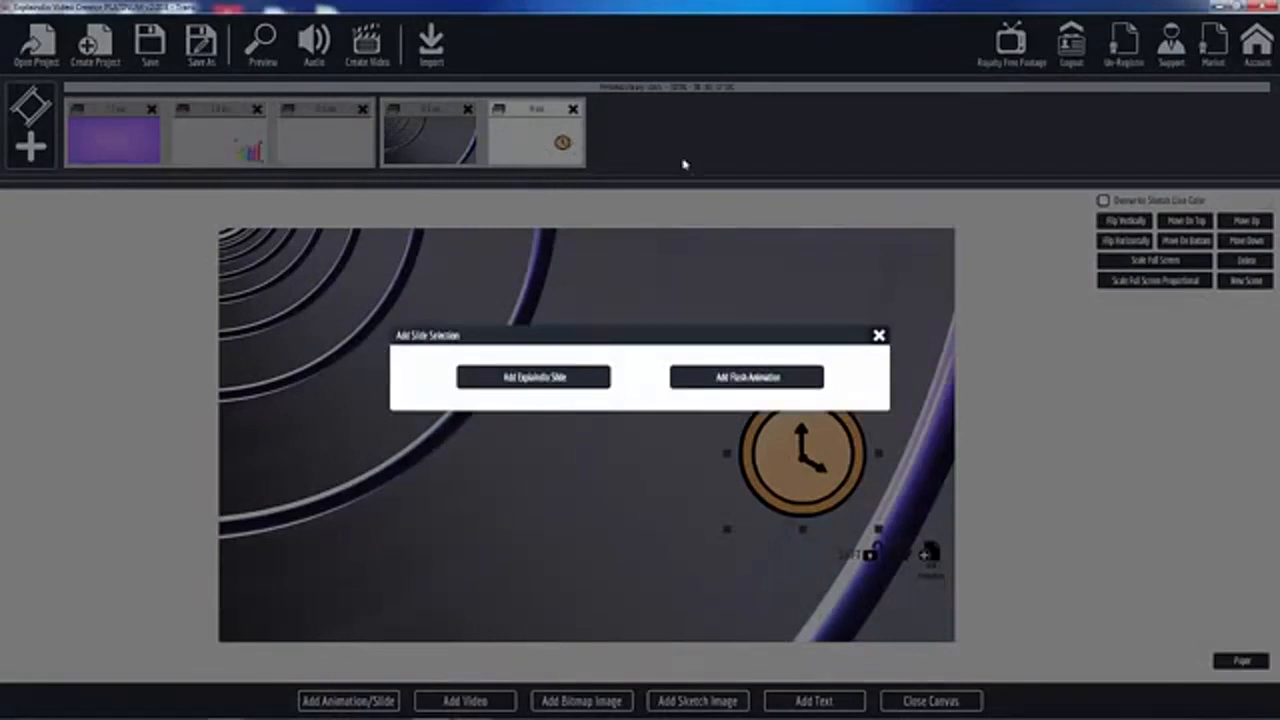
pyautogui.click(727, 386)
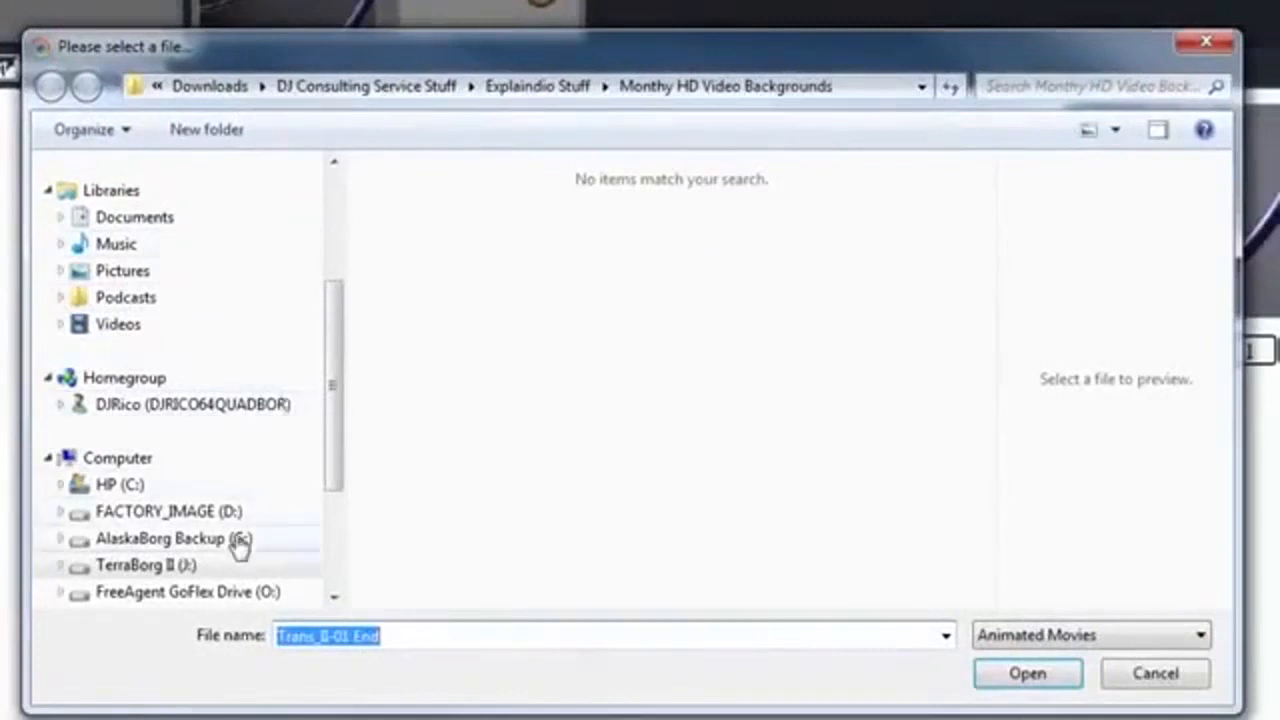
pyautogui.click(180, 565)
pyautogui.moveTo(986, 414); pyautogui.dragTo(990, 525)
pyautogui.doubleClick(416, 575)
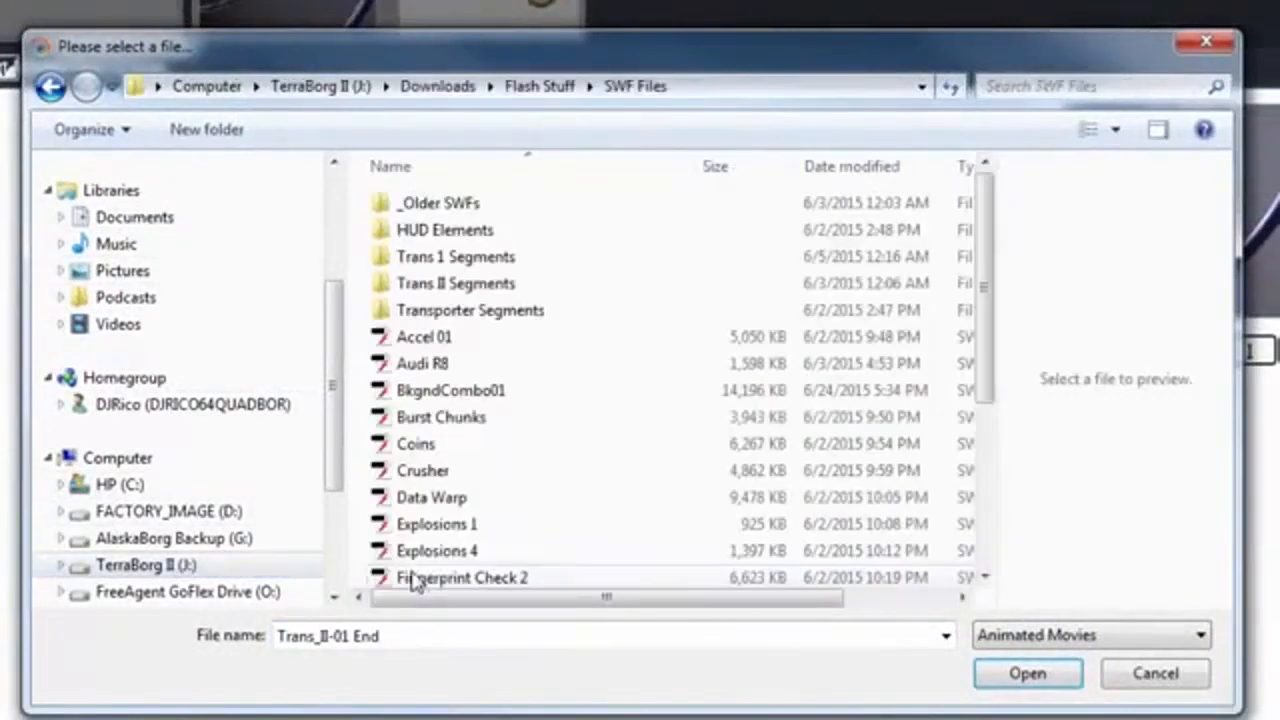
pyautogui.doubleClick(443, 285)
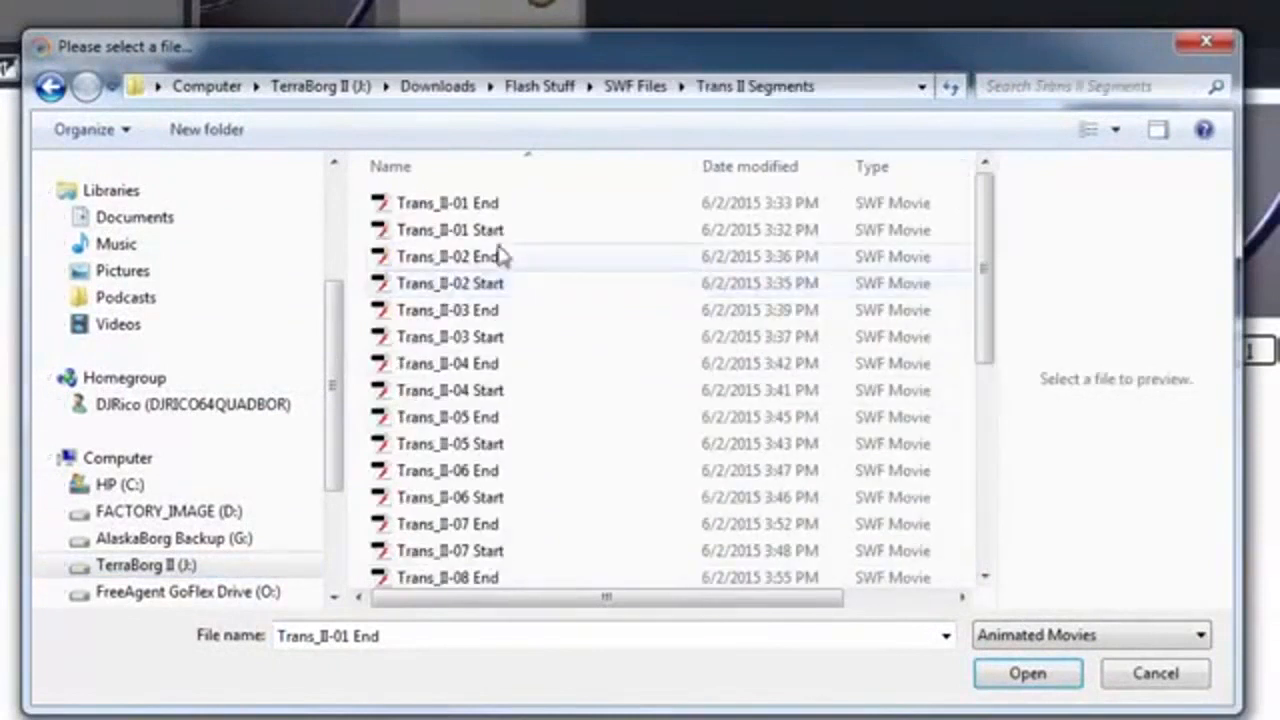
pyautogui.click(450, 289)
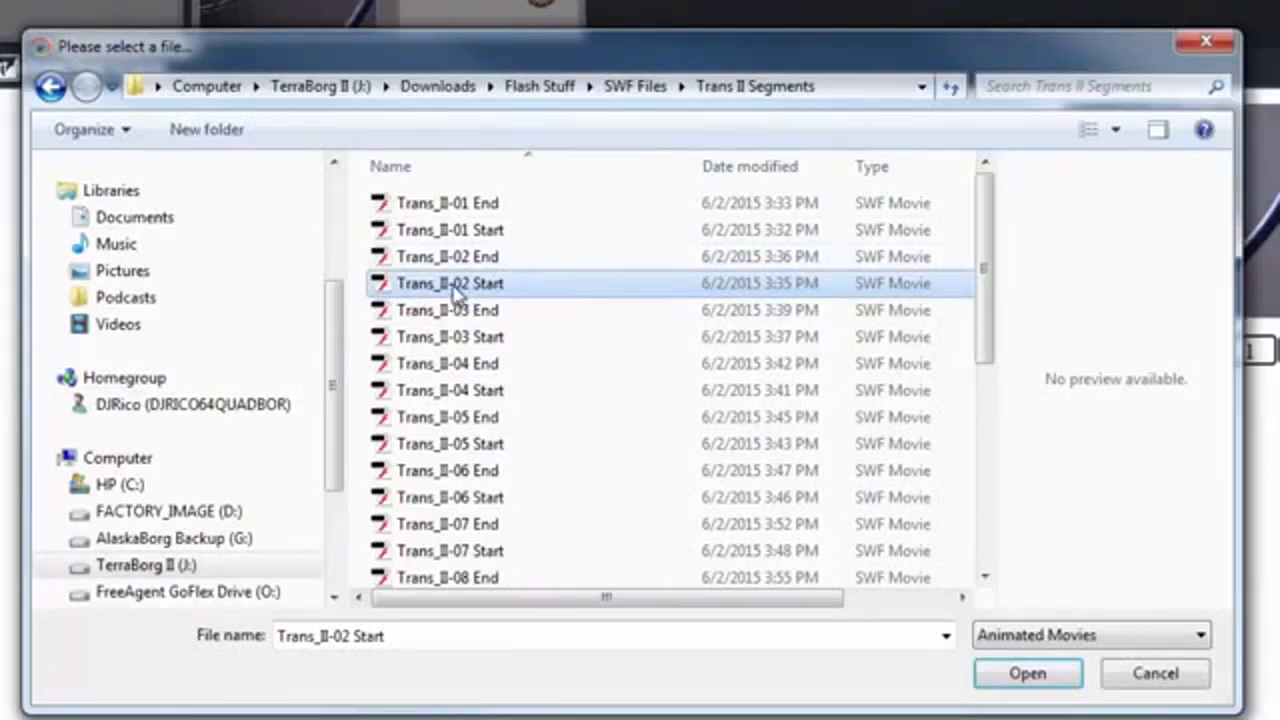
pyautogui.click(1023, 676)
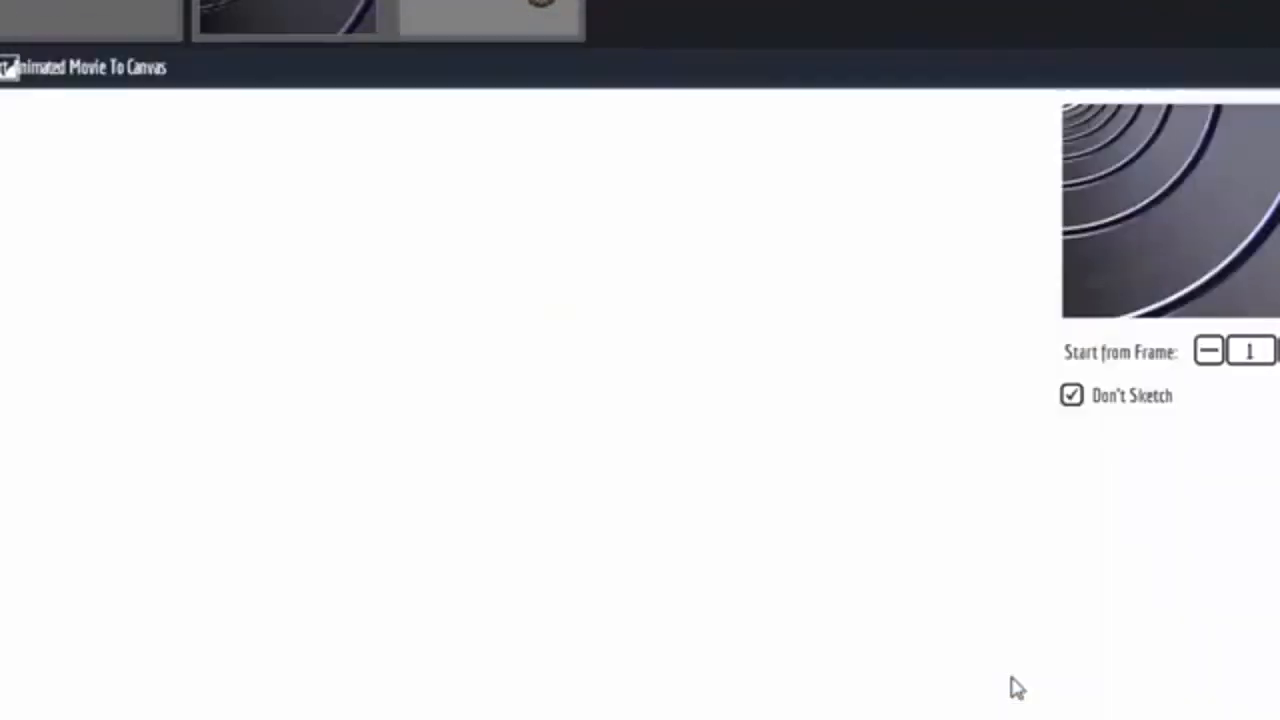
pyautogui.click(1214, 660)
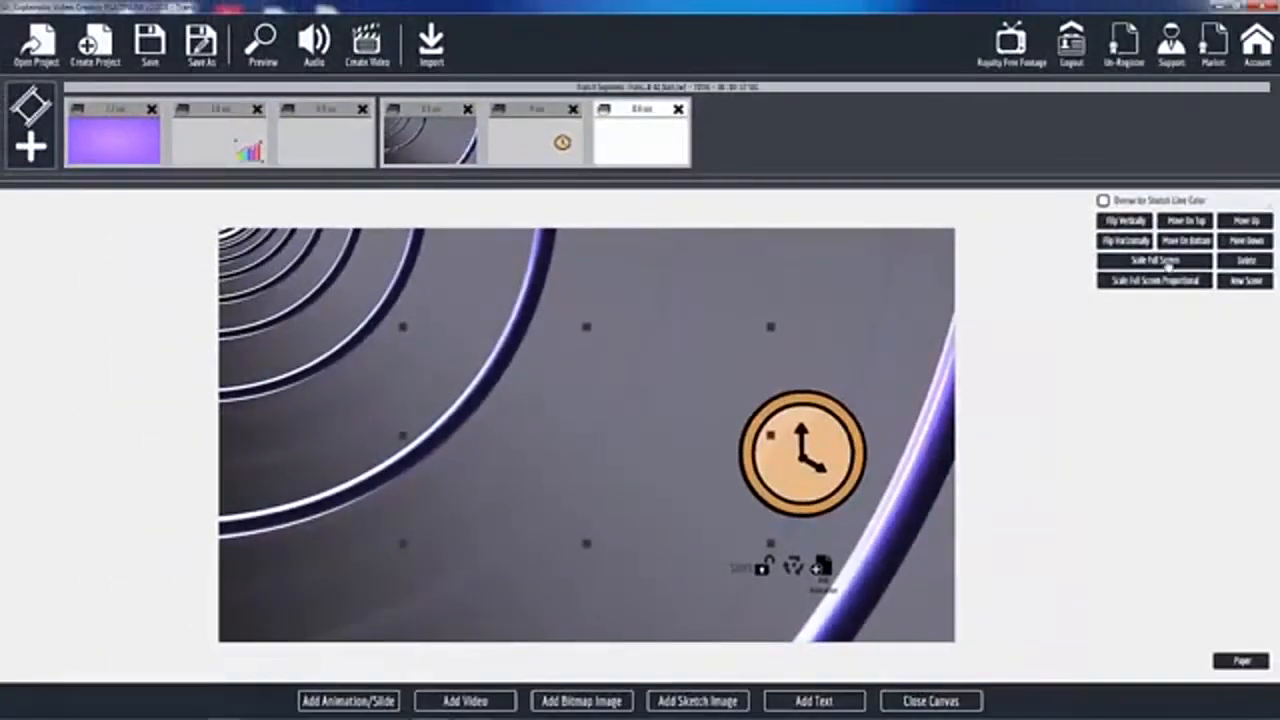
pyautogui.click(1166, 264)
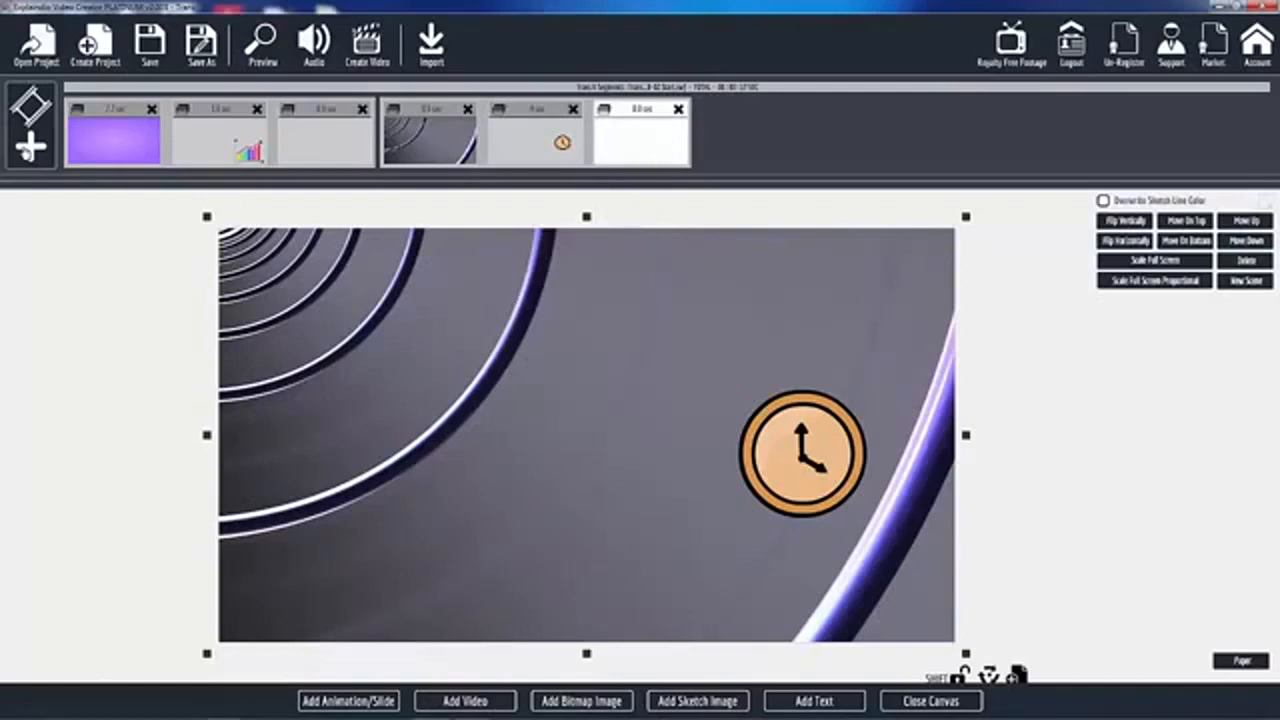
# Create a new scene and add the Flash animation Trans_II-02 End to it, scaled to full screen.
pyautogui.click(34, 148)
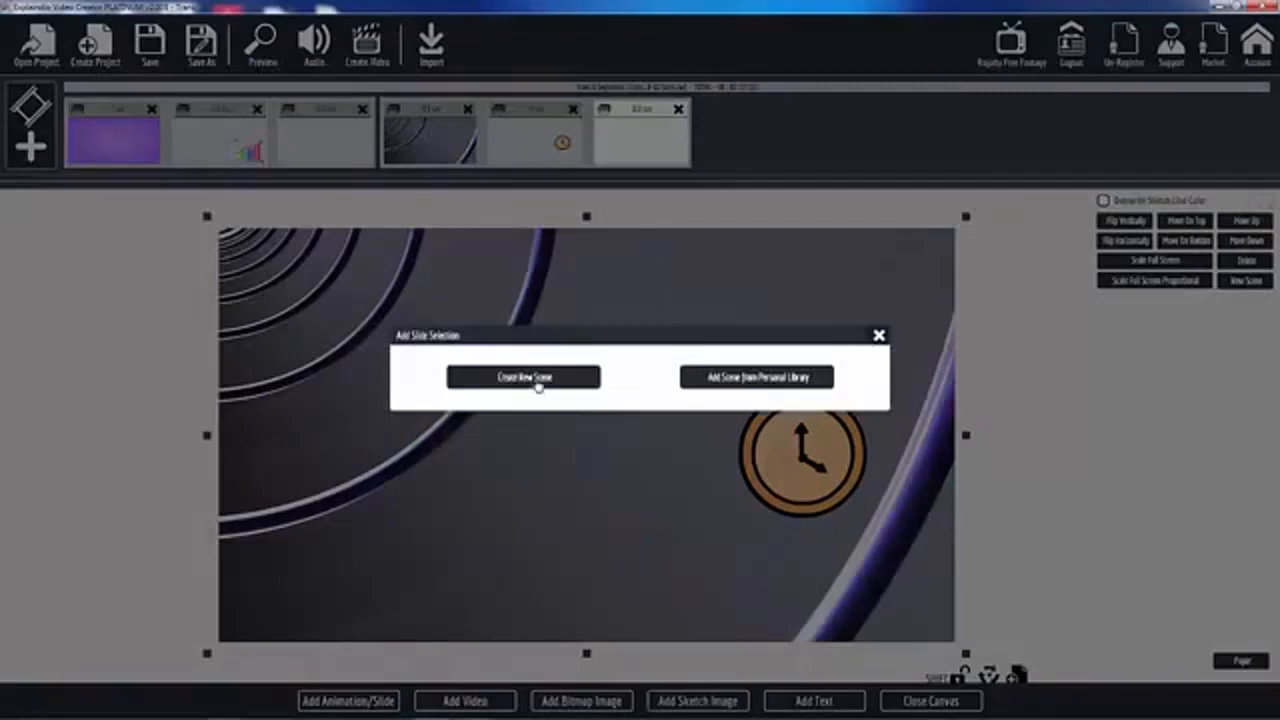
pyautogui.click(526, 377)
pyautogui.click(350, 701)
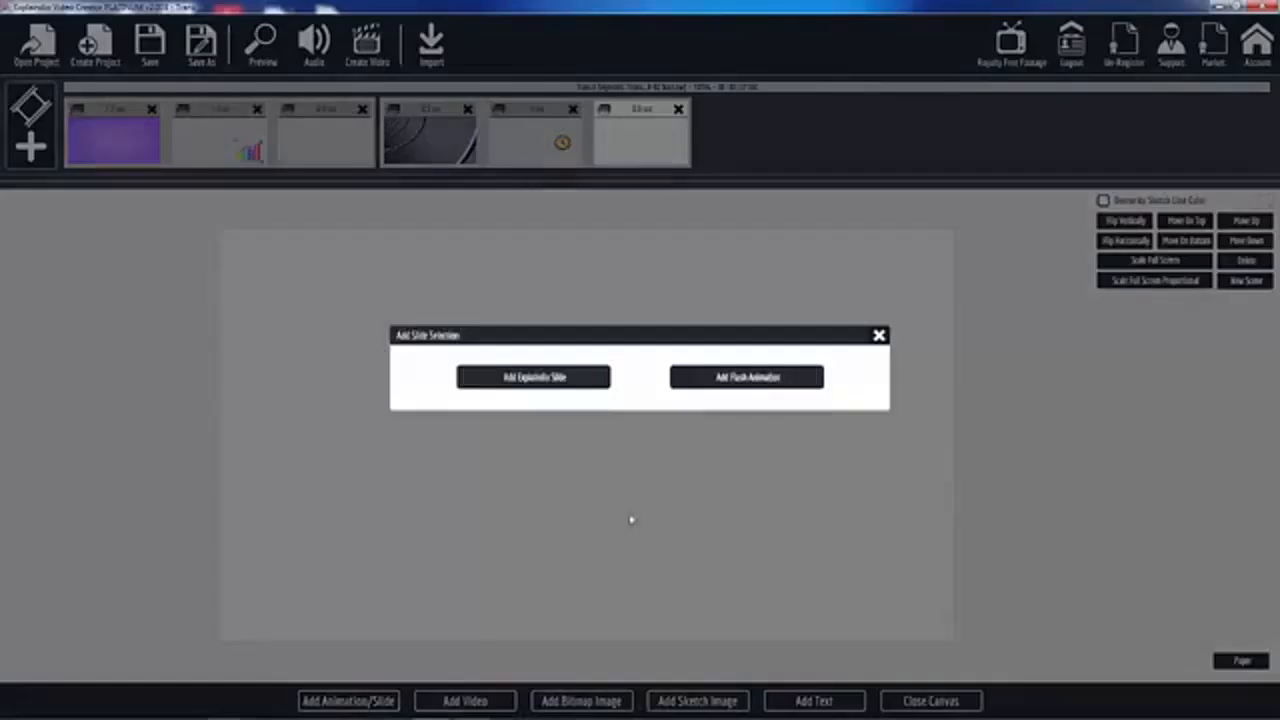
pyautogui.click(748, 378)
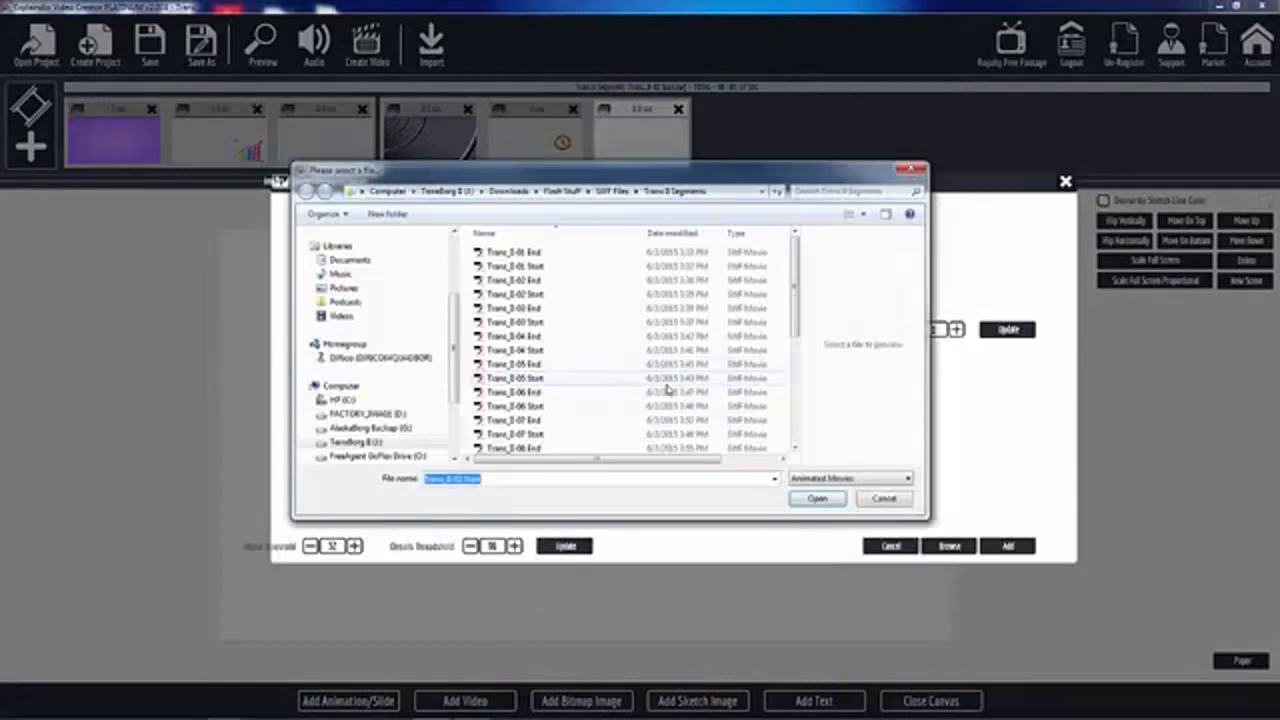
pyautogui.click(524, 283)
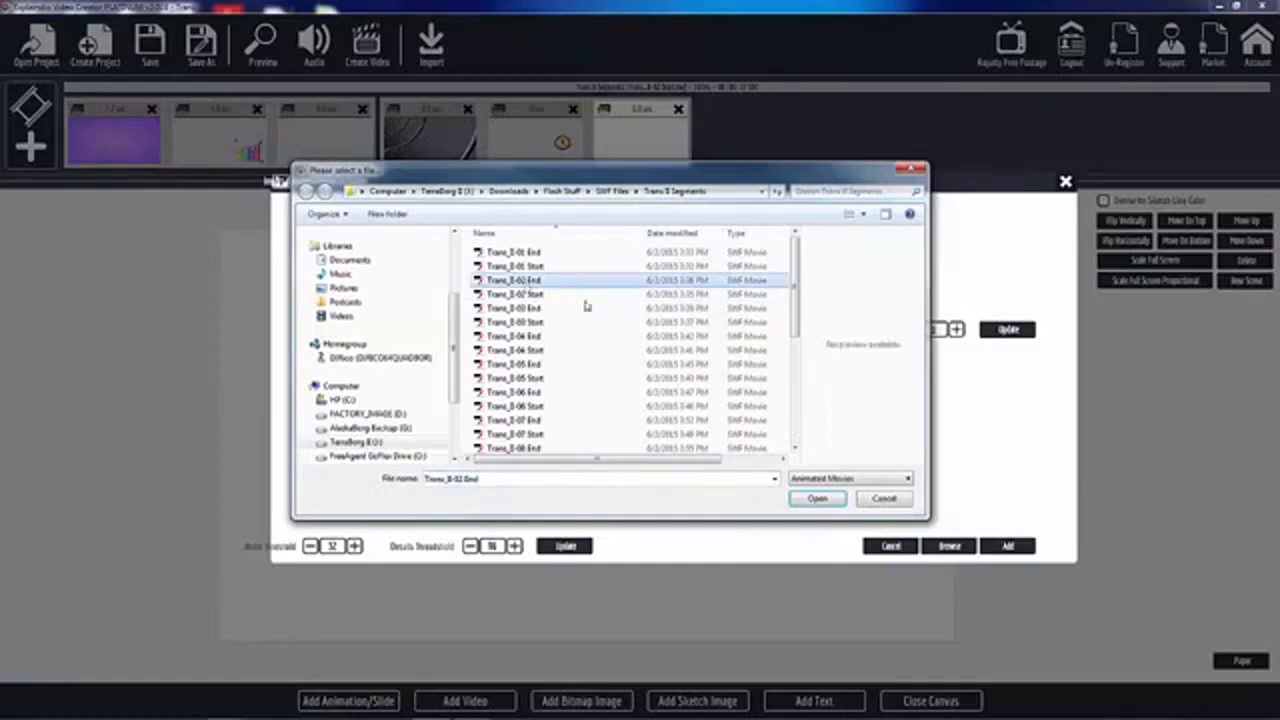
pyautogui.click(818, 499)
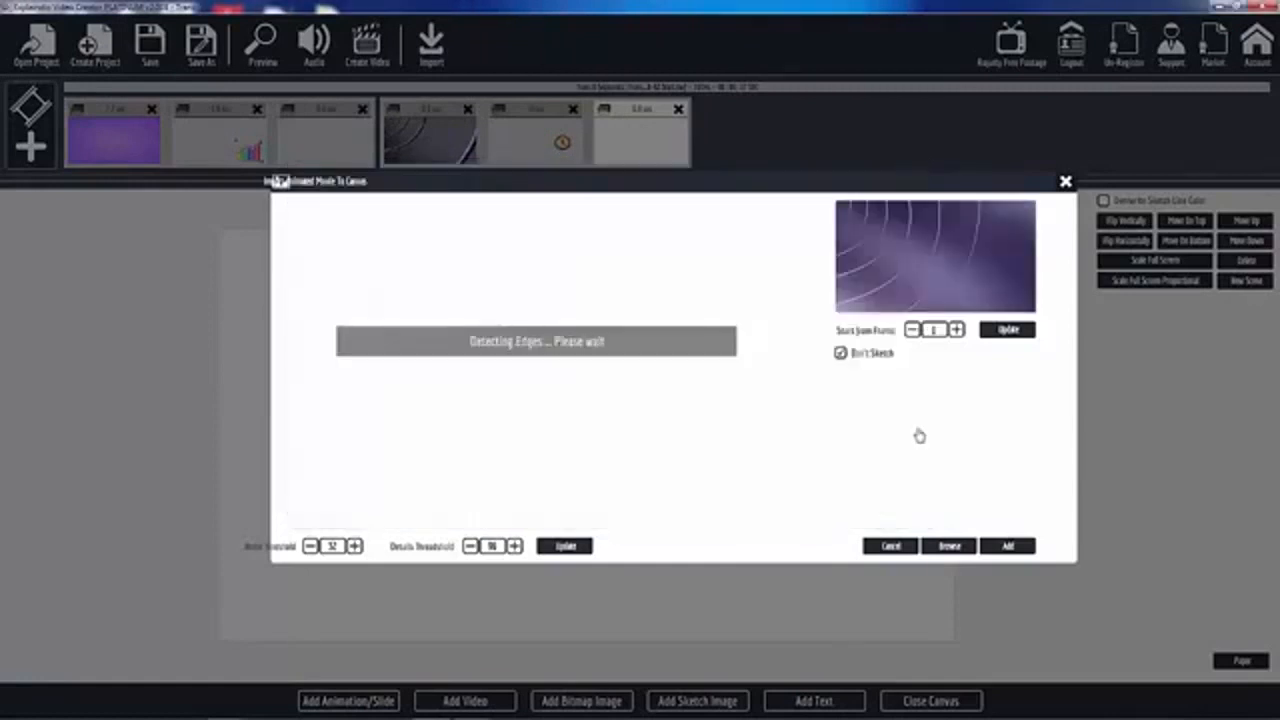
pyautogui.click(1016, 548)
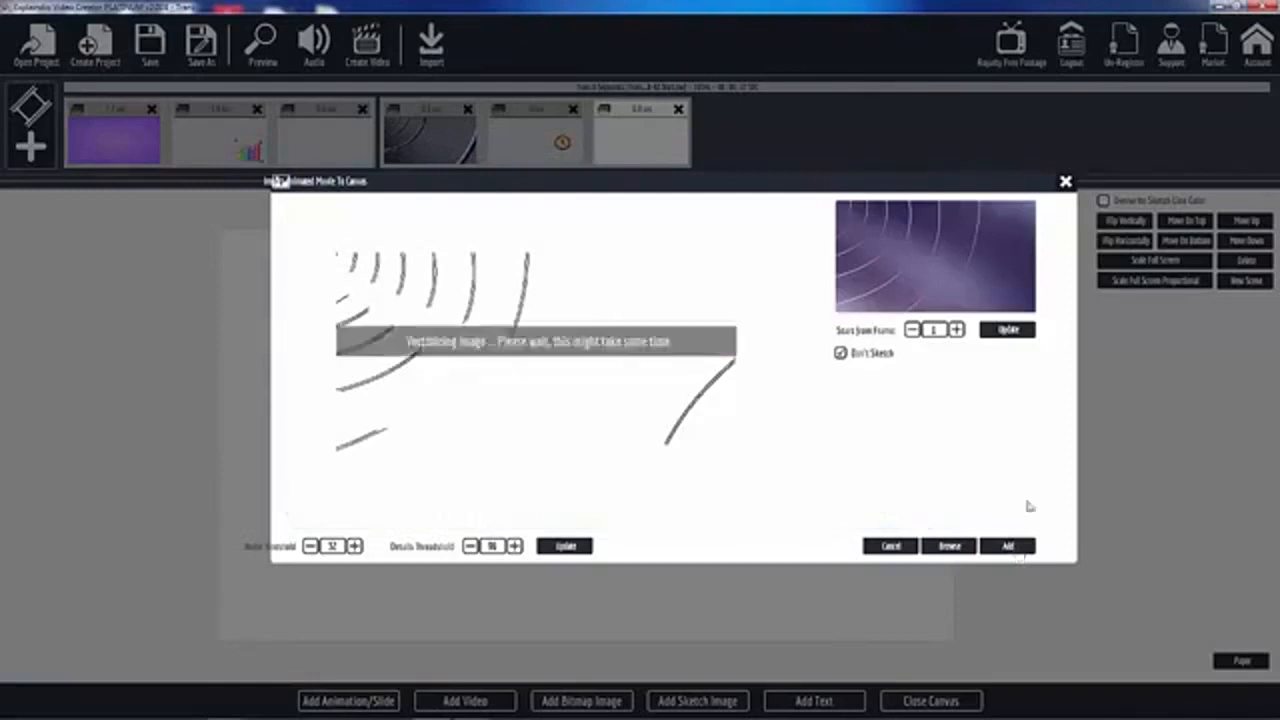
pyautogui.click(1148, 263)
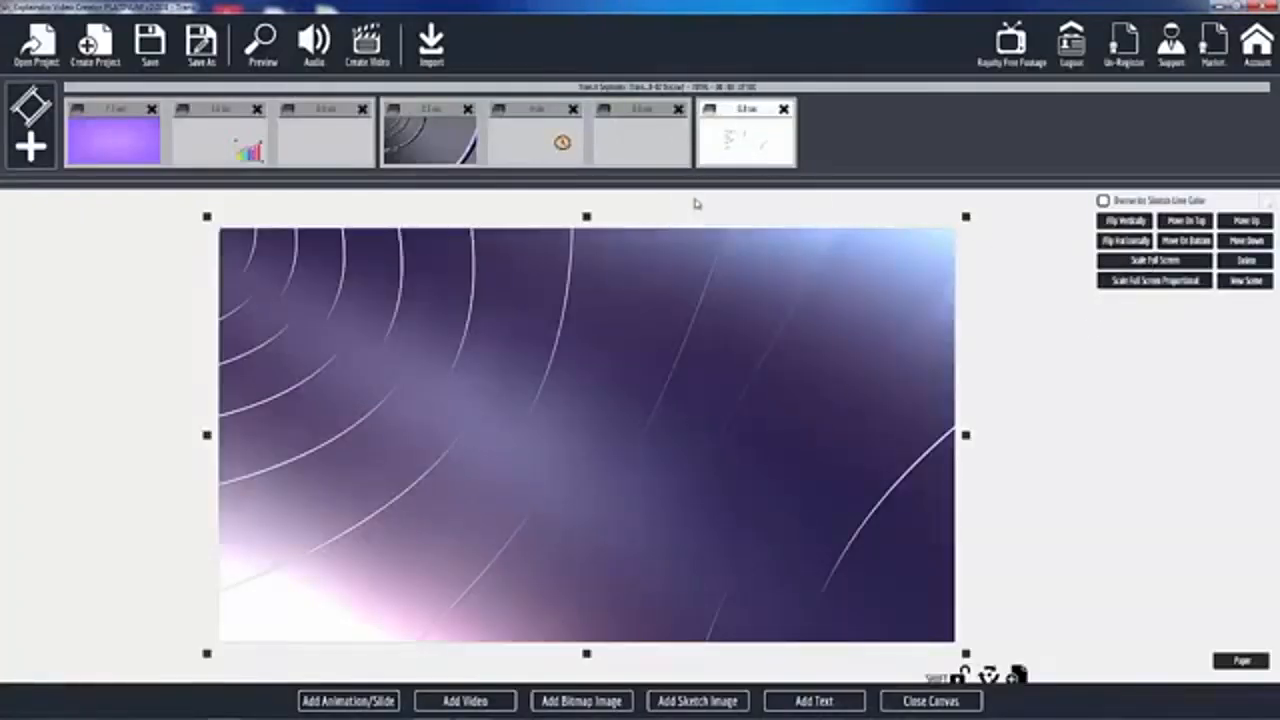
# Compare the Trans_II-02 Start and Trans_II-02 End slides, and delete the Trans_II-02 End animation.
pyautogui.click(651, 117)
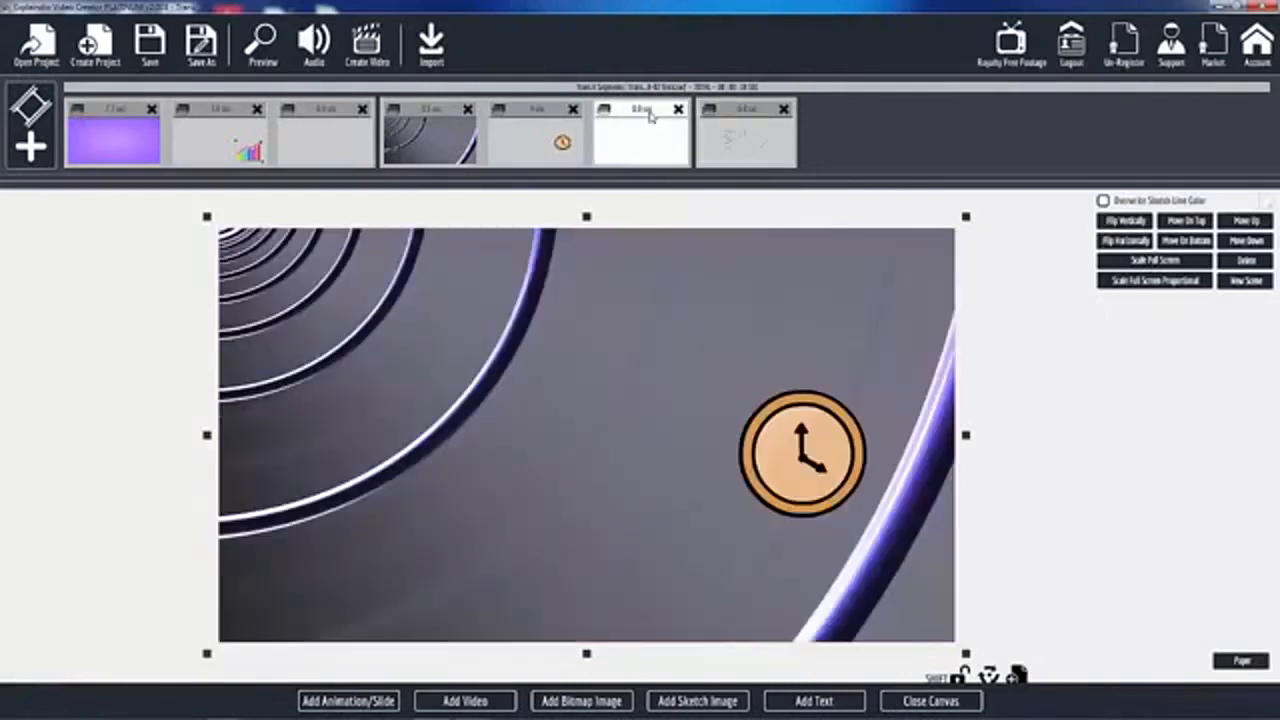
pyautogui.click(742, 116)
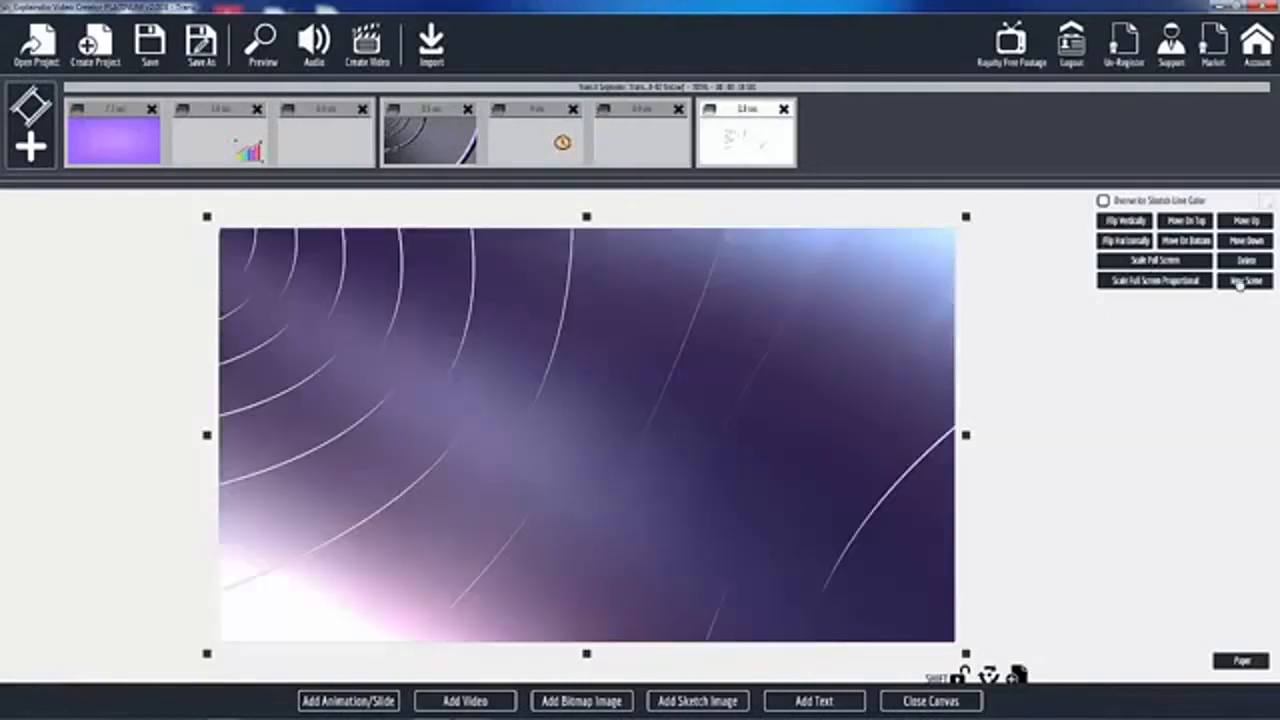
pyautogui.click(1250, 261)
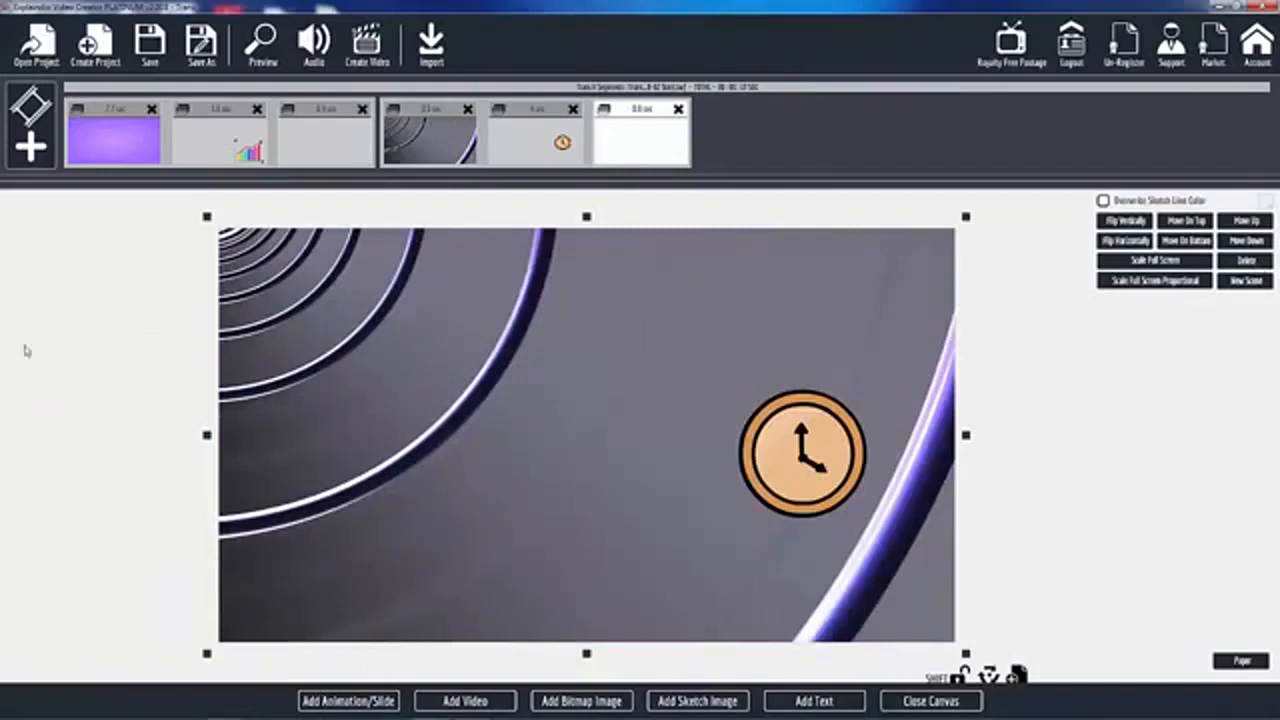
# Create a new scene and add the Flash animation Trans_II-01 End from the Trans II Segments folder, scaled to full screen.
pyautogui.click(31, 147)
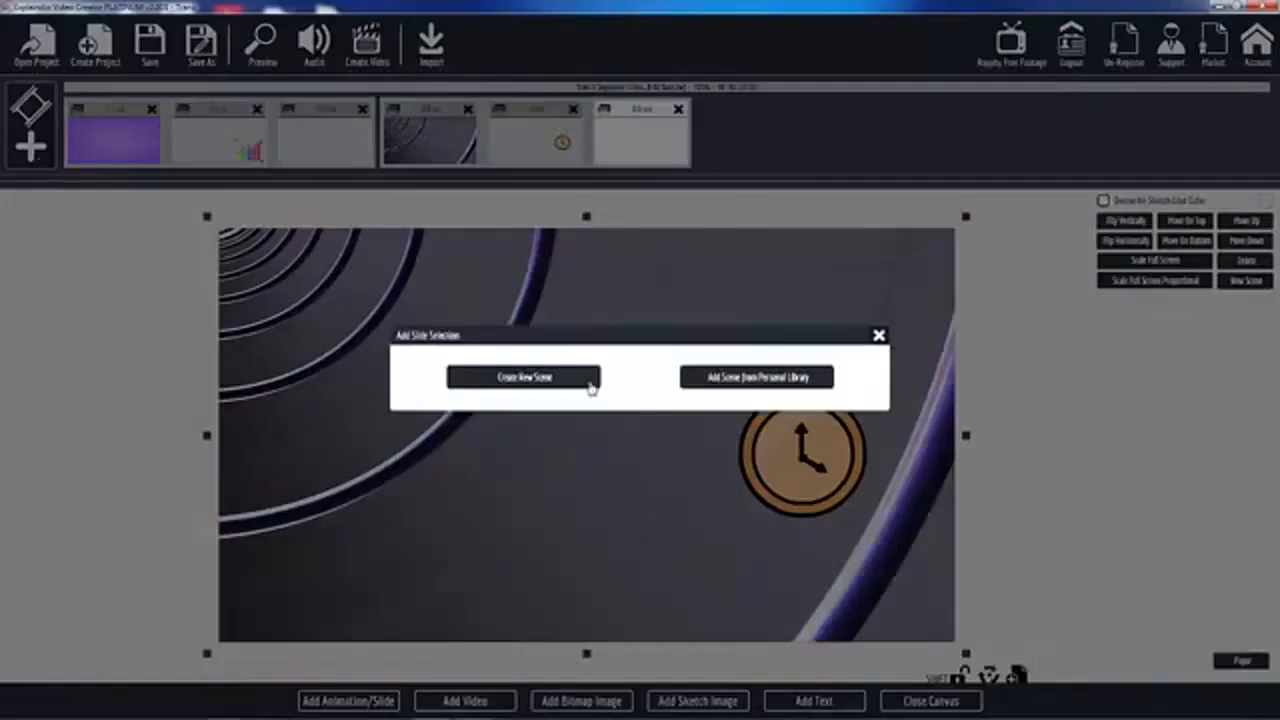
pyautogui.click(588, 384)
pyautogui.click(349, 701)
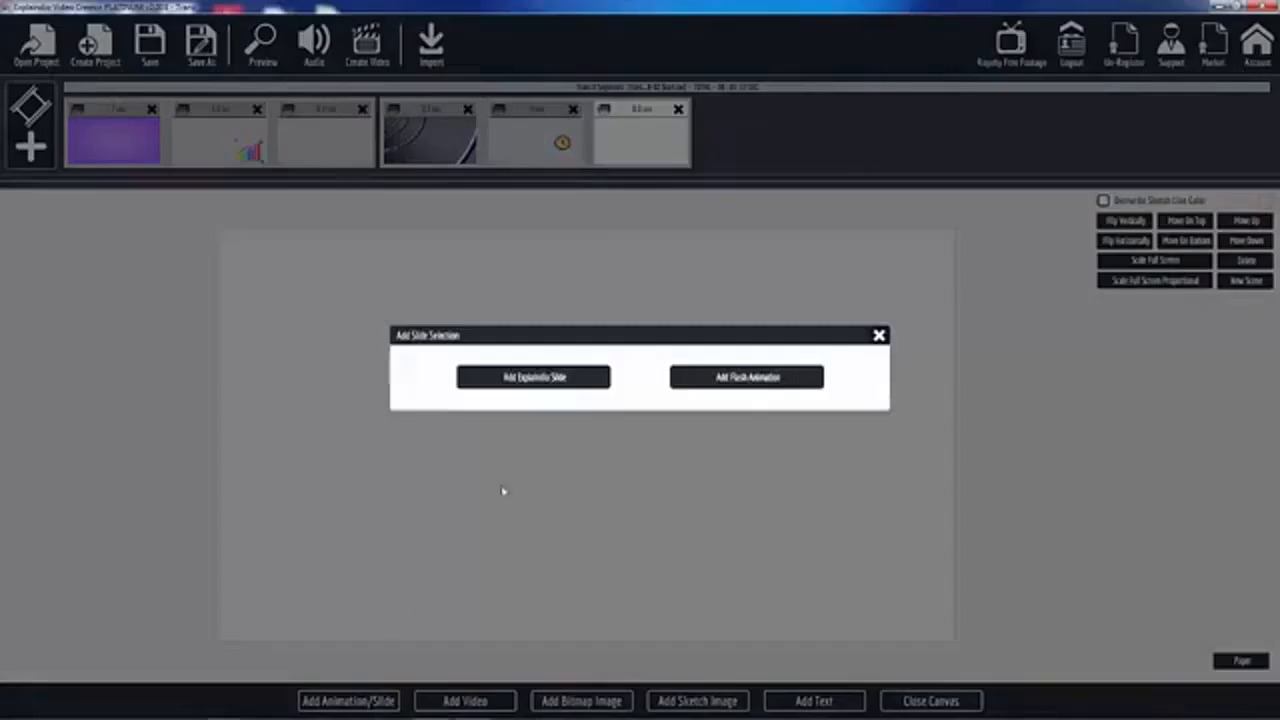
pyautogui.click(740, 377)
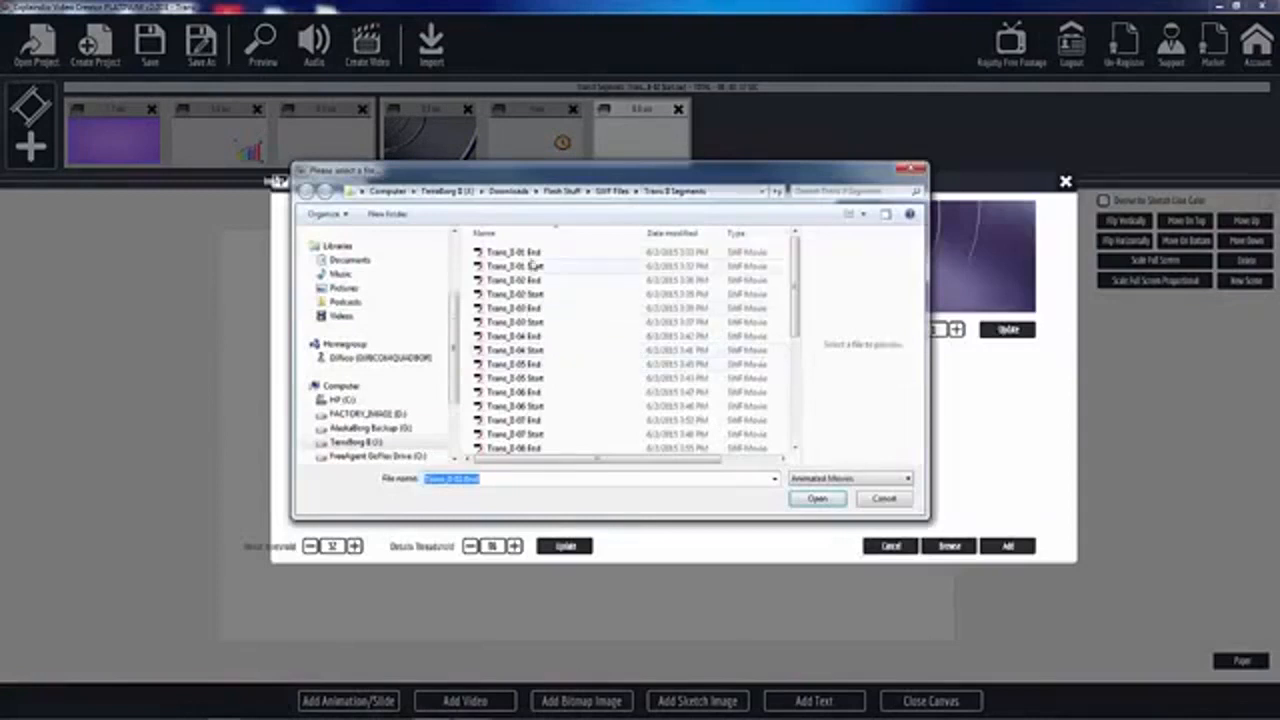
pyautogui.click(531, 256)
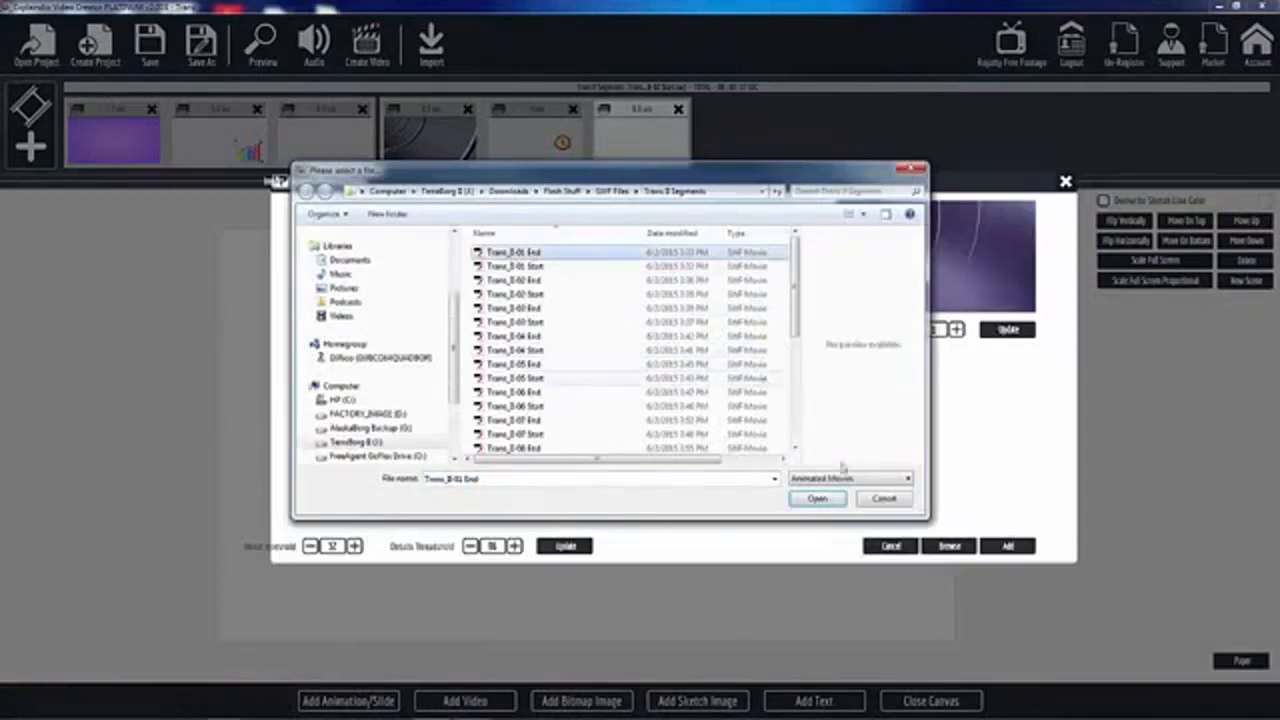
pyautogui.click(818, 499)
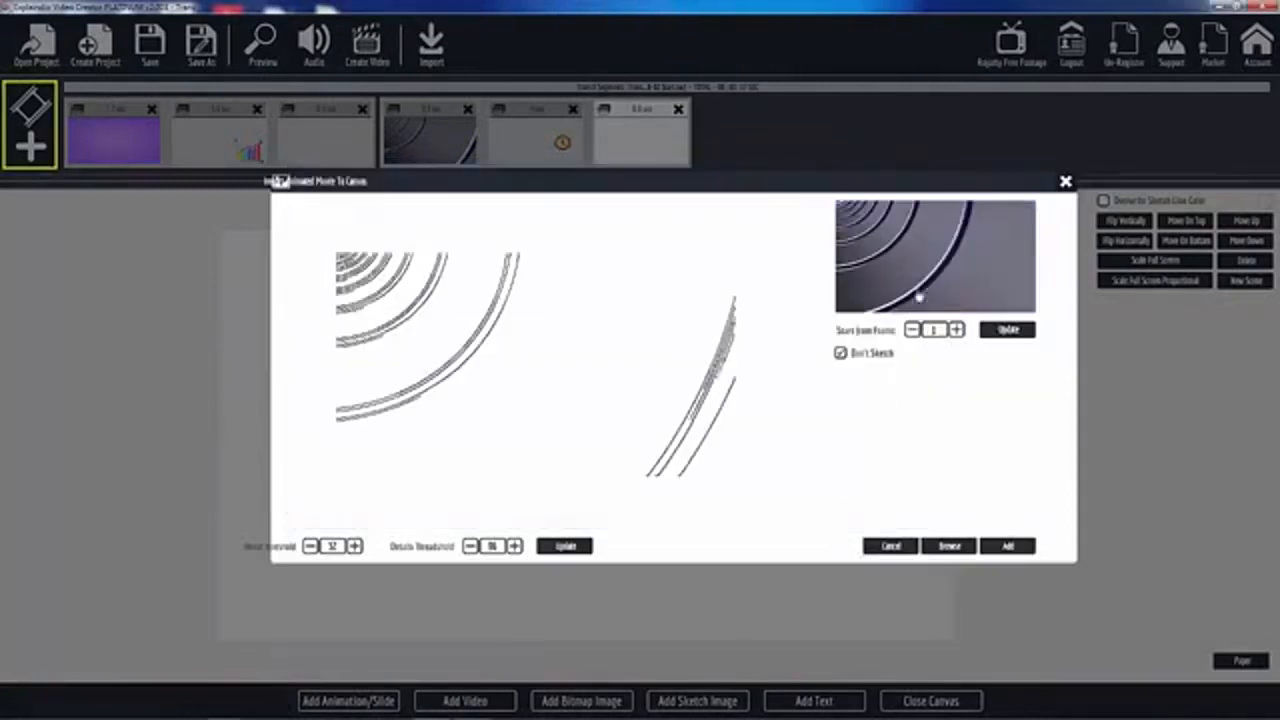
pyautogui.click(1005, 548)
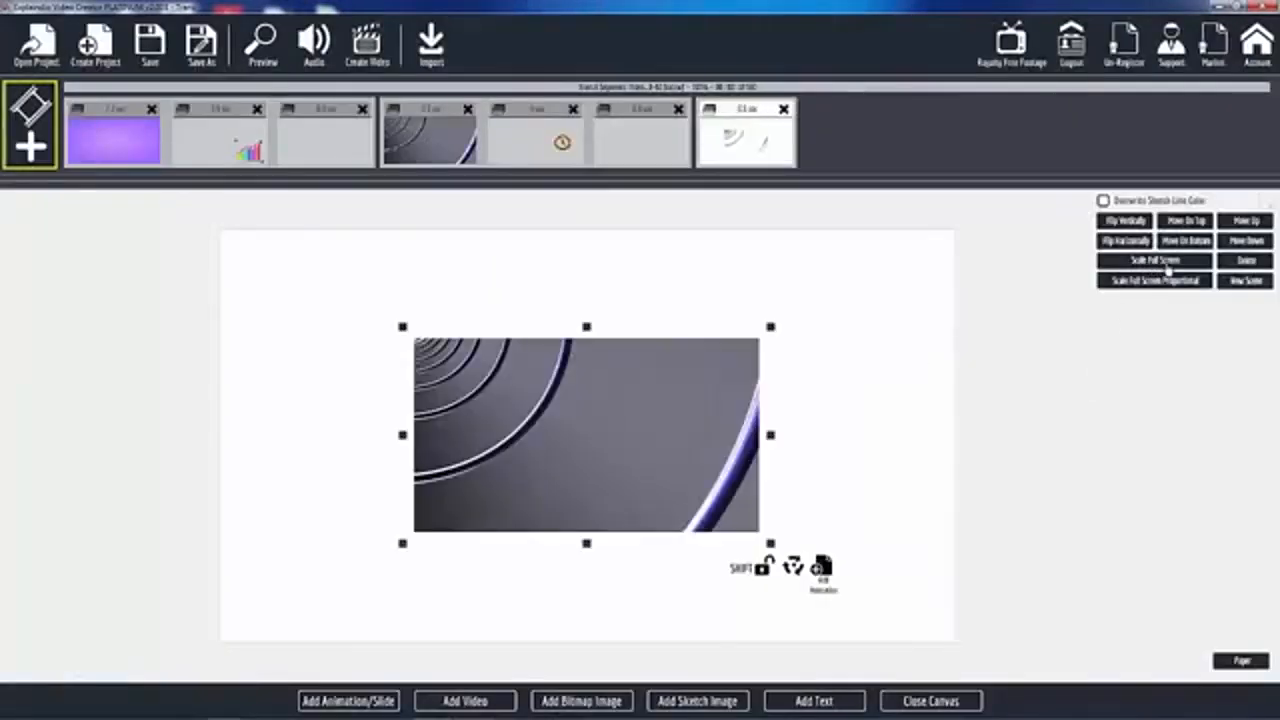
pyautogui.click(1166, 266)
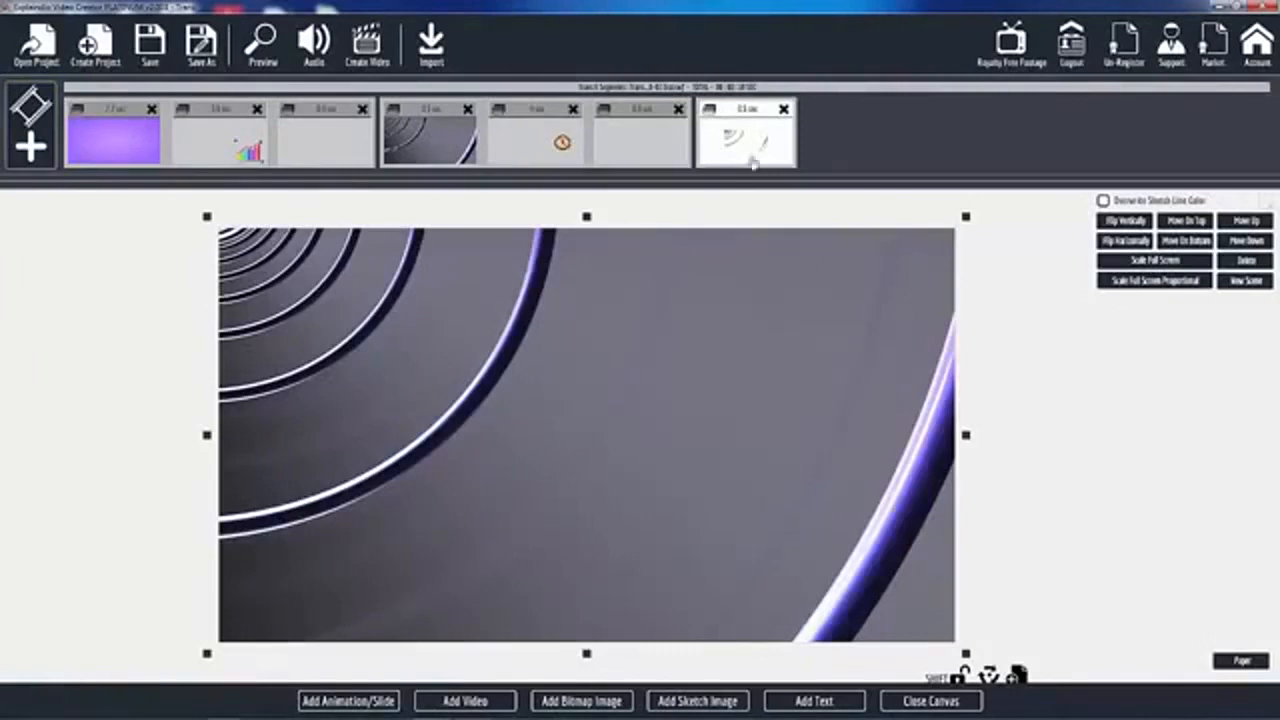
# Add a tablet sketch image to the new scene, enlarge it on the right half of the canvas, and preview the scene.
pyautogui.click(697, 701)
pyautogui.click(819, 444)
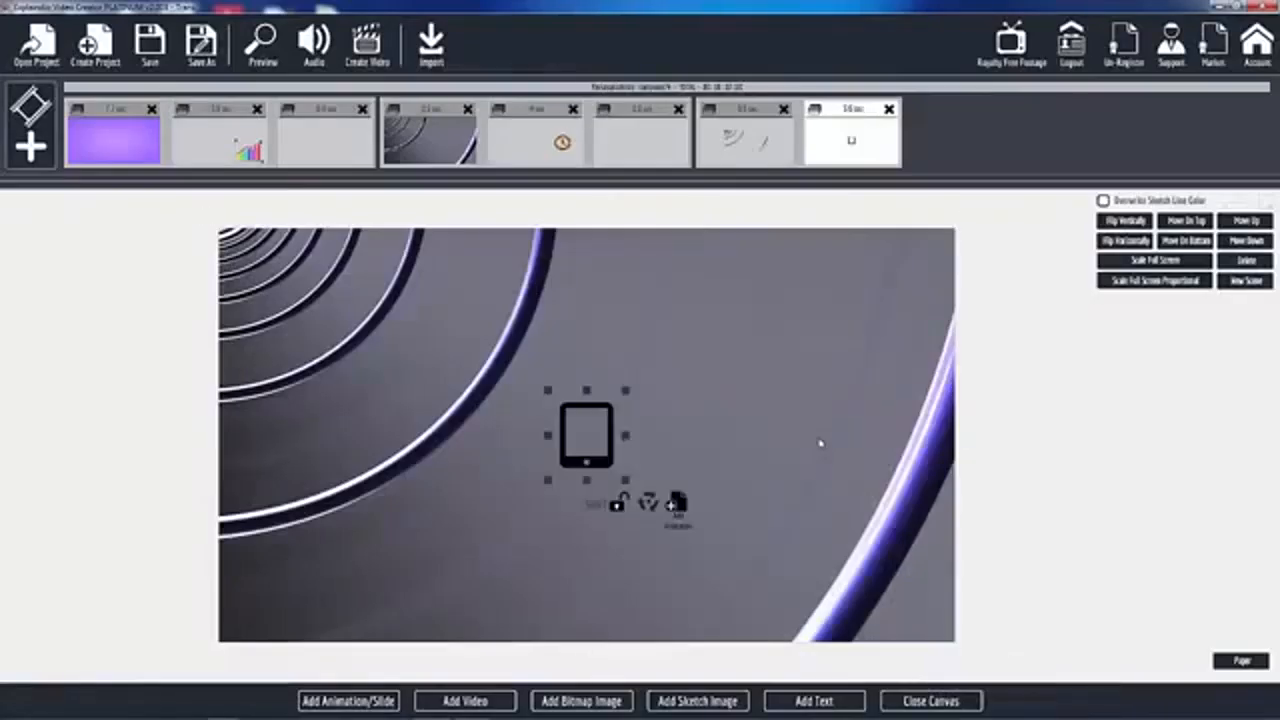
pyautogui.moveTo(626, 484)
pyautogui.mouseDown()
pyautogui.moveTo(724, 541)
pyautogui.moveTo(716, 584)
pyautogui.moveTo(827, 591)
pyautogui.mouseUp()
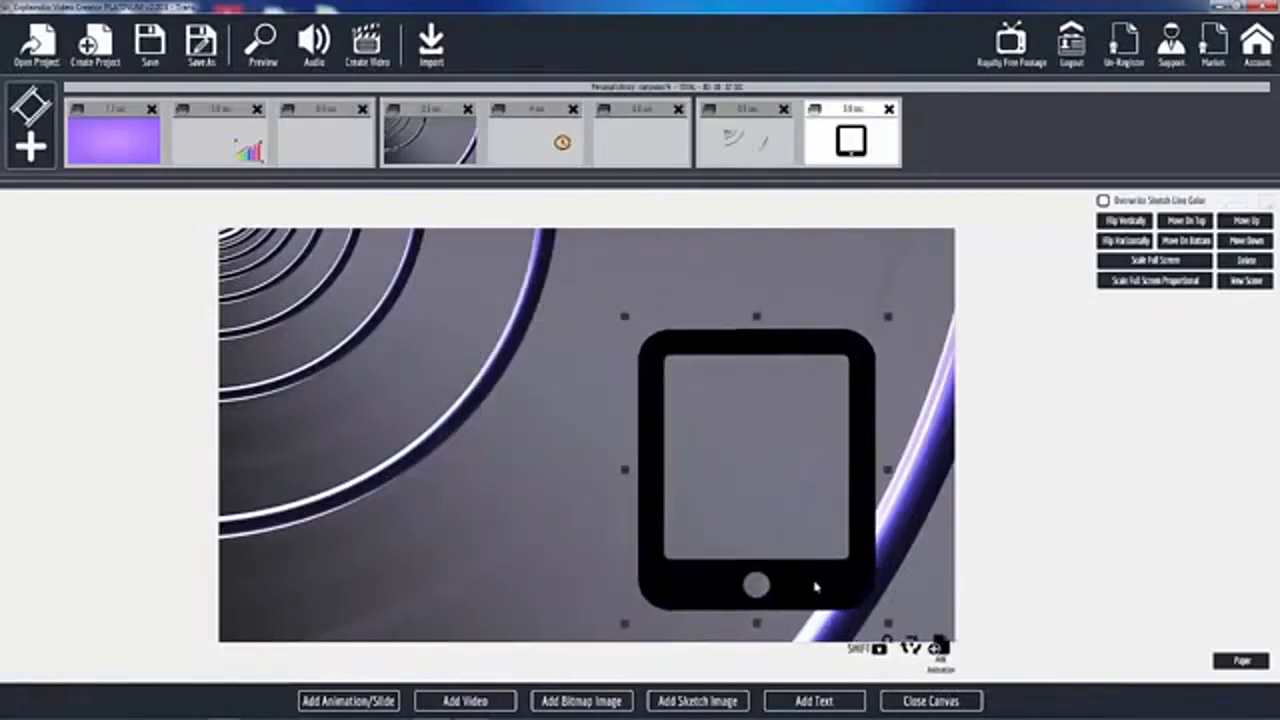
pyautogui.click(930, 701)
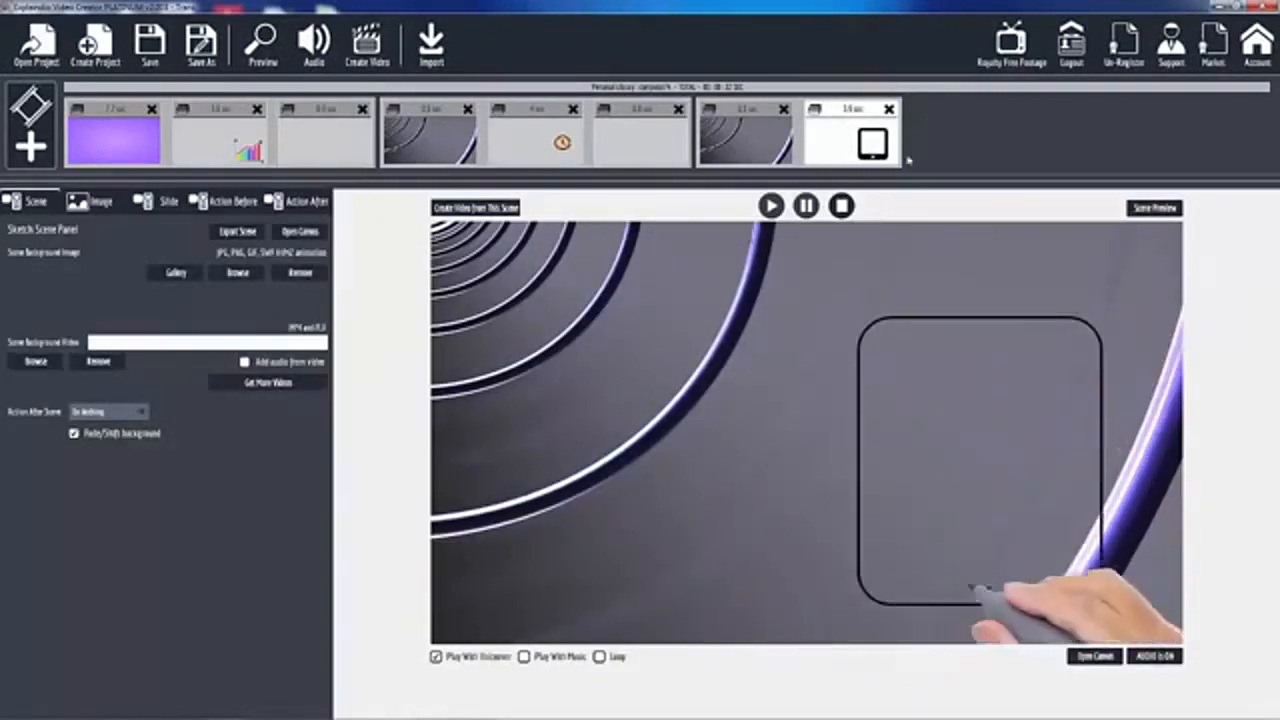
pyautogui.click(1145, 209)
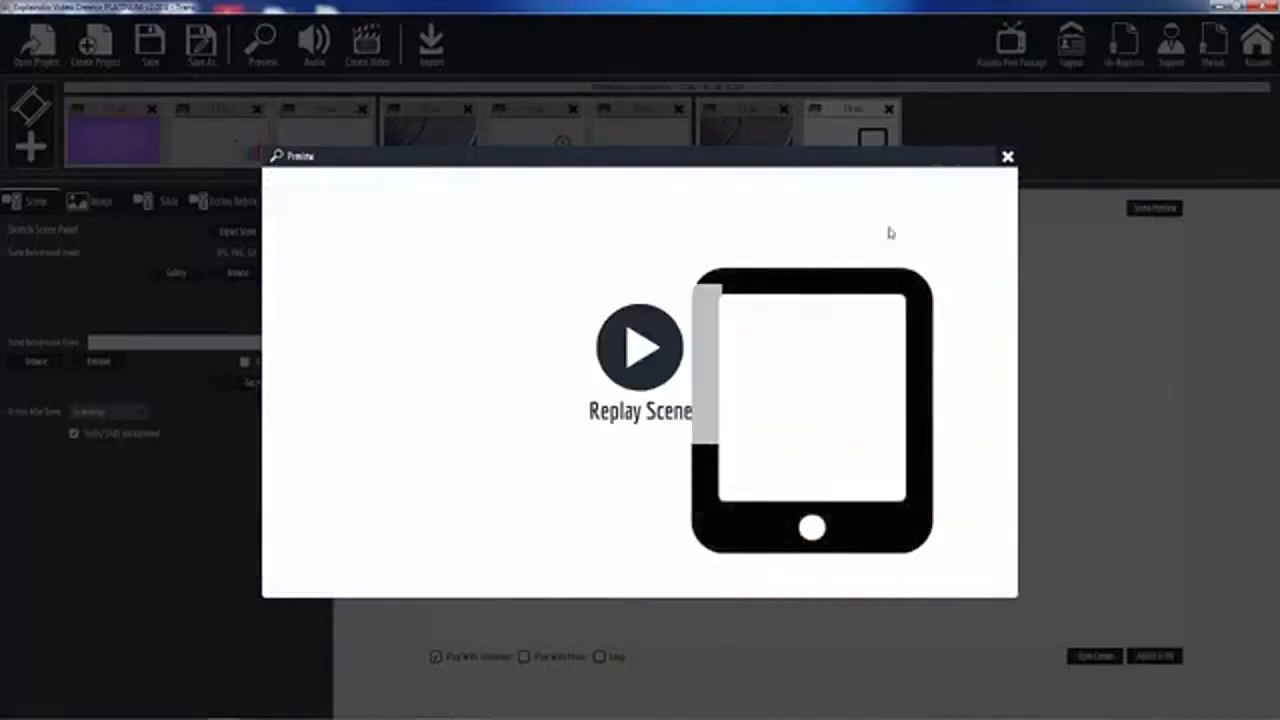
pyautogui.click(1007, 158)
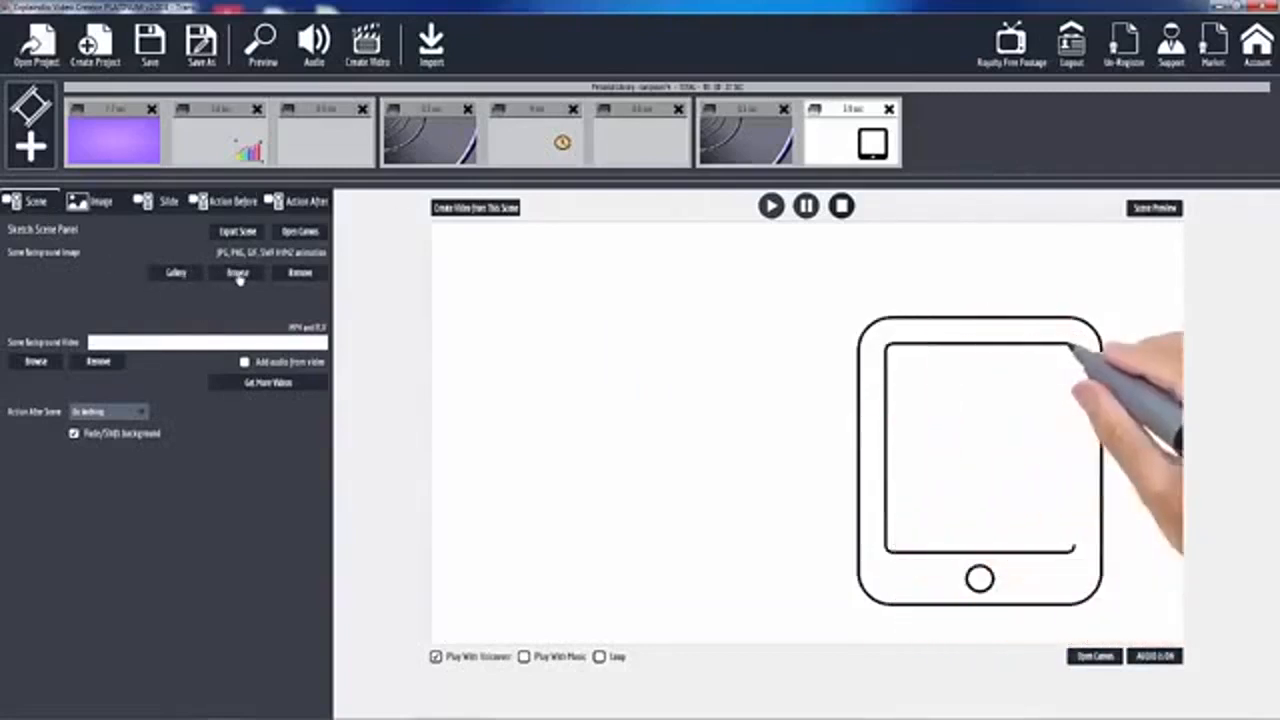
# Set the tablet scene's background video to _311 from the Monthly HD Video Backgrounds folder in Explaindio Stuff.
pyautogui.click(36, 362)
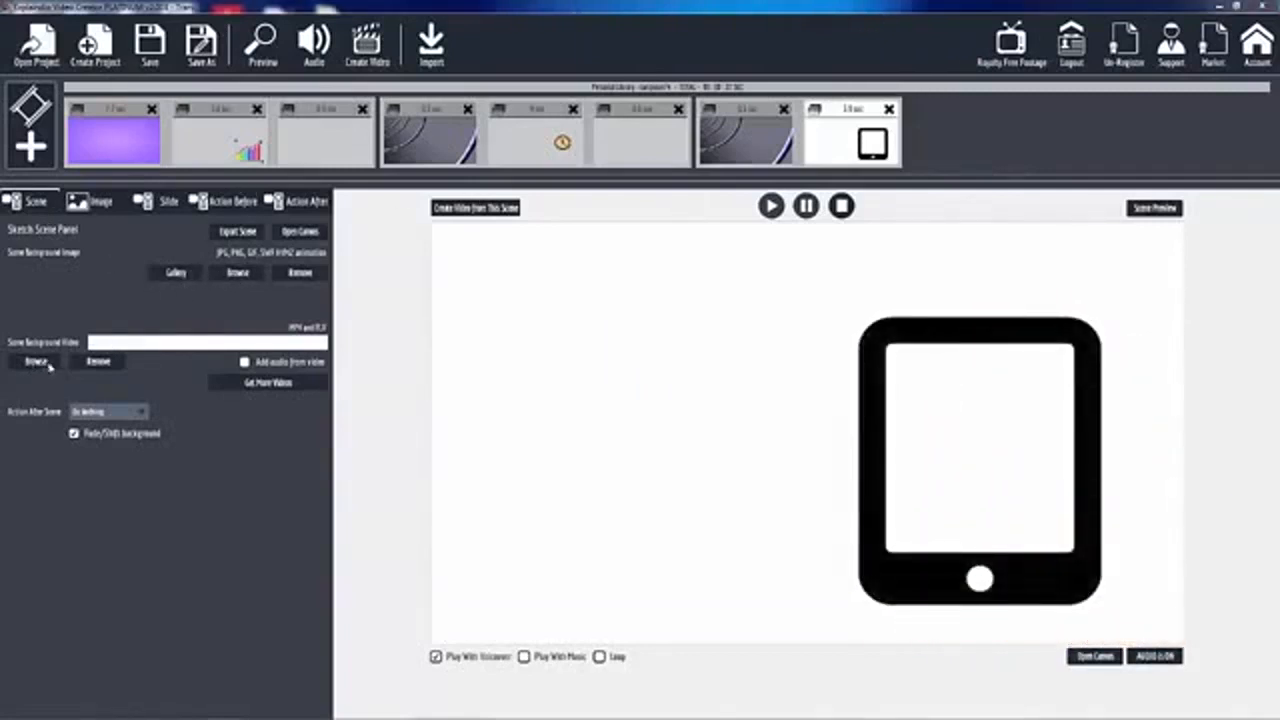
pyautogui.click(366, 443)
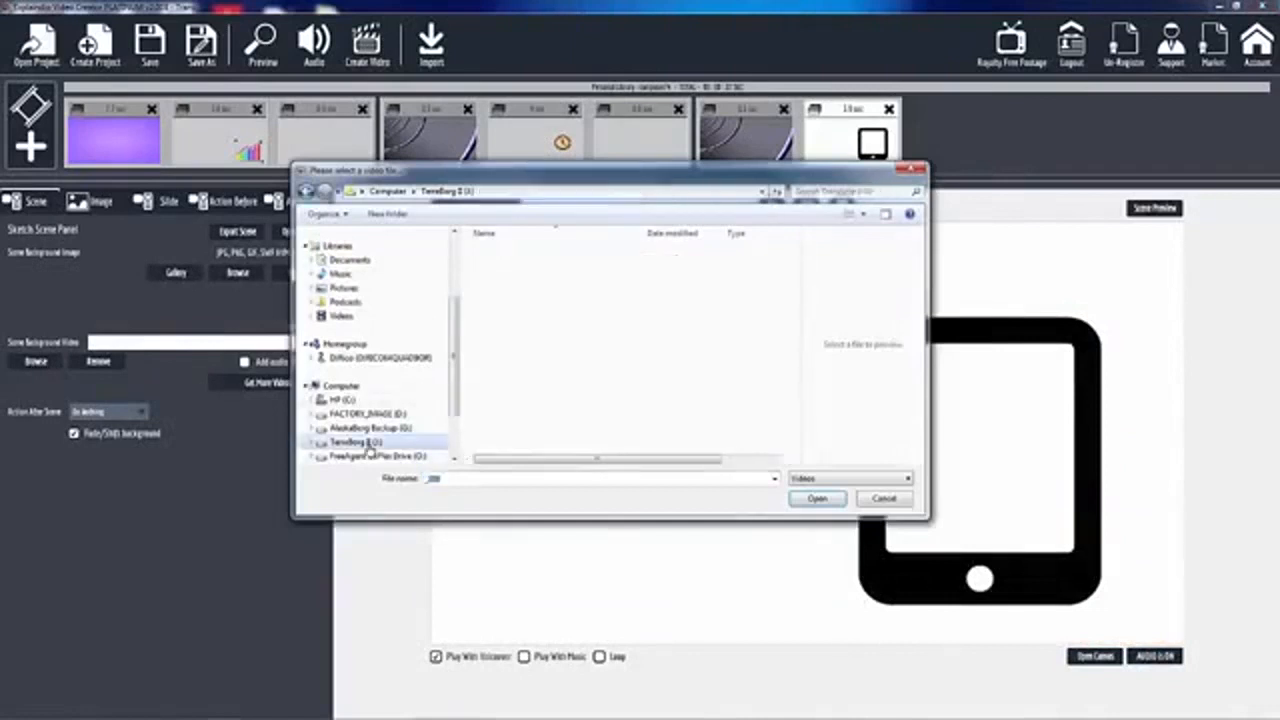
pyautogui.scroll(-2, 790, 370)
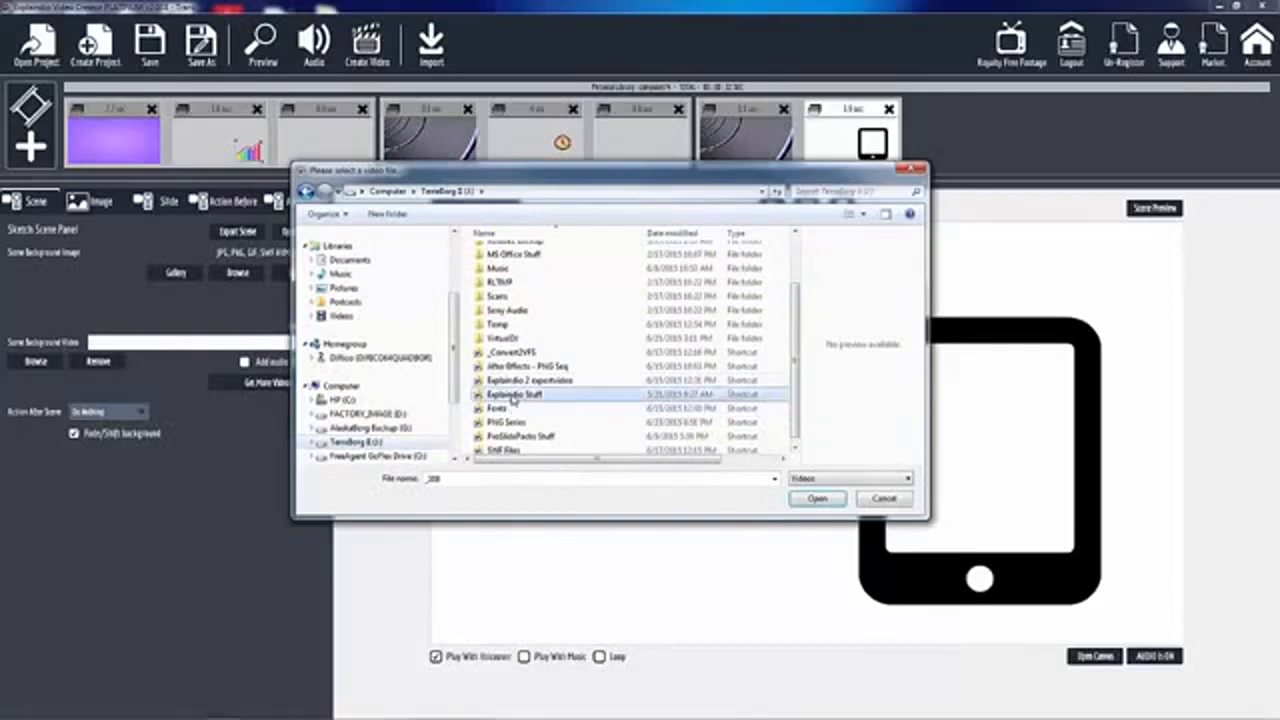
pyautogui.doubleClick(513, 396)
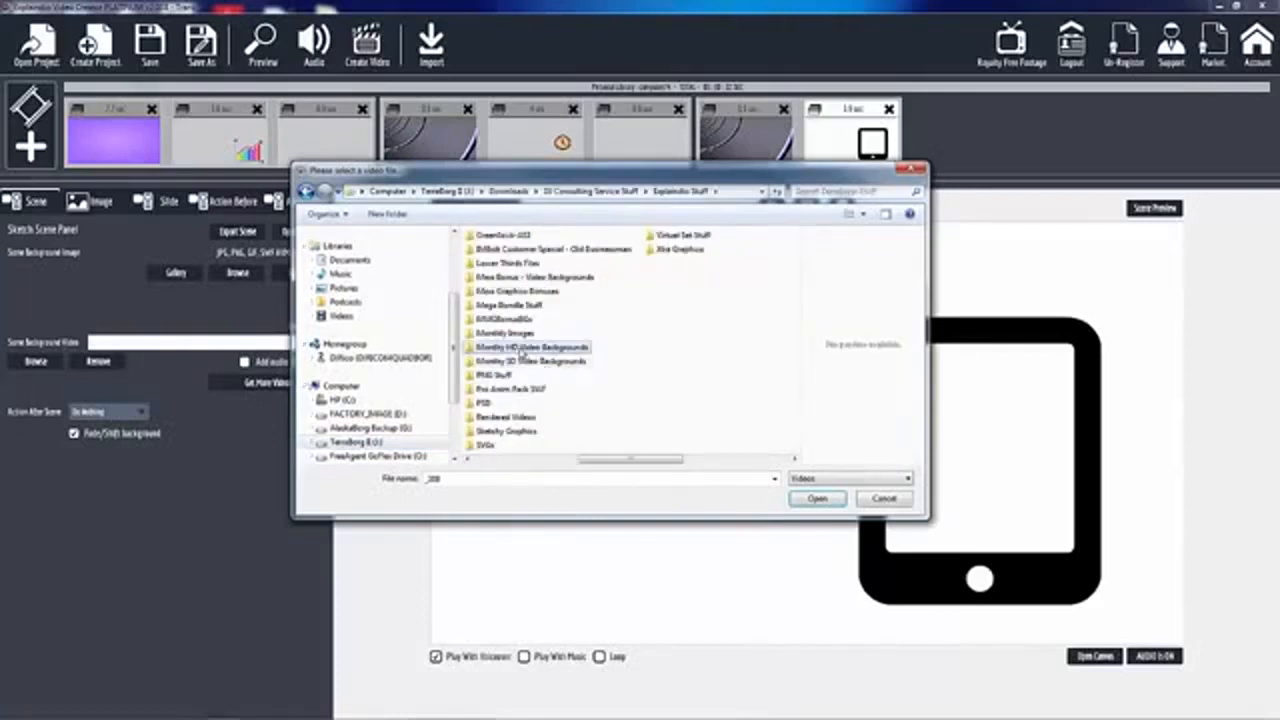
pyautogui.doubleClick(520, 347)
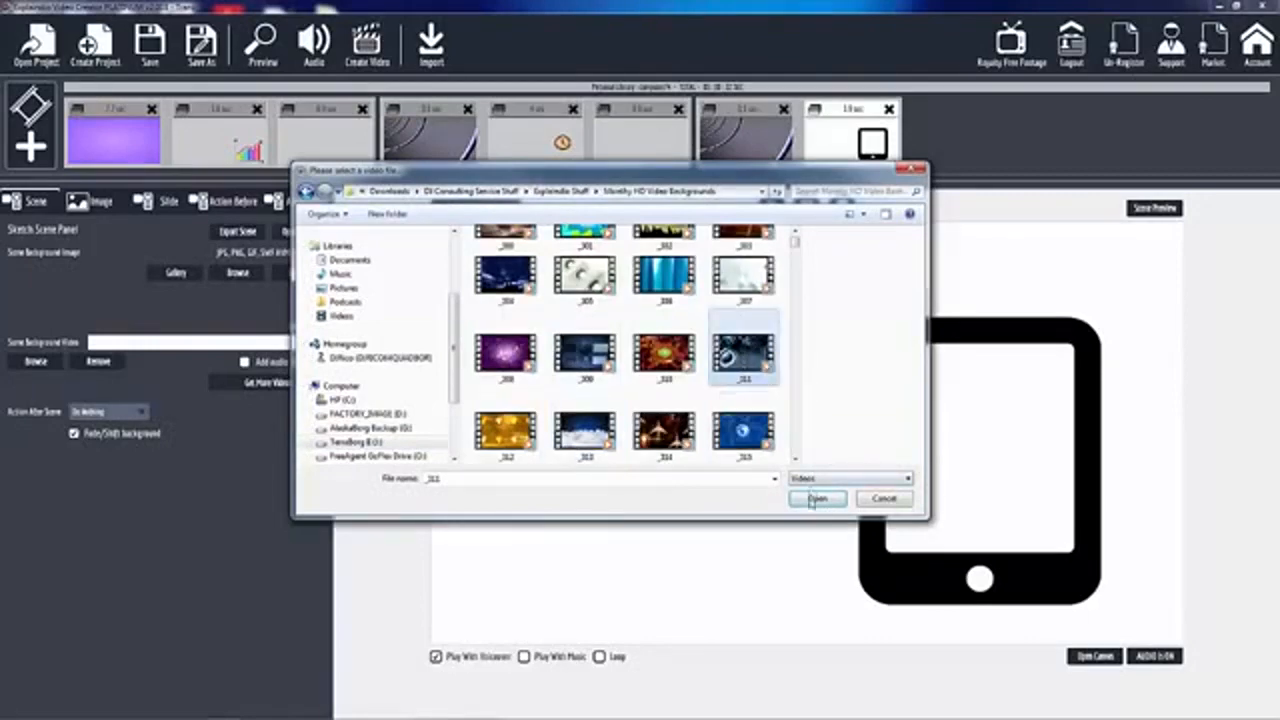
pyautogui.click(815, 499)
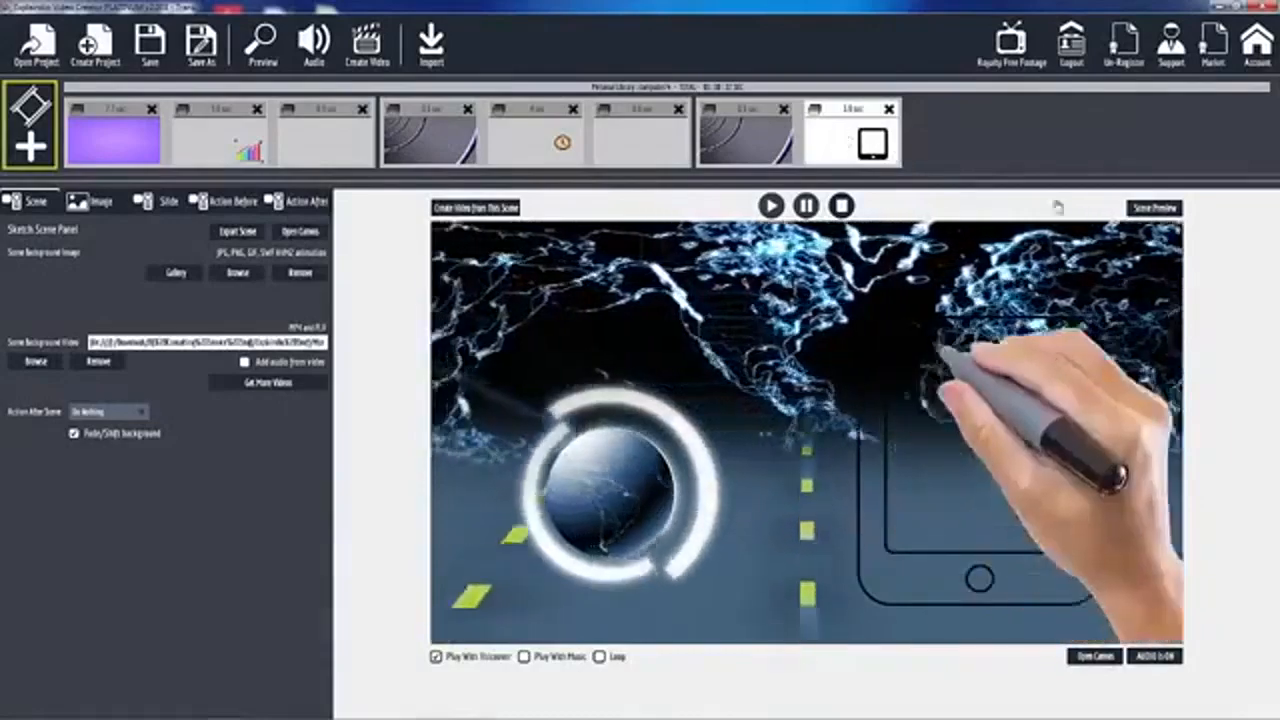
# Preview the tablet scene with its background video, and play the rendered video in the media player to review the transitions.
pyautogui.click(1150, 208)
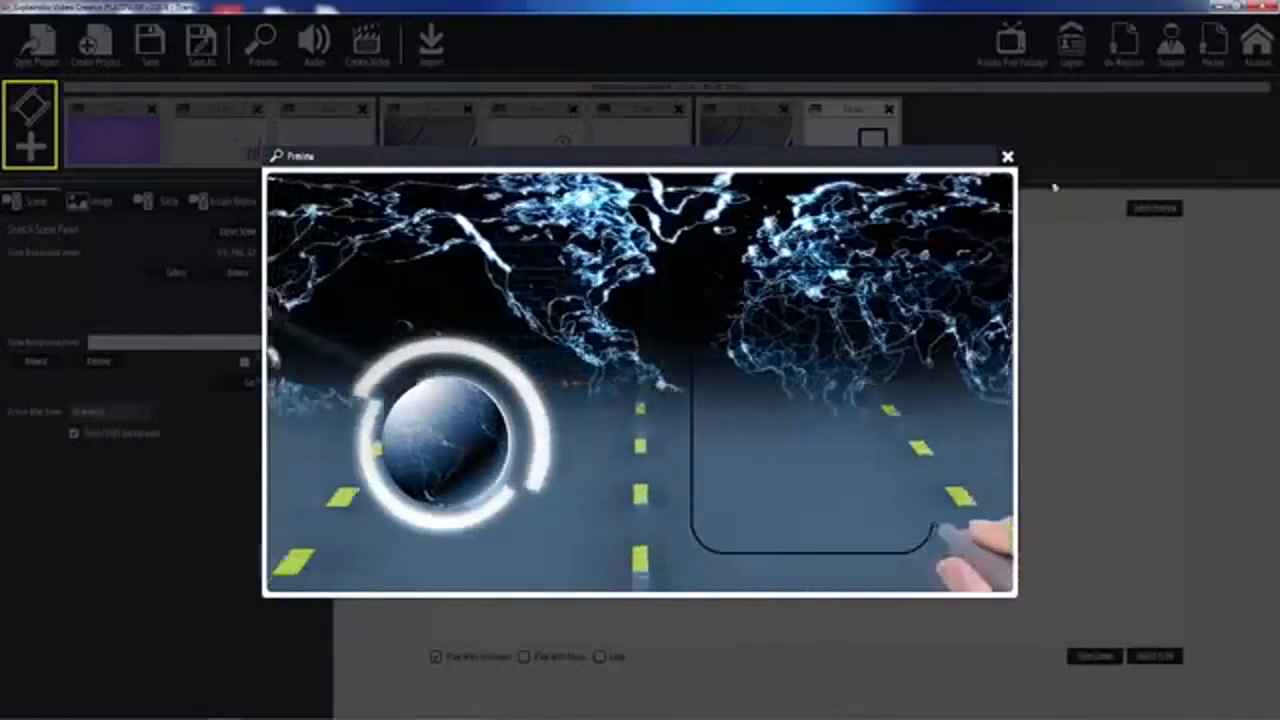
pyautogui.click(1008, 160)
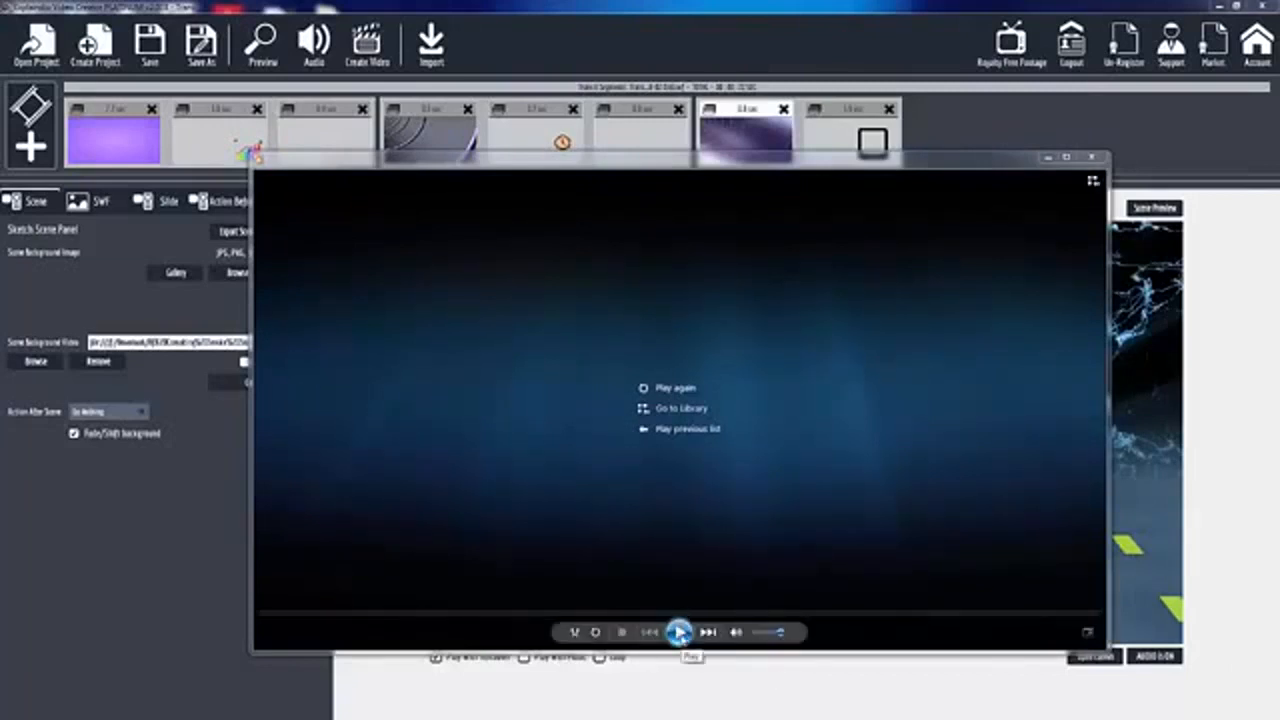
pyautogui.click(679, 632)
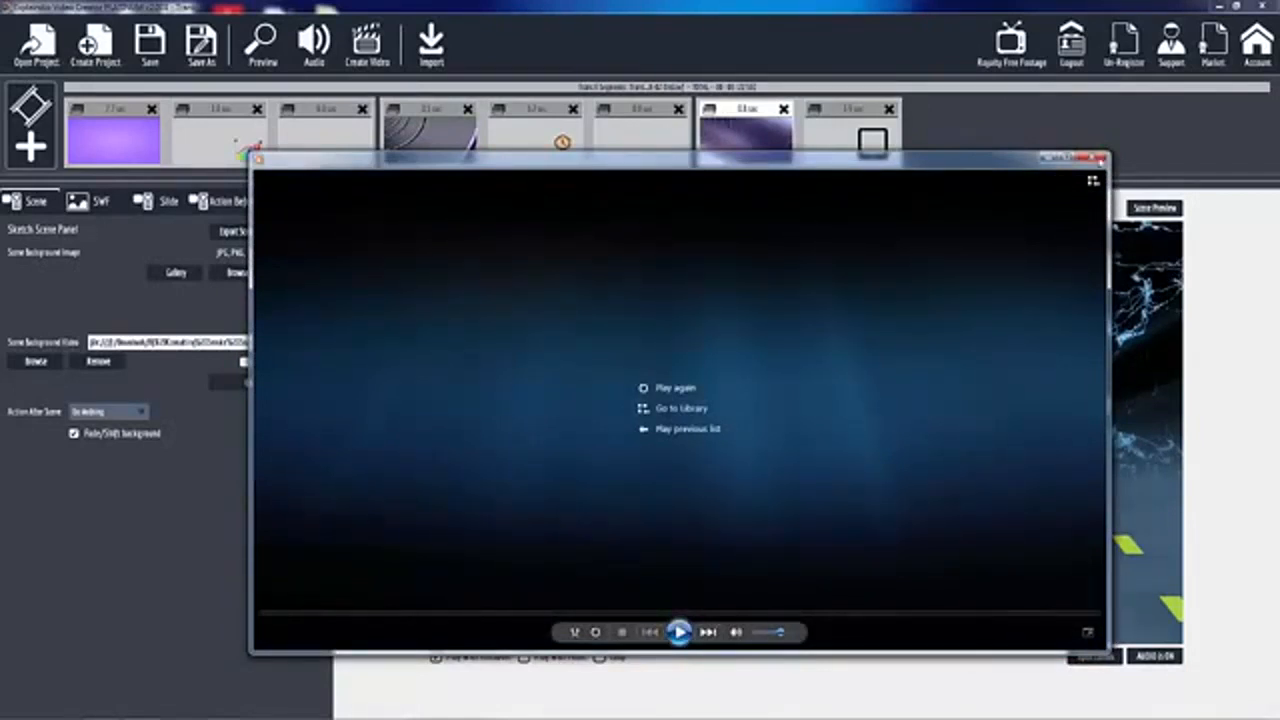
pyautogui.click(1096, 160)
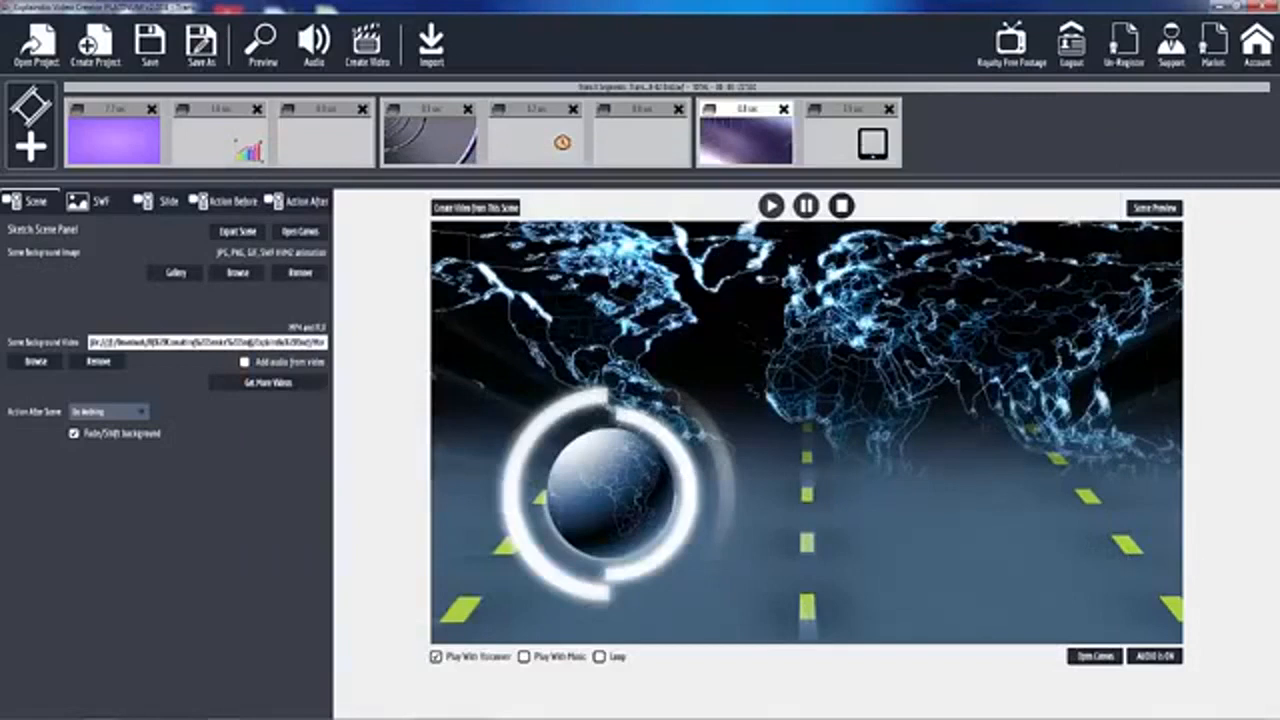